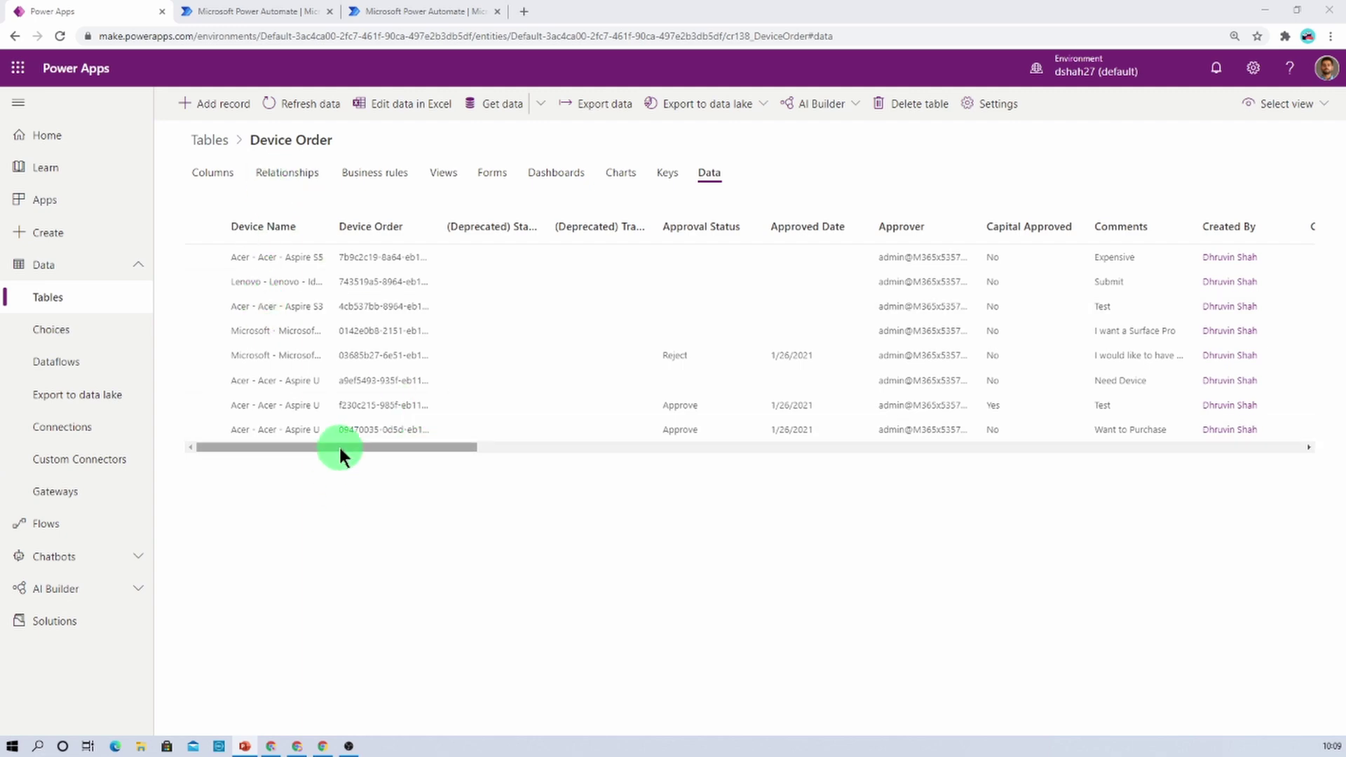
- Switch to Power Automate and create a manually triggered instant cloud flow named Dataverse-Condition-YT
{"action": "left_click_drag", "start_coordinate": [339, 447], "coordinate": [1079, 443]}
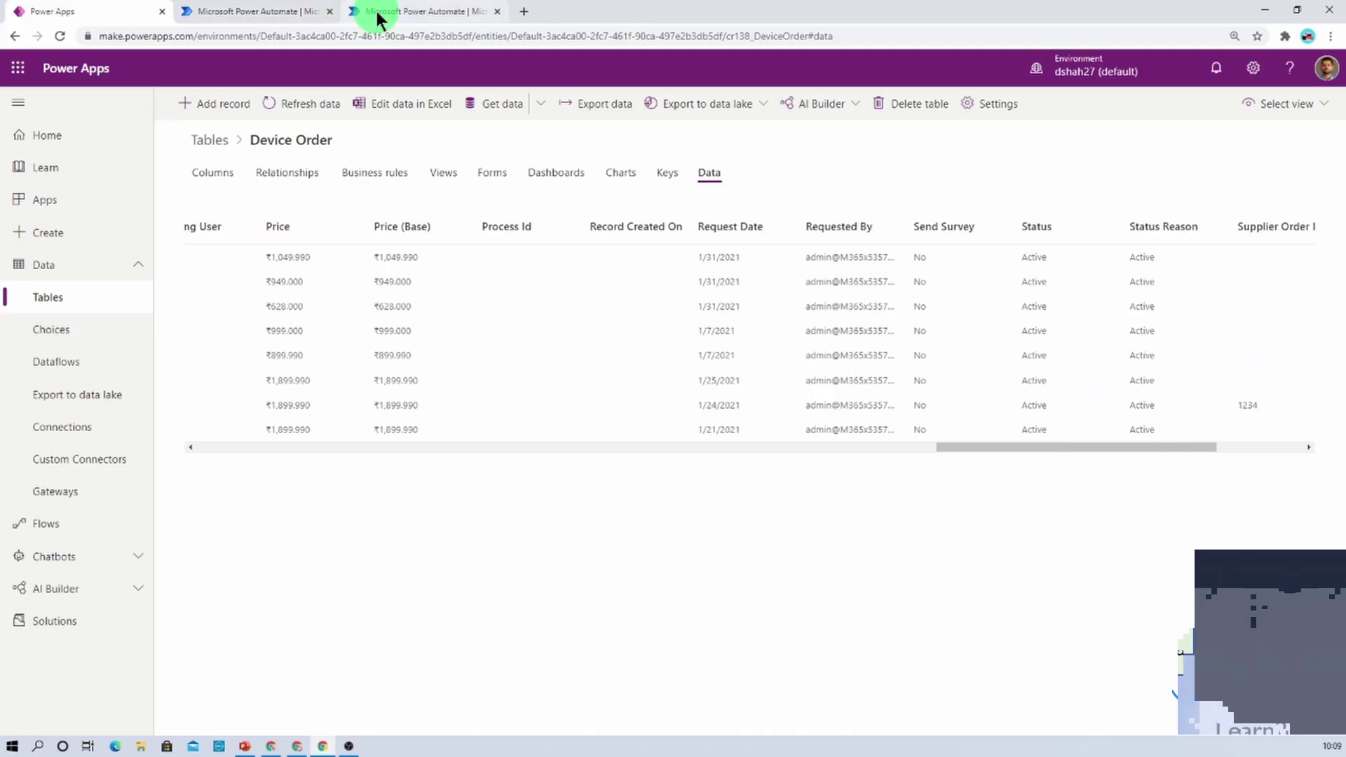
{"action": "left_click", "coordinate": [377, 16]}
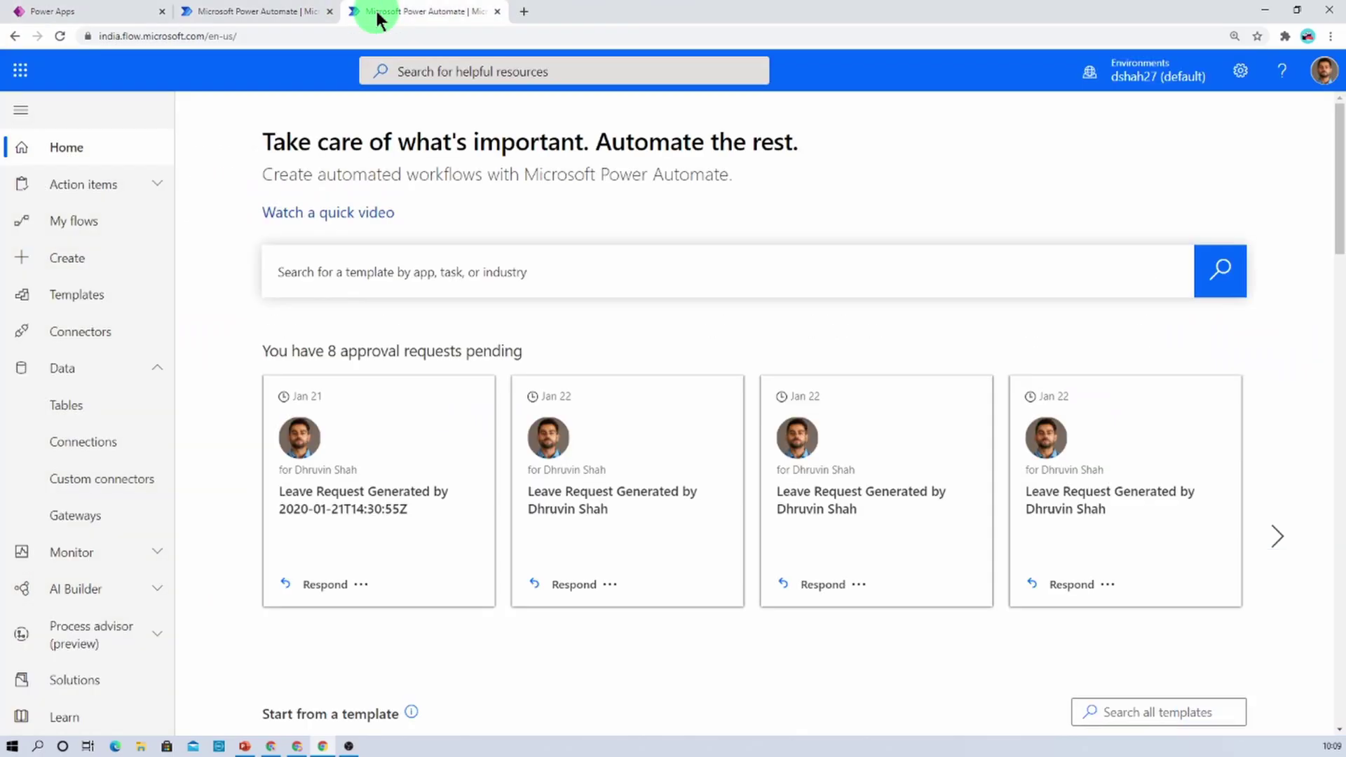
{"action": "left_click", "coordinate": [83, 265]}
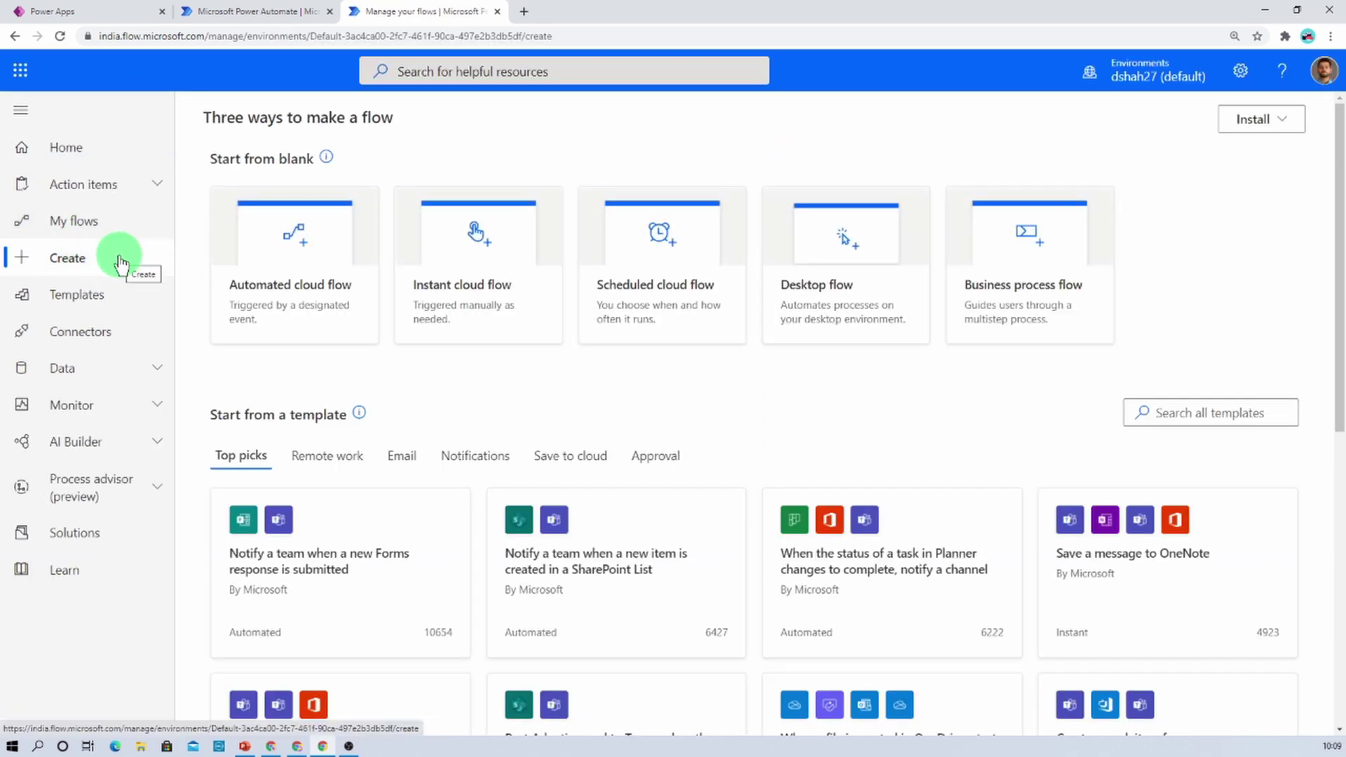
{"action": "left_click", "coordinate": [452, 284]}
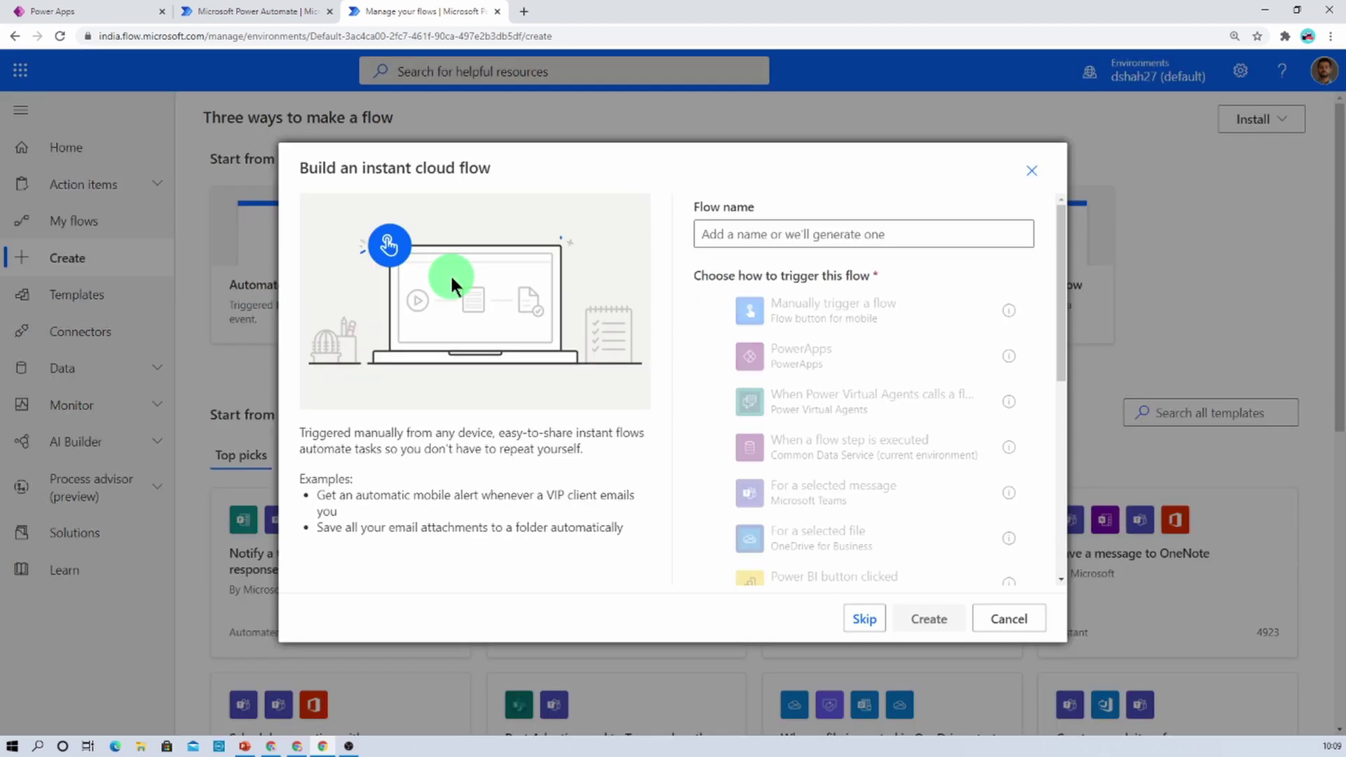
{"action": "left_click", "coordinate": [836, 322]}
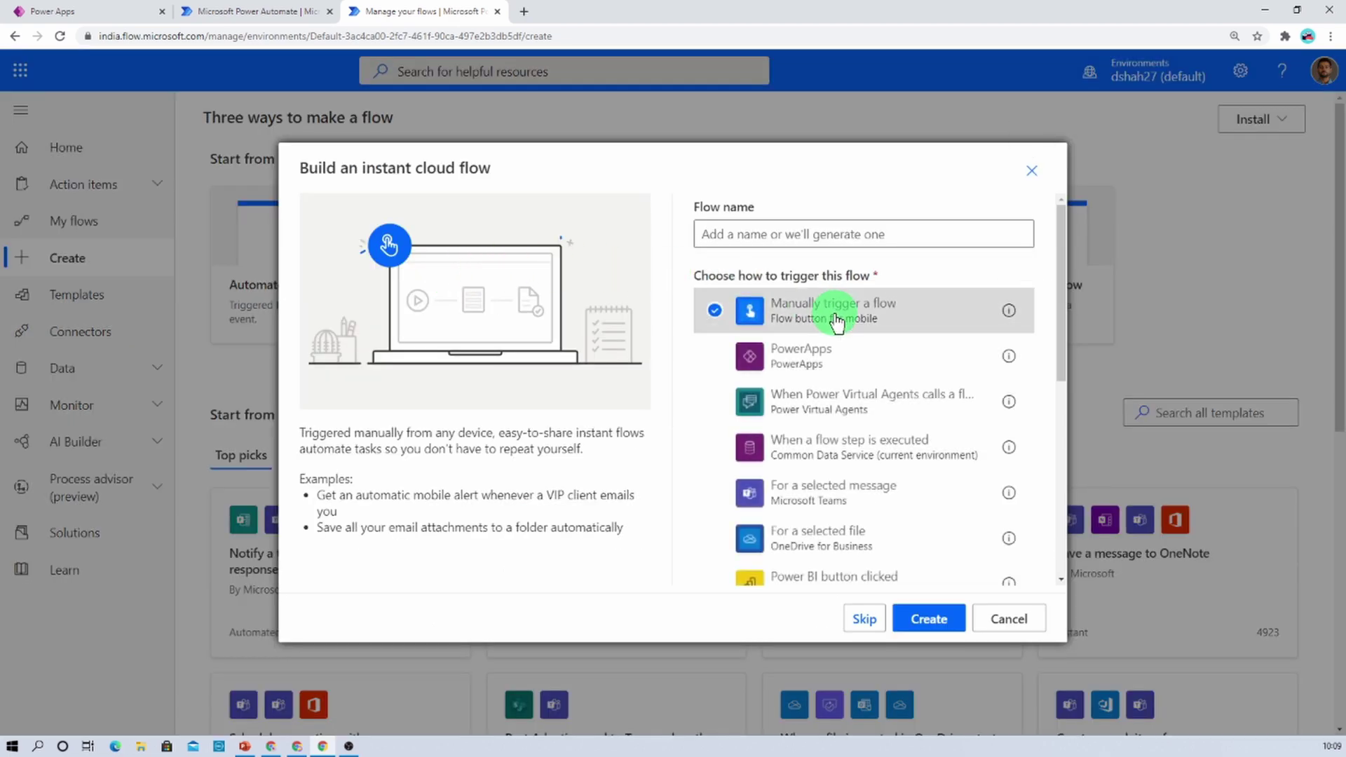
{"action": "left_click", "coordinate": [929, 618]}
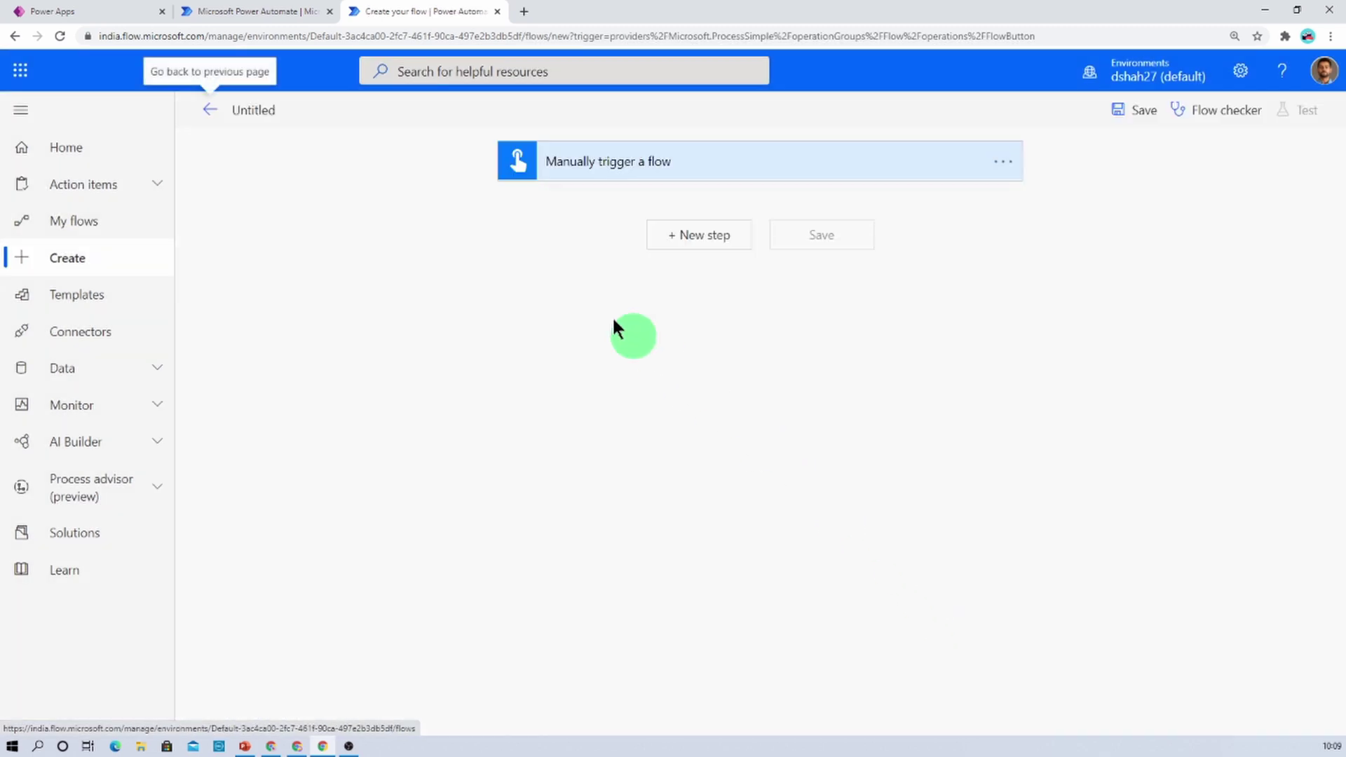
{"action": "left_click", "coordinate": [264, 110]}
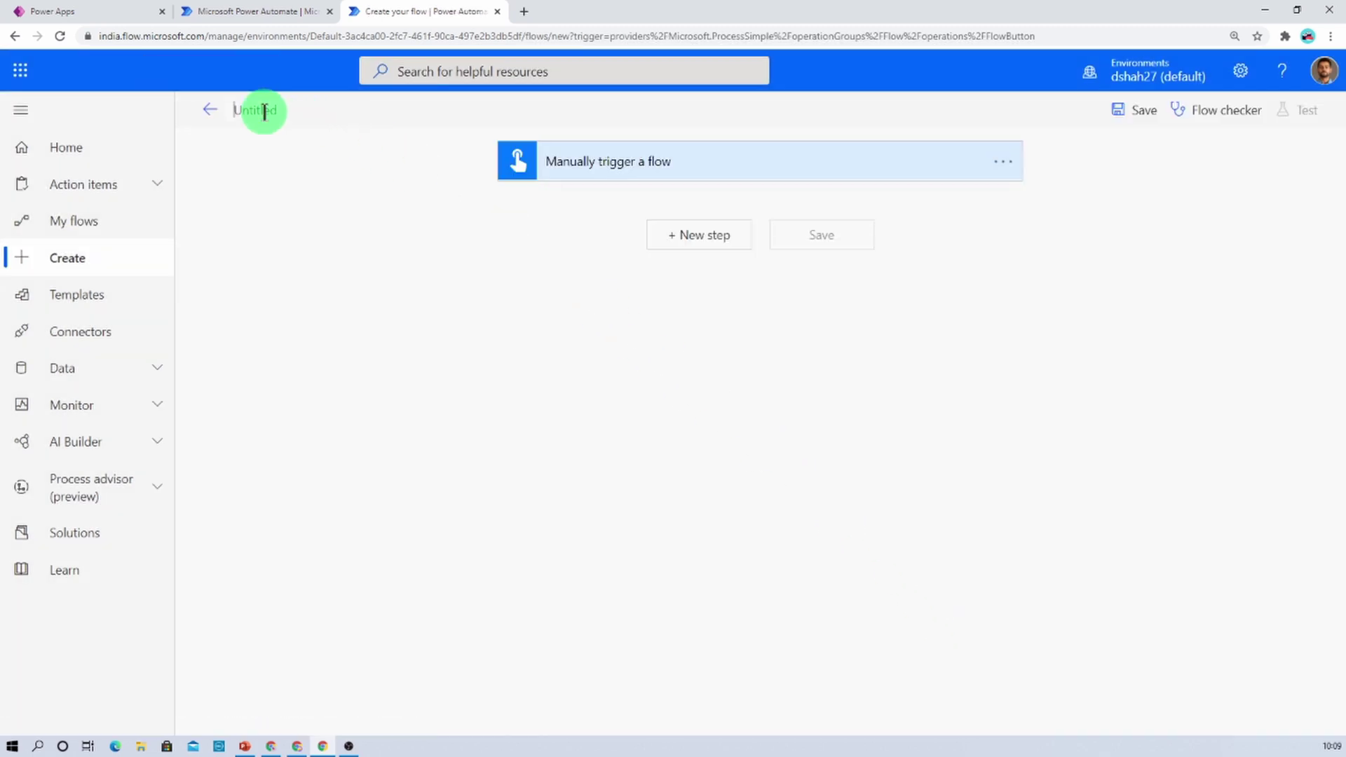
{"action": "type", "text": "Dataverse-Condition-YT"}
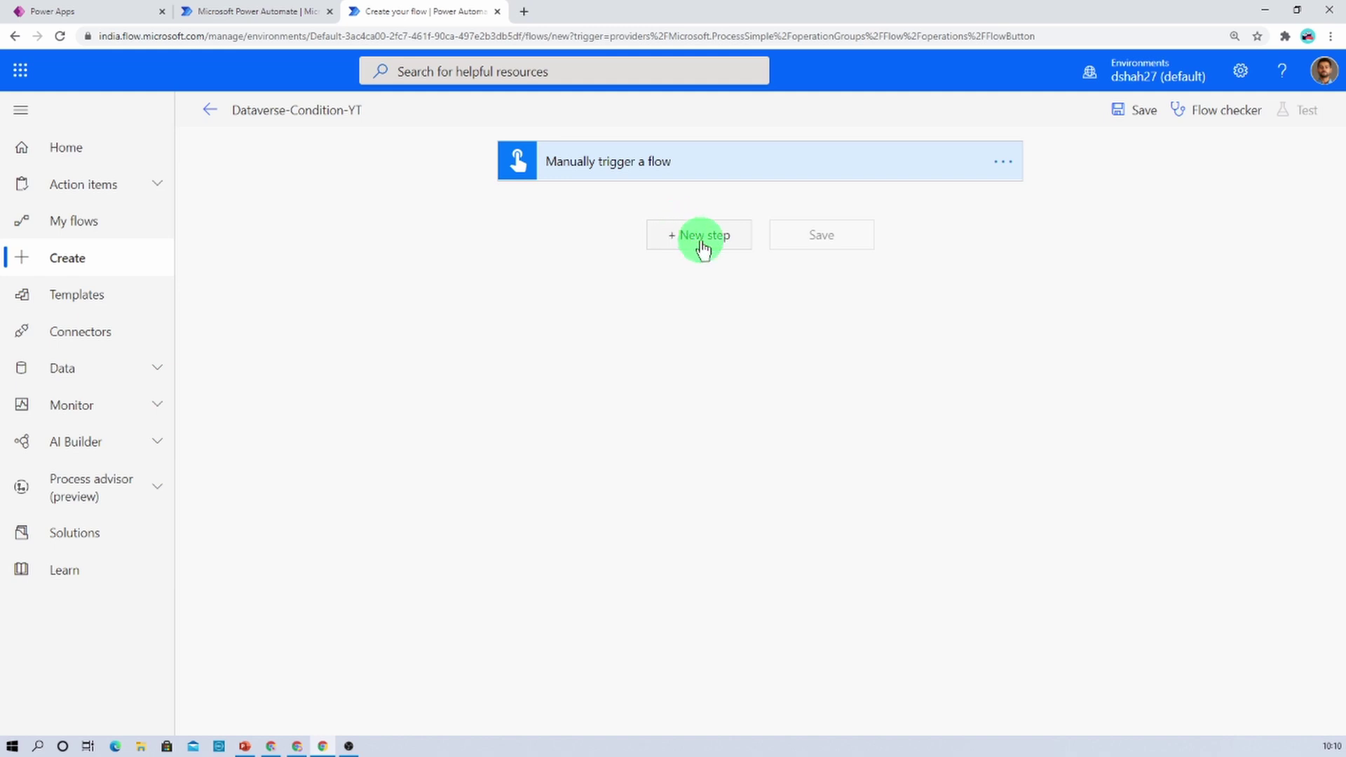
- Add the List rows action from Common Data Service (current environment) after the manual trigger
{"action": "left_click", "coordinate": [702, 245]}
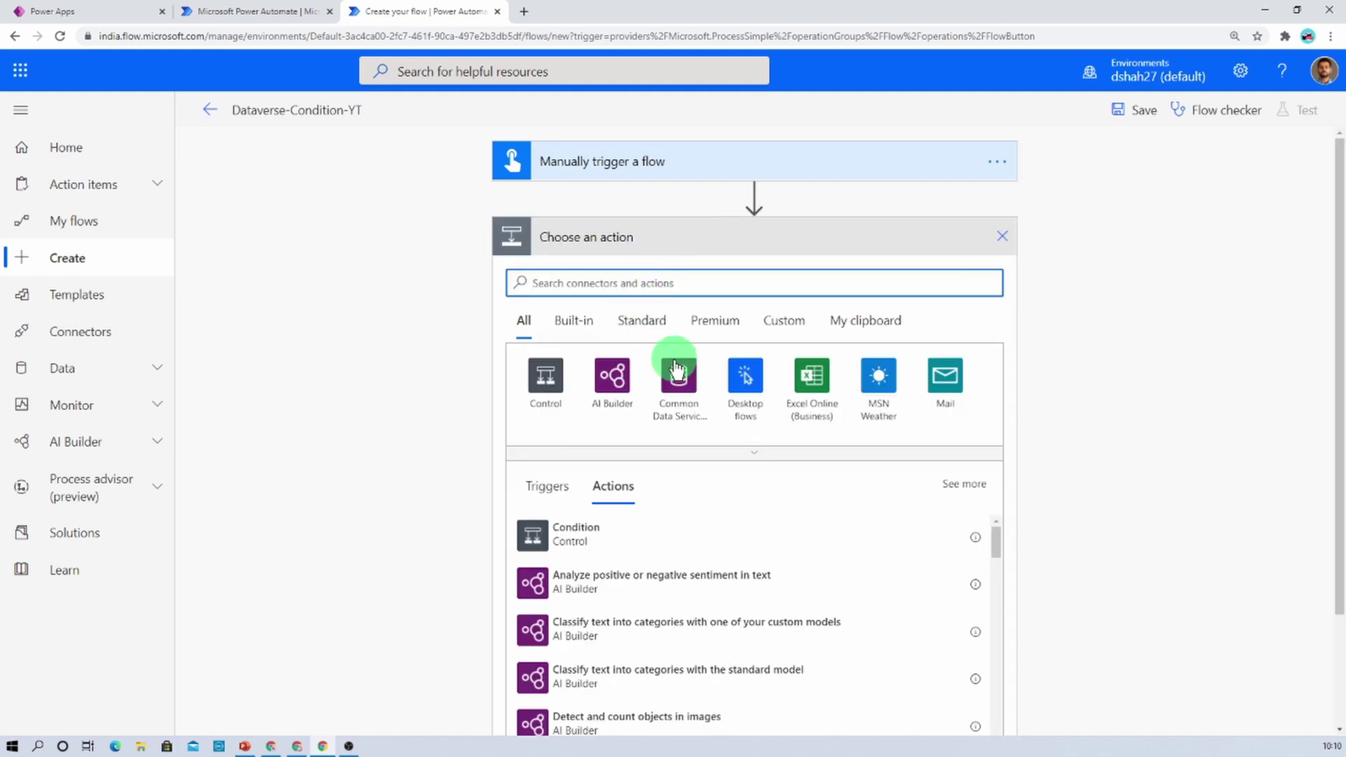
{"action": "left_click", "coordinate": [680, 377]}
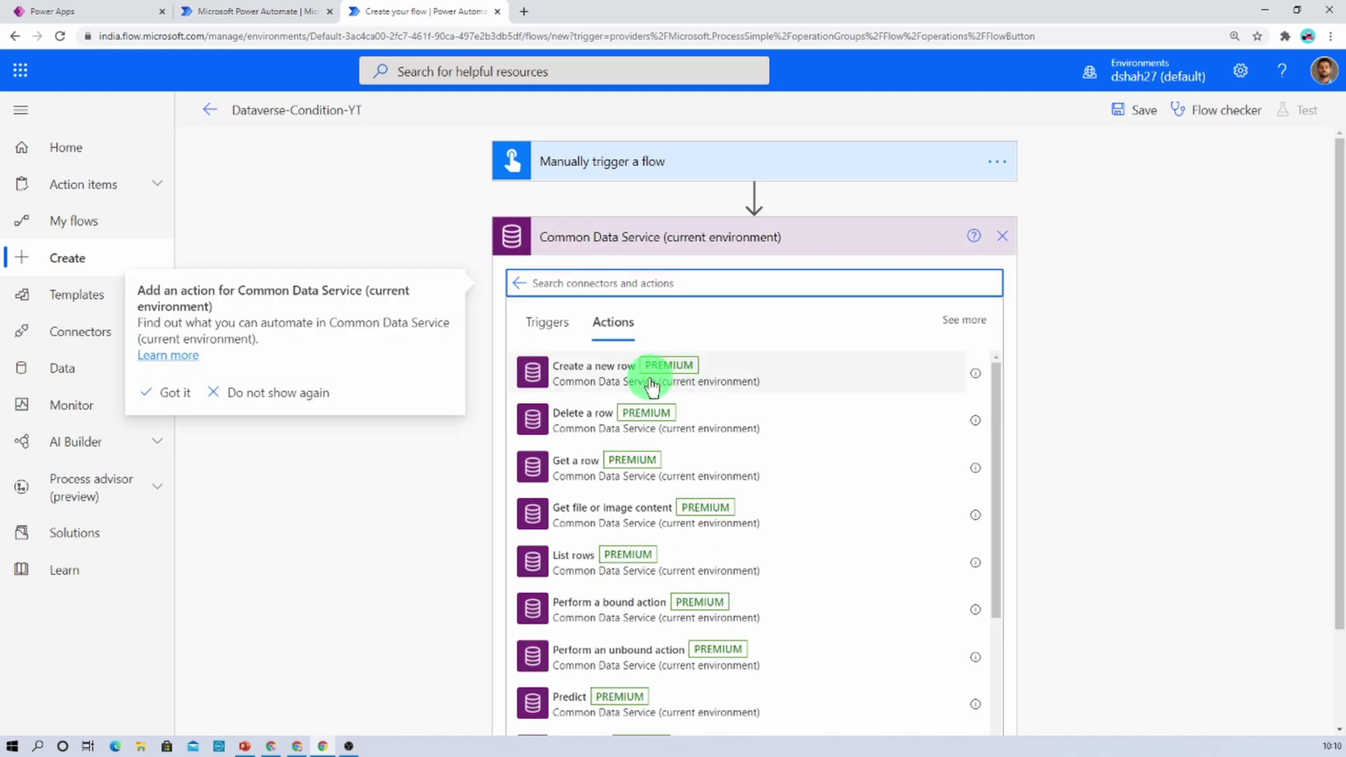
{"action": "type", "text": "list"}
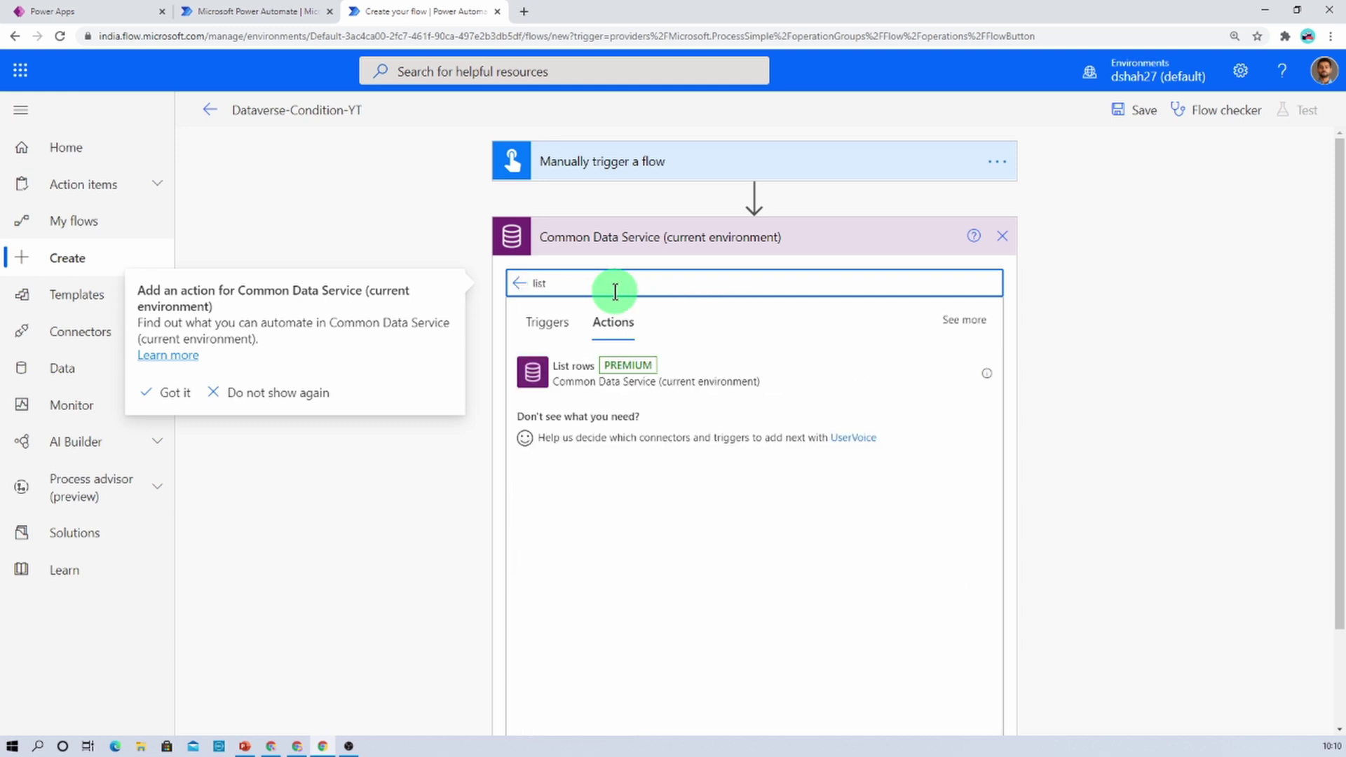
{"action": "left_click", "coordinate": [641, 363]}
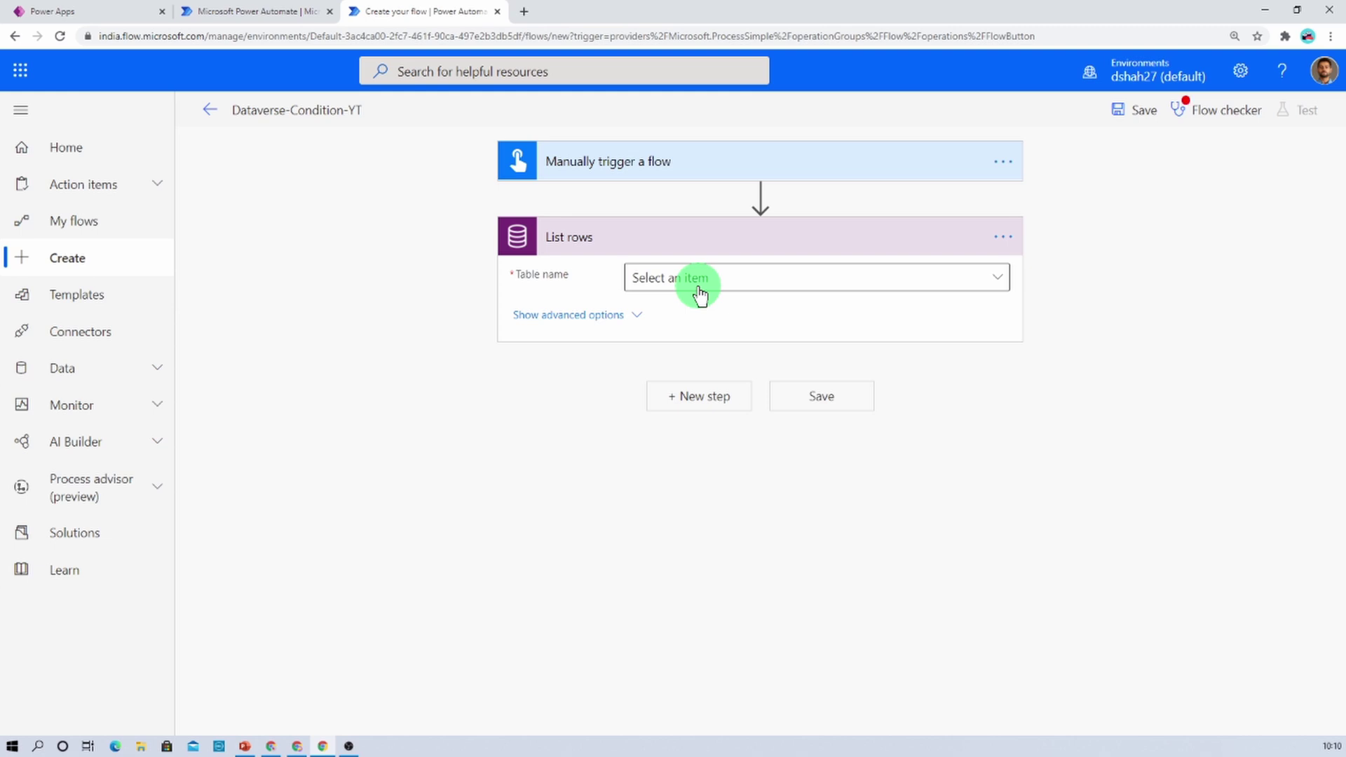
- Set the List rows action's table to Device Orders and expand its advanced options
{"action": "left_click", "coordinate": [699, 296]}
{"action": "left_click", "coordinate": [698, 353]}
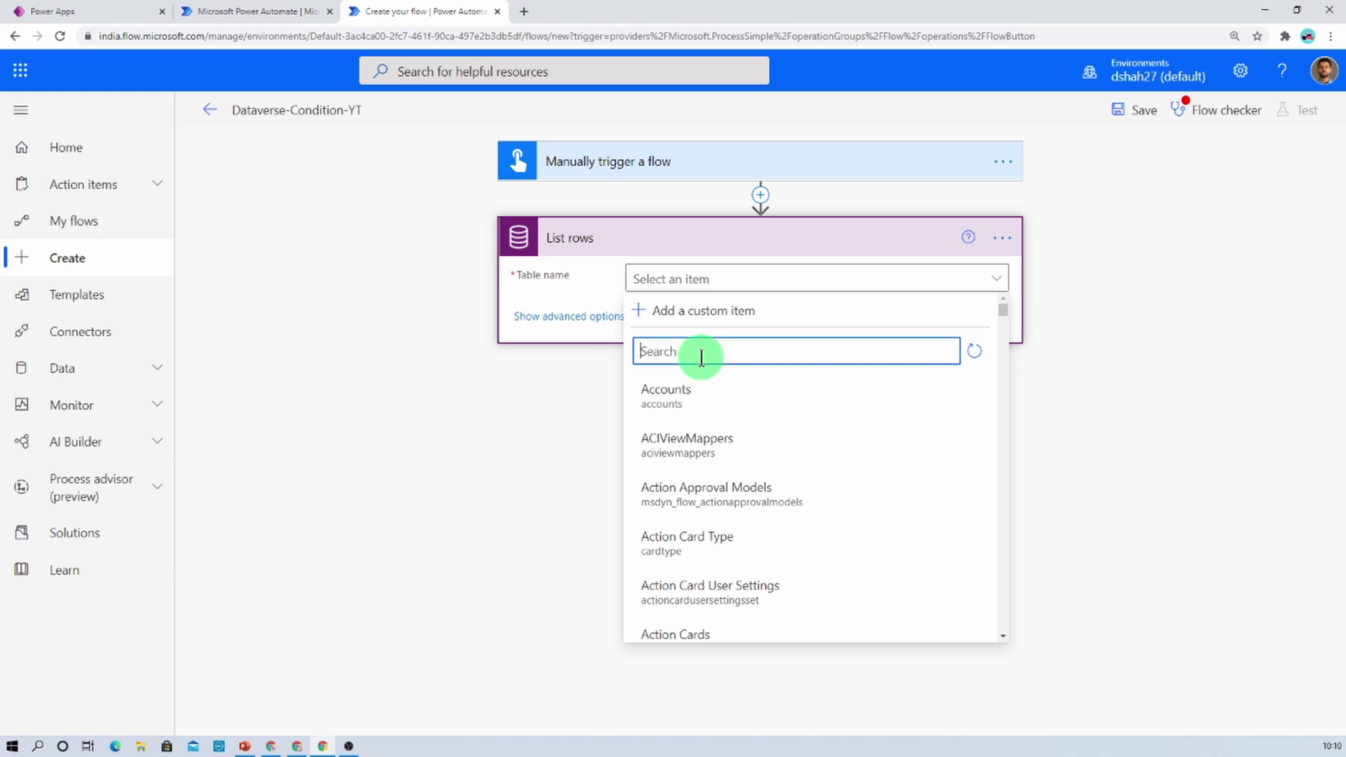
{"action": "type", "text": "devi"}
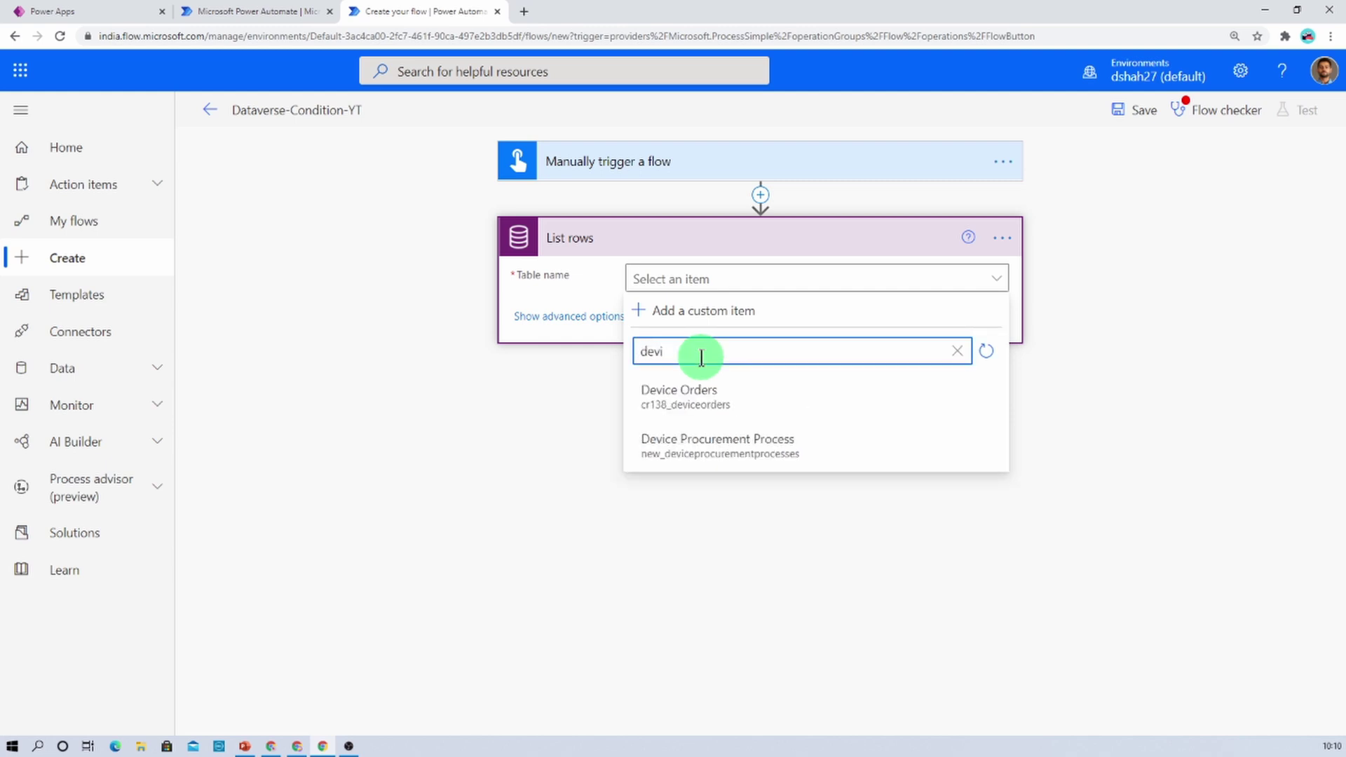
{"action": "left_click", "coordinate": [704, 401]}
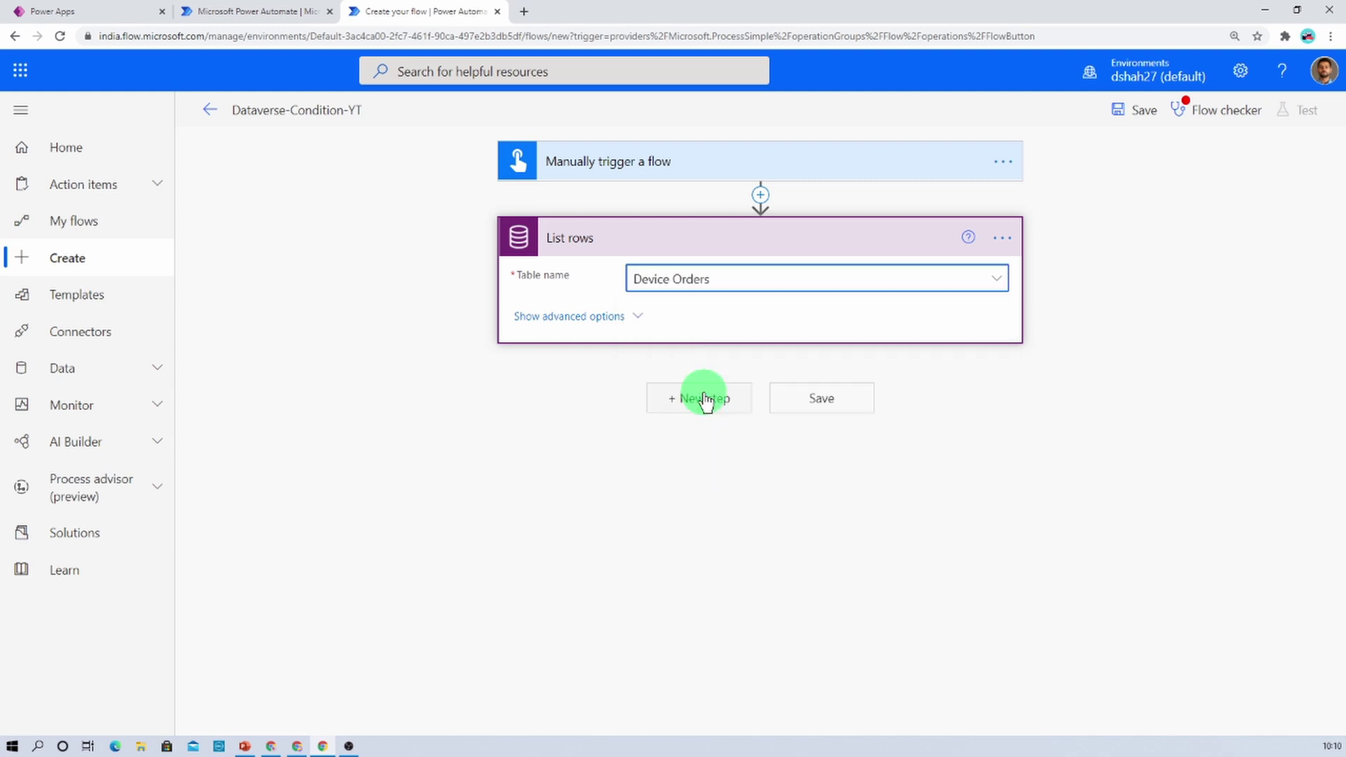
{"action": "left_click", "coordinate": [637, 319]}
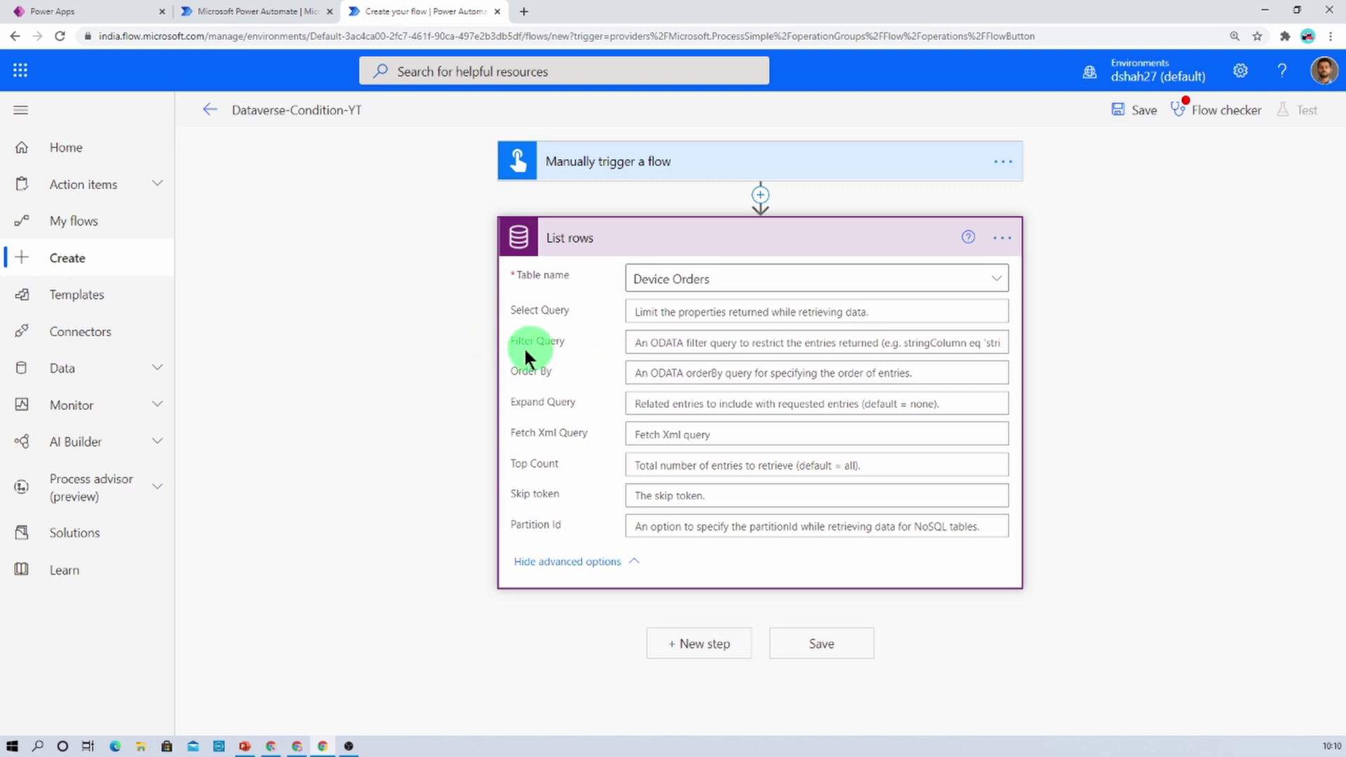
- Save the flow and run a manual test of it
{"action": "left_click", "coordinate": [1142, 113]}
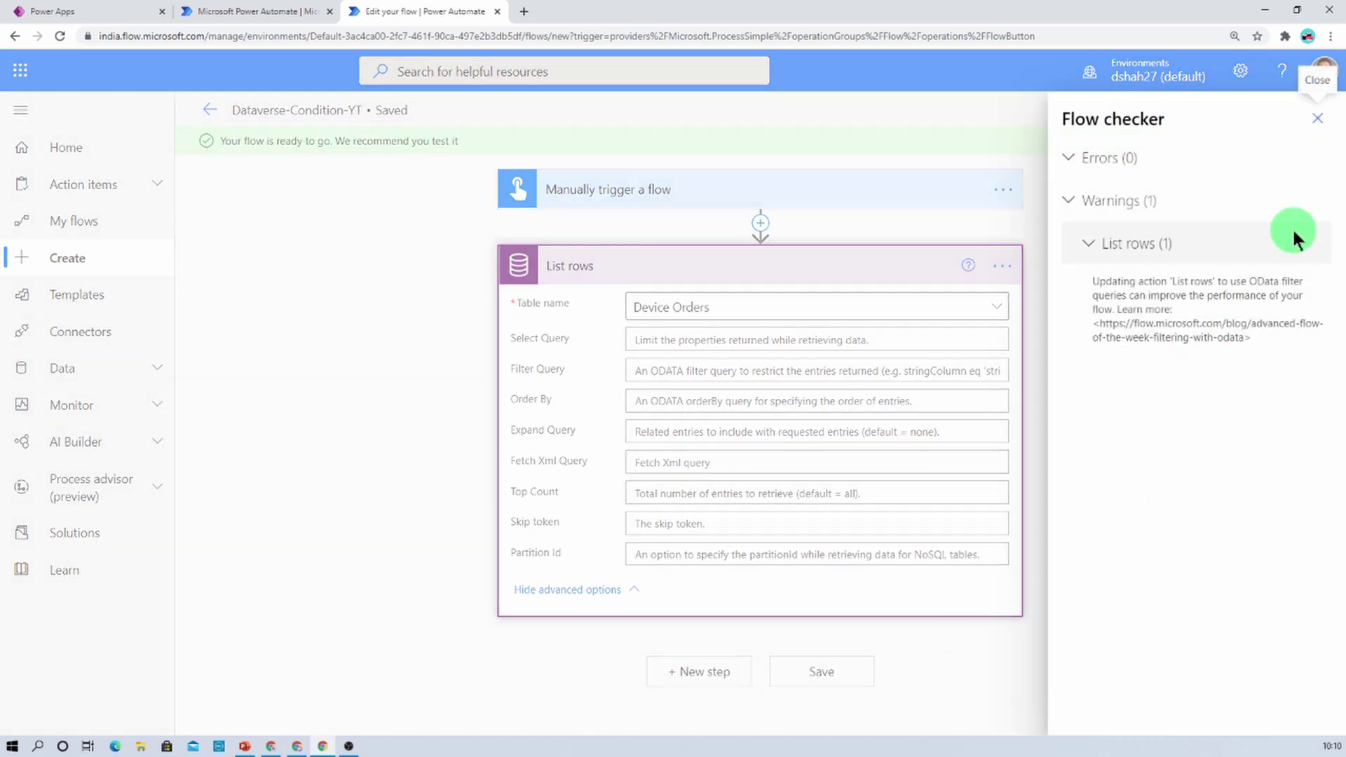
{"action": "left_click", "coordinate": [1316, 118]}
{"action": "left_click", "coordinate": [1297, 116]}
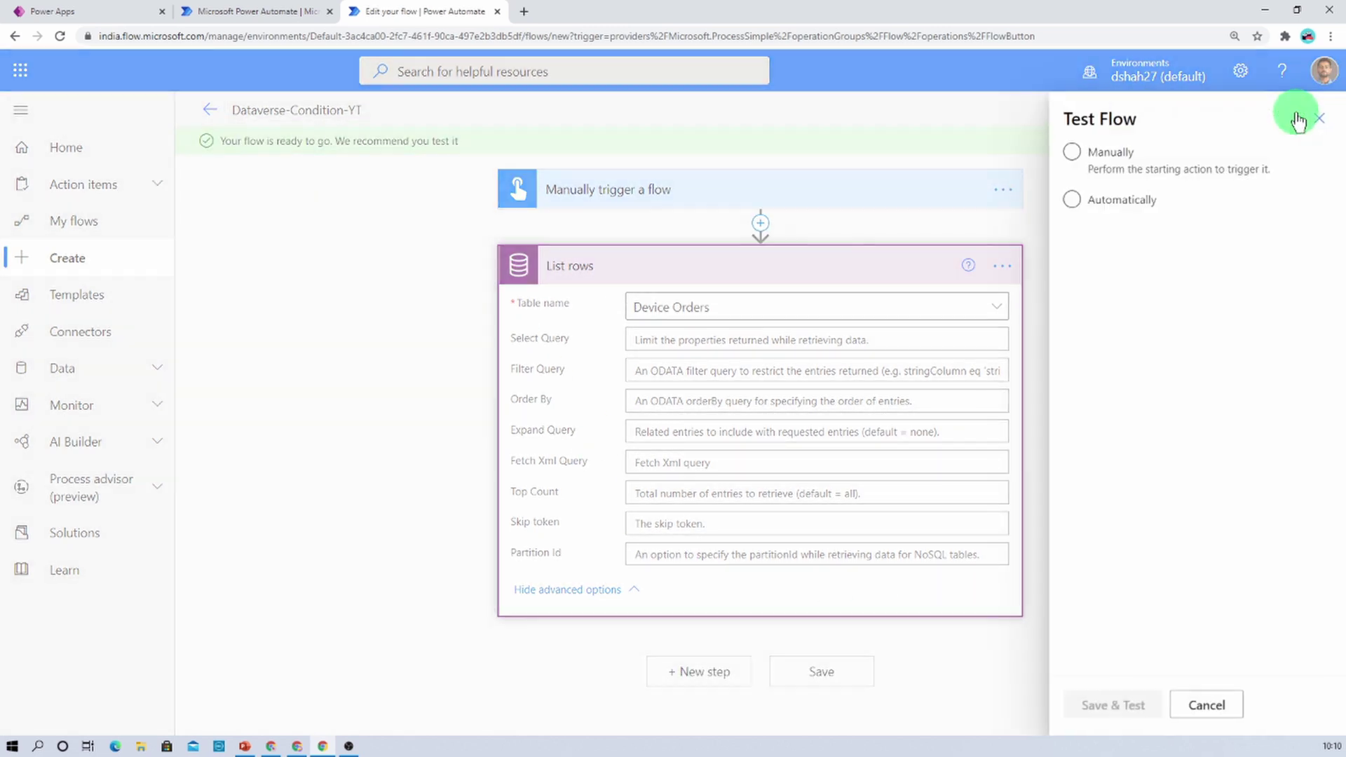
{"action": "left_click", "coordinate": [1070, 151]}
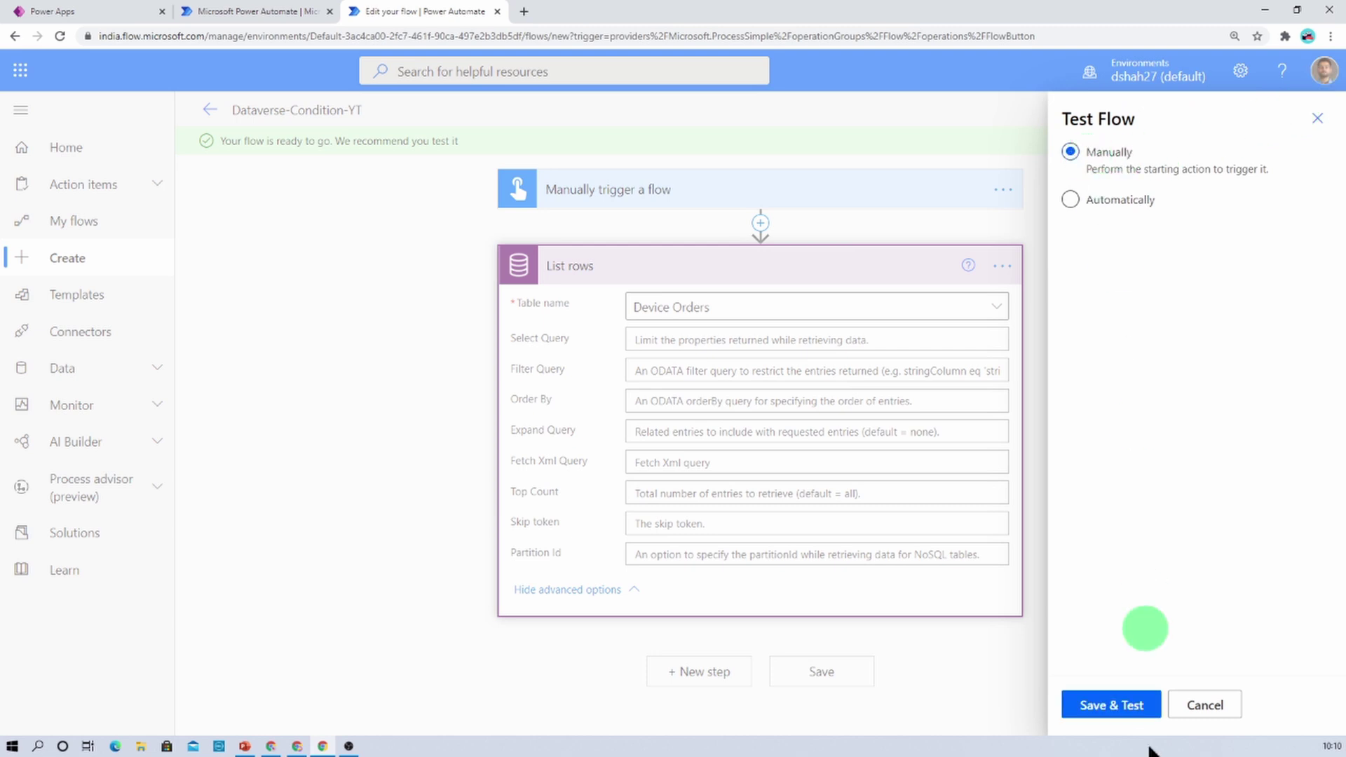
{"action": "left_click", "coordinate": [1128, 705]}
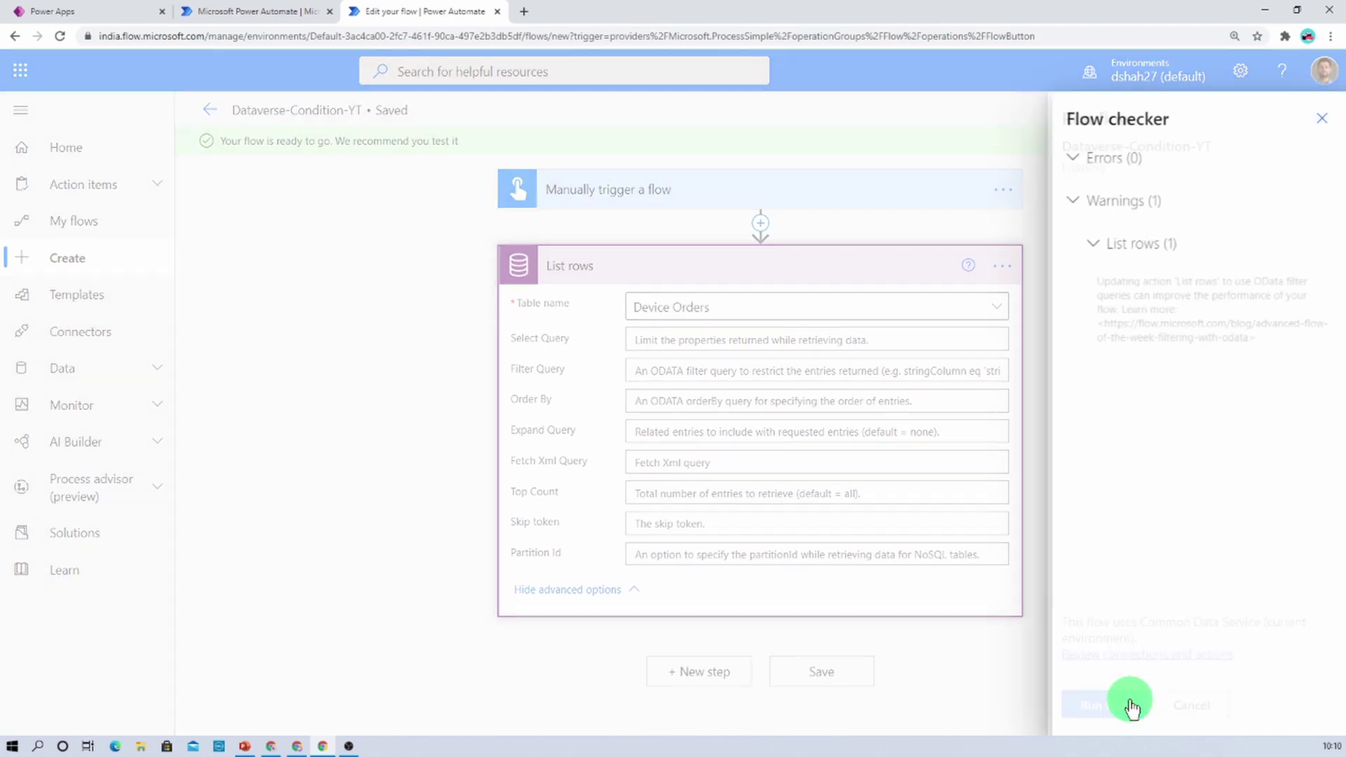
{"action": "left_click", "coordinate": [1317, 119]}
{"action": "left_click", "coordinate": [1096, 707]}
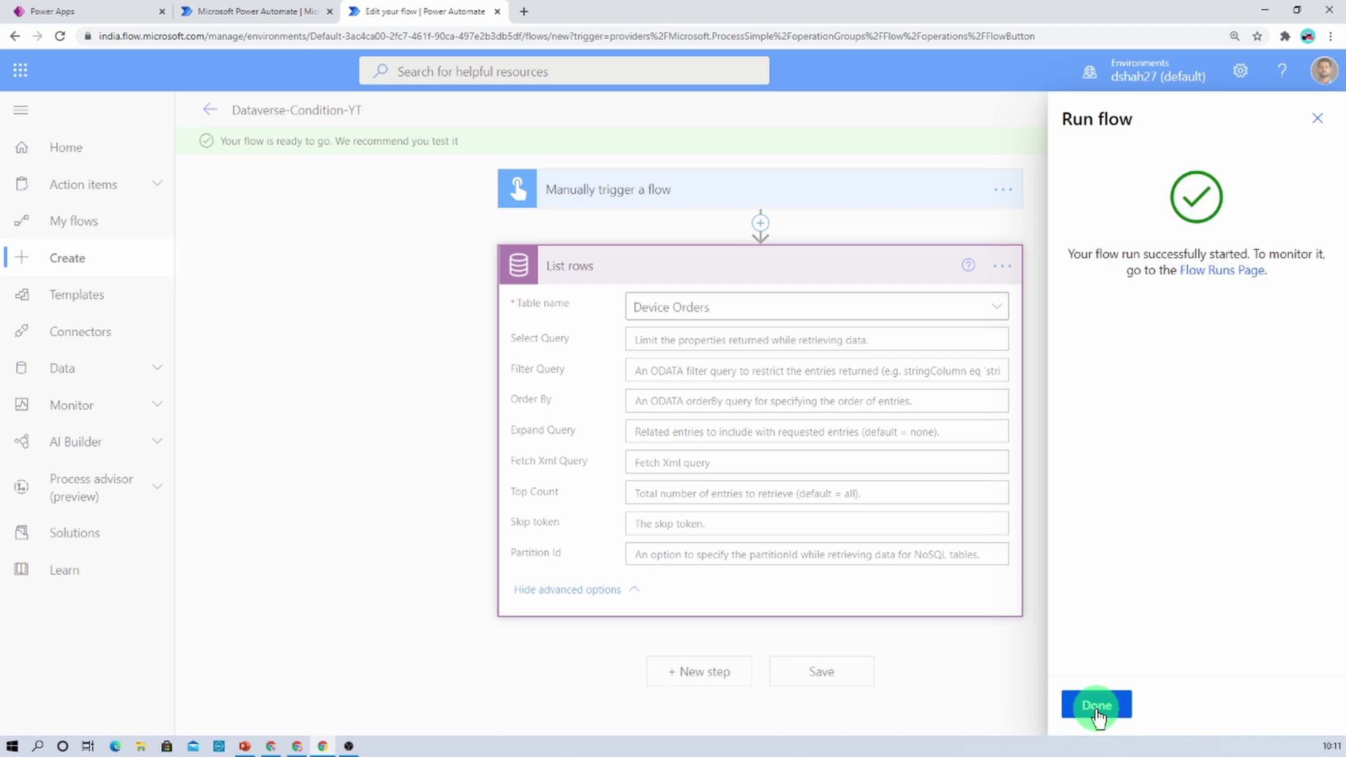
{"action": "left_click", "coordinate": [1094, 706]}
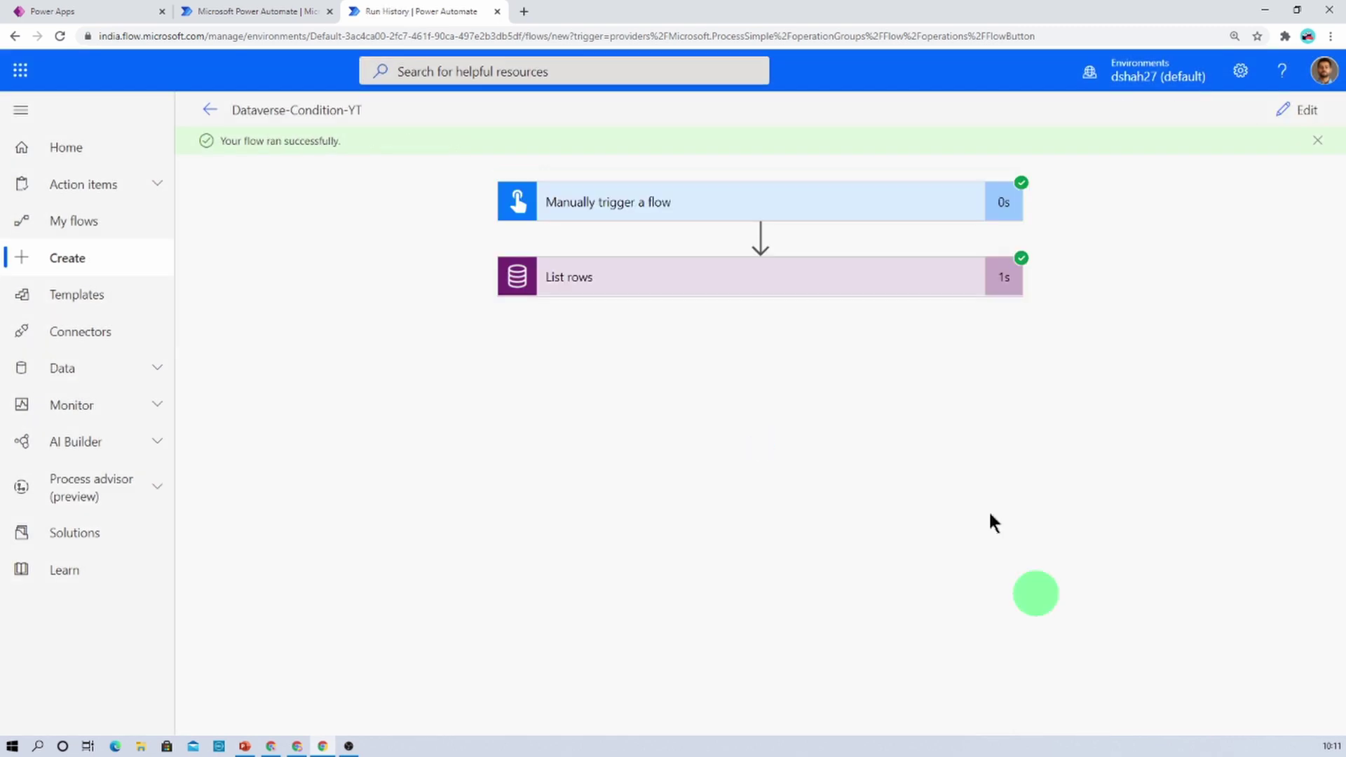
- Display the raw outputs of the List rows action and pick out the column name cr138_requestedby
{"action": "left_click", "coordinate": [848, 294]}
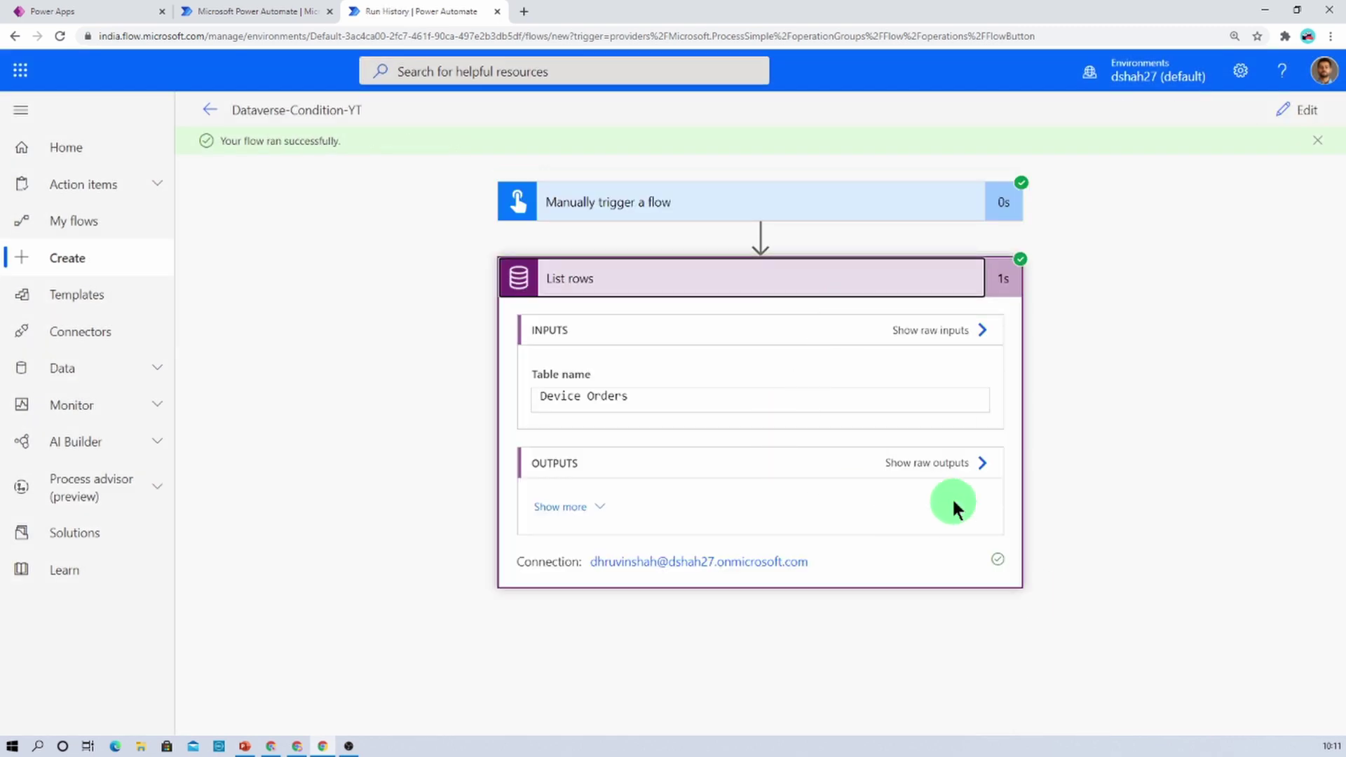
{"action": "left_click", "coordinate": [961, 475]}
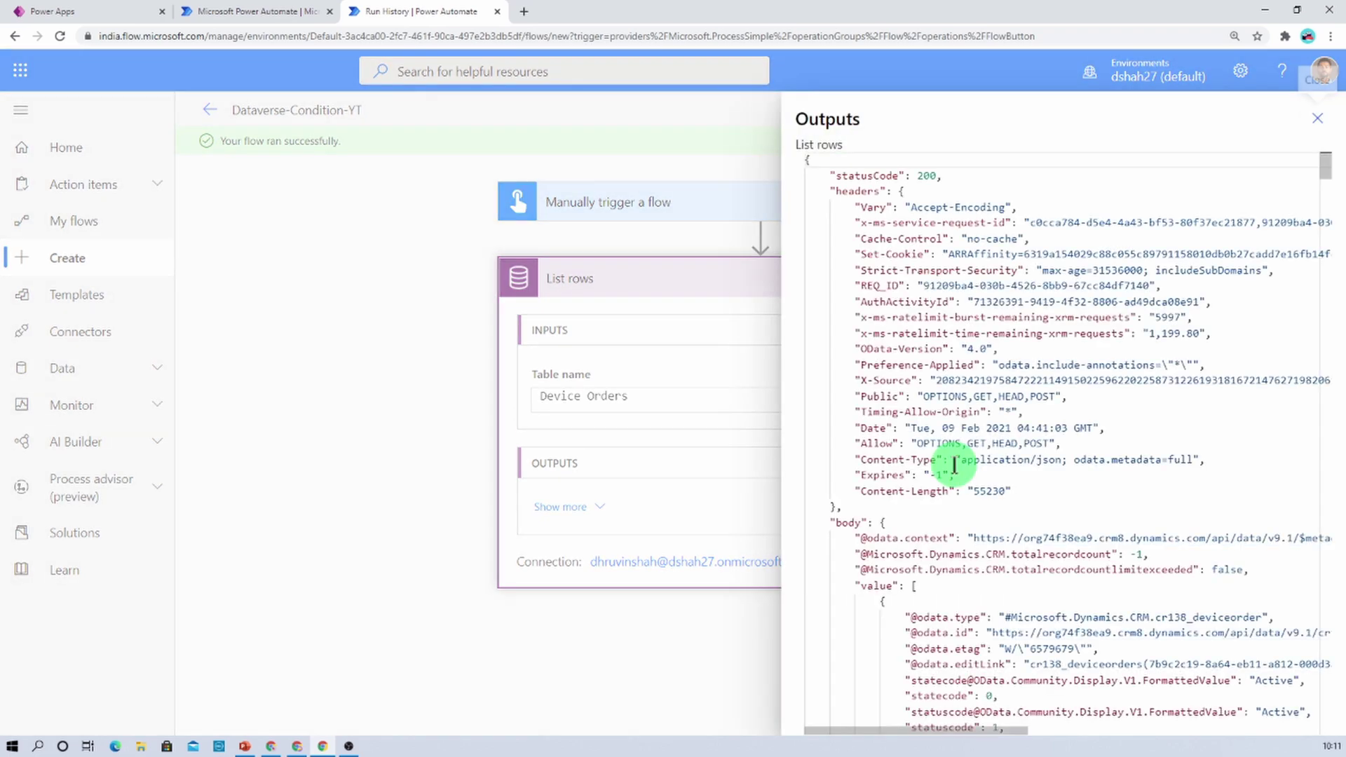
{"action": "left_click", "coordinate": [984, 287]}
{"action": "scroll", "coordinate": [985, 287], "scroll_direction": "down", "scroll_amount": 6}
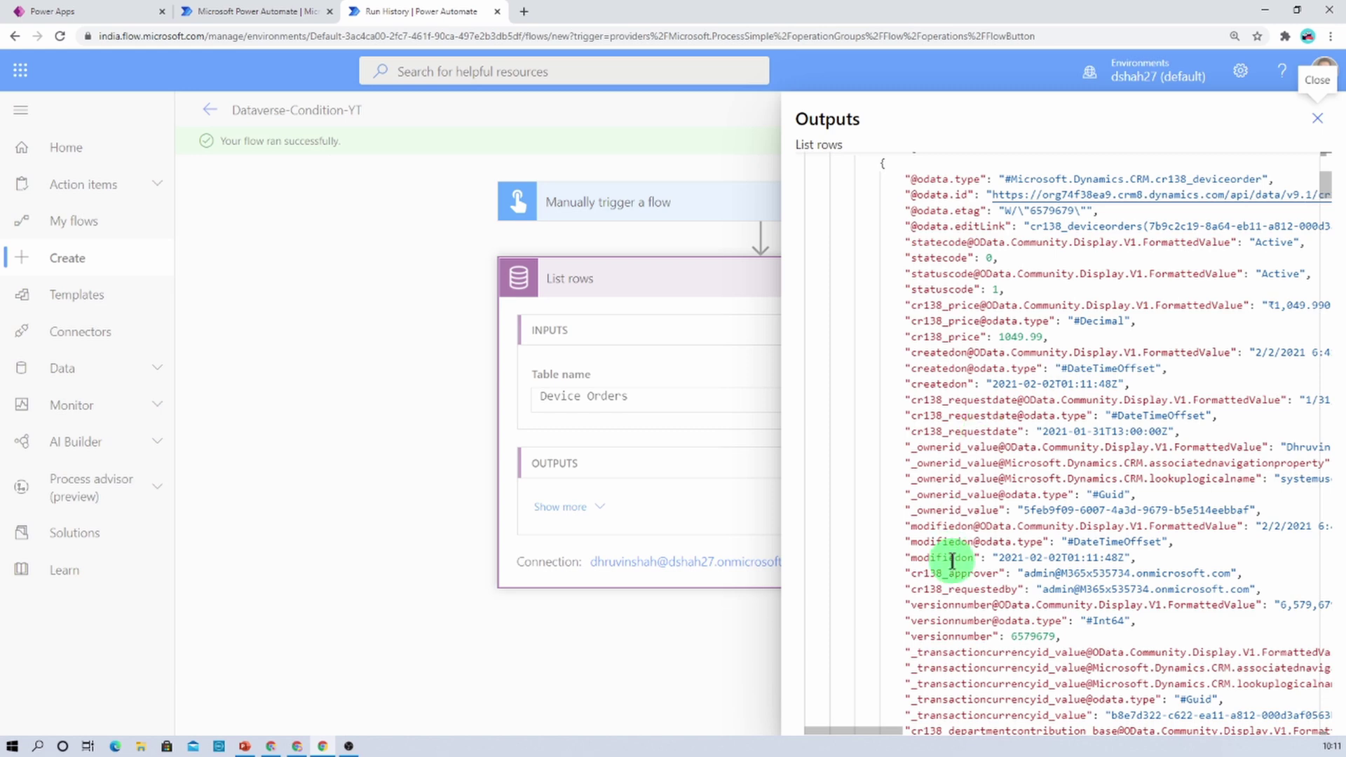
{"action": "left_click_drag", "start_coordinate": [909, 589], "coordinate": [1020, 589]}
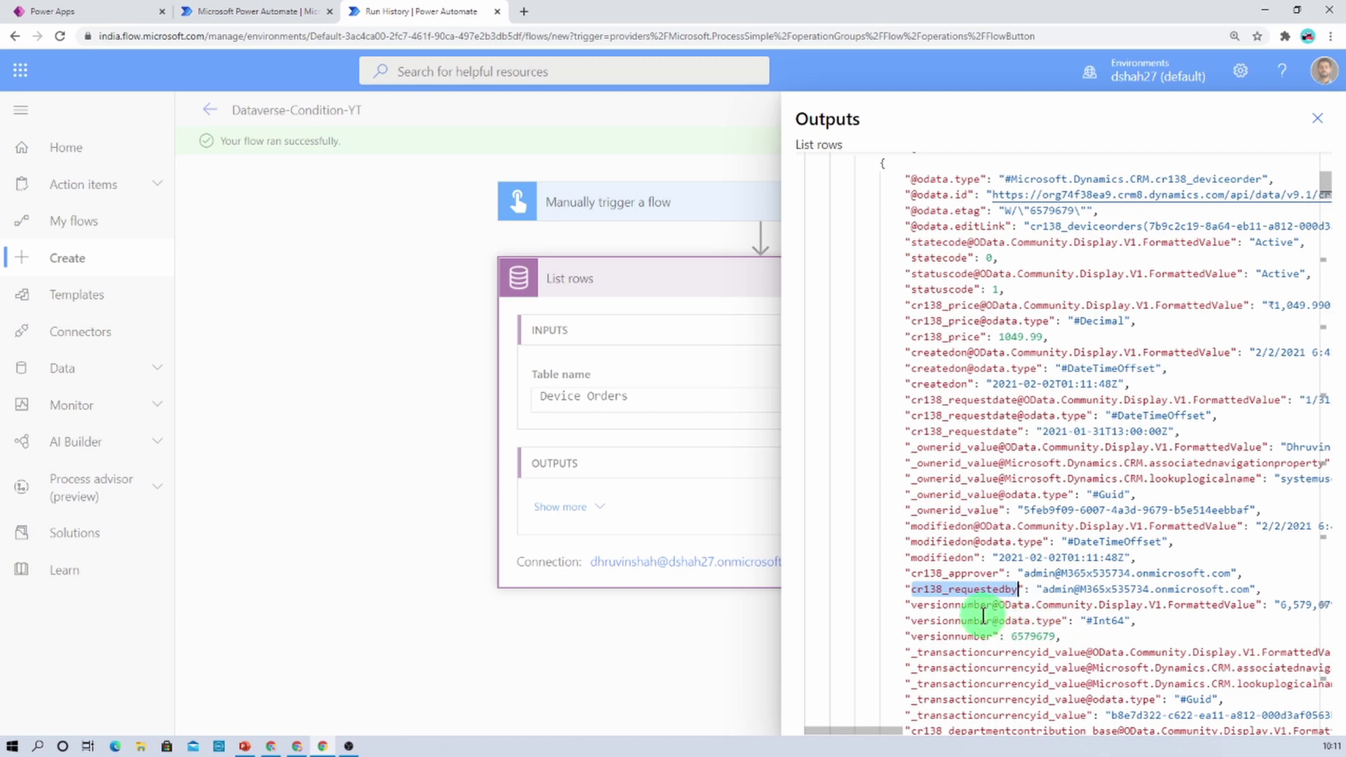
{"action": "key", "text": "alt+Tab"}
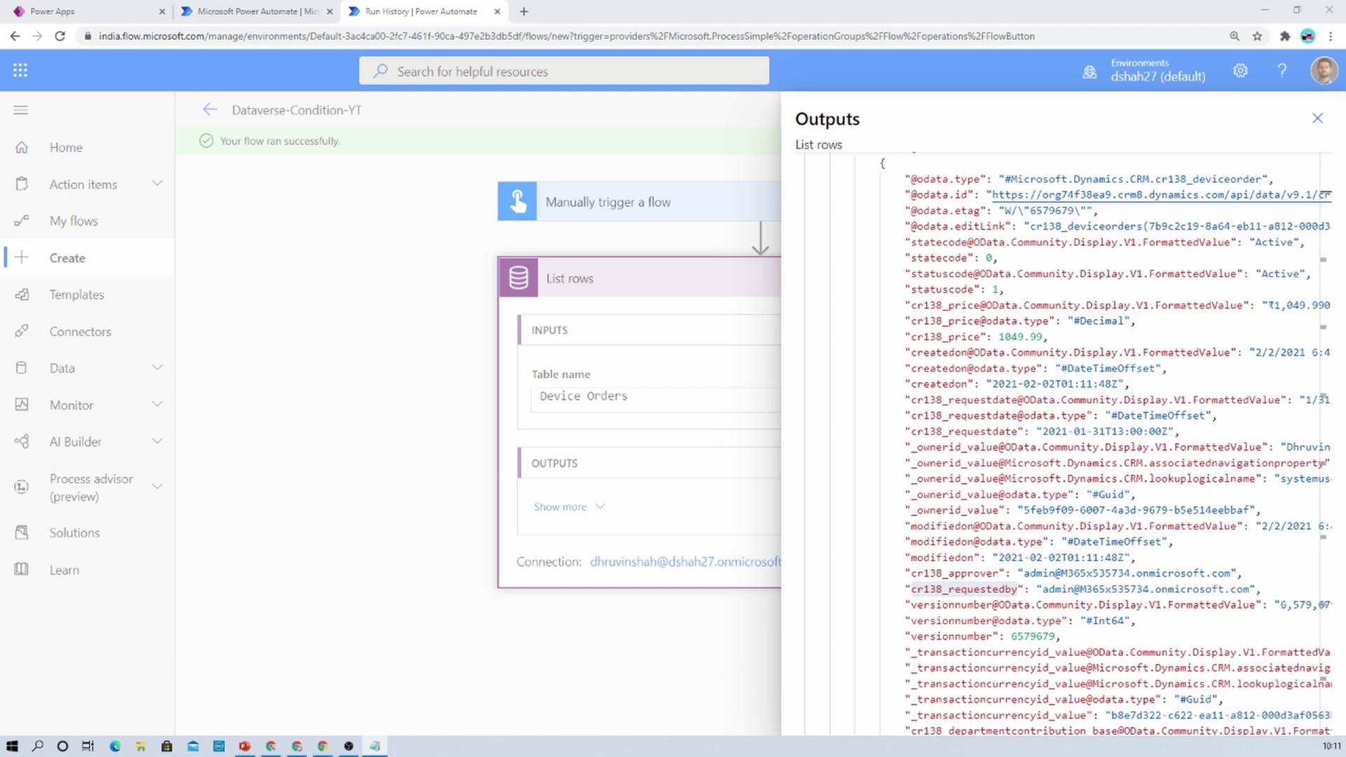
- Search the raw outputs for devicename, select the column name cr138_devicename and close the outputs
{"action": "key", "text": "ctrl+f"}
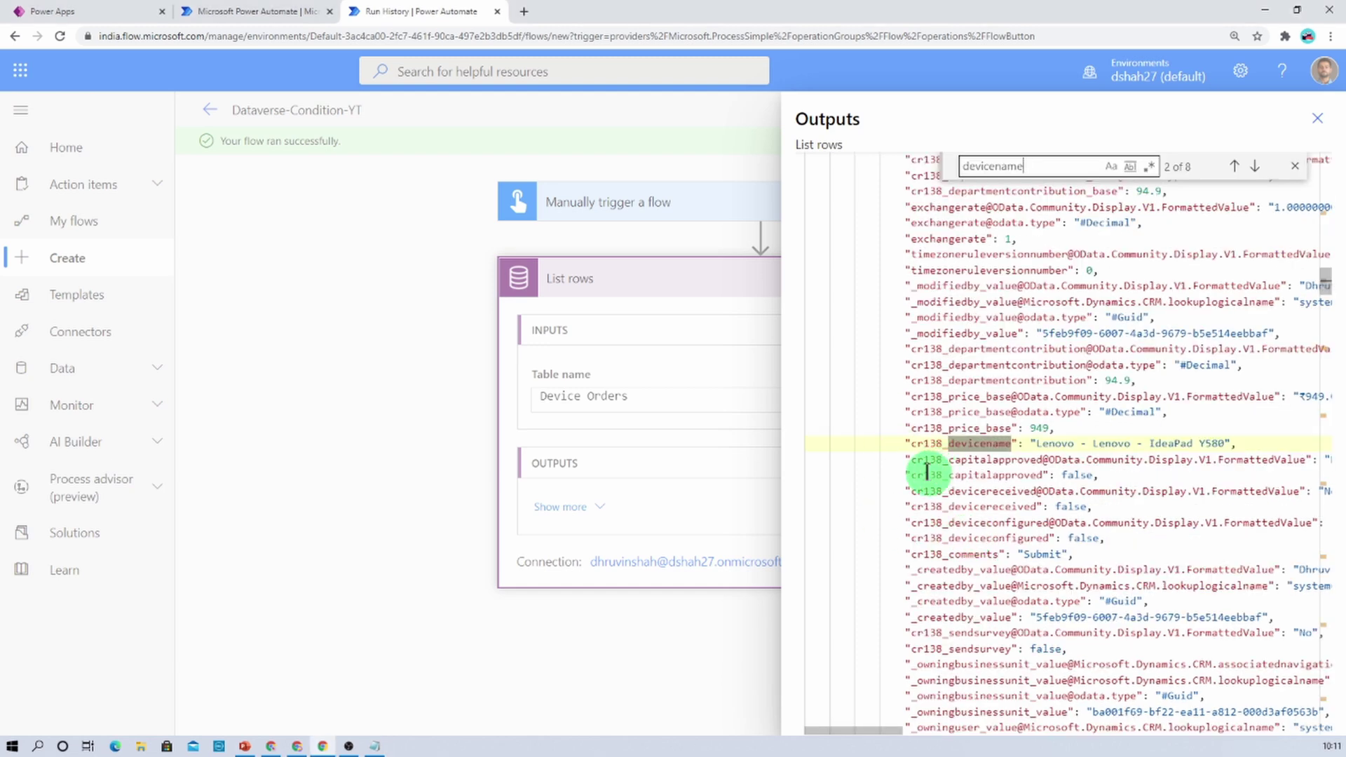
{"action": "left_click_drag", "start_coordinate": [913, 447], "coordinate": [1012, 446]}
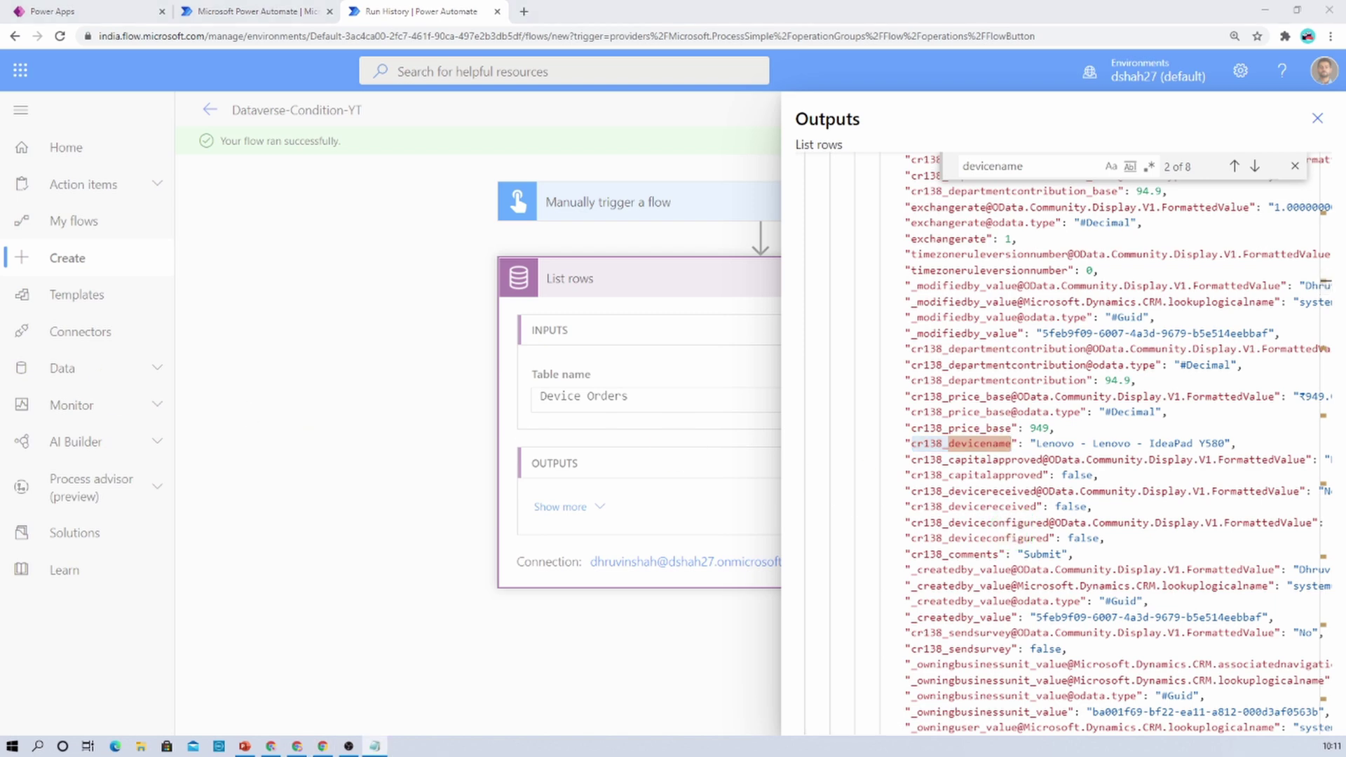
{"action": "left_click", "coordinate": [1316, 117]}
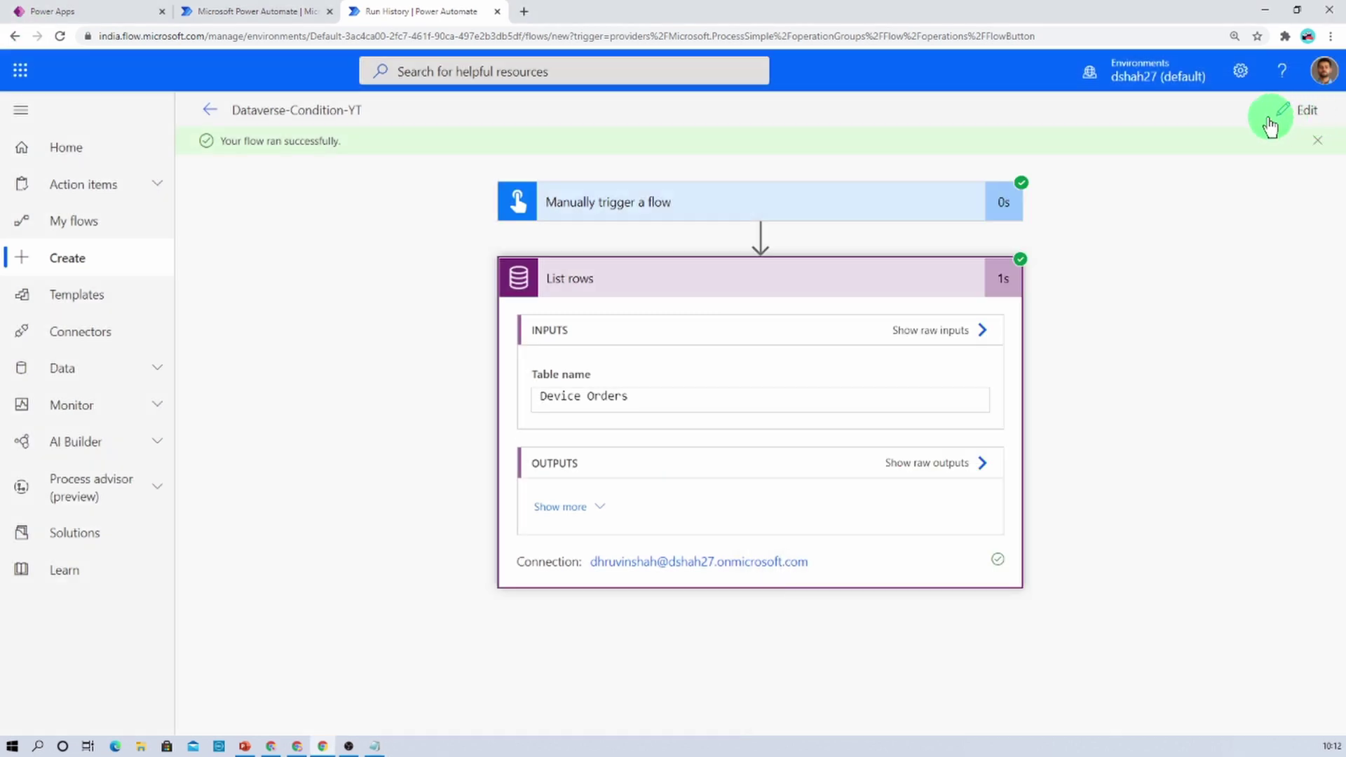
- Return the flow to editing and add a text input to the manual trigger
{"action": "left_click", "coordinate": [1283, 113]}
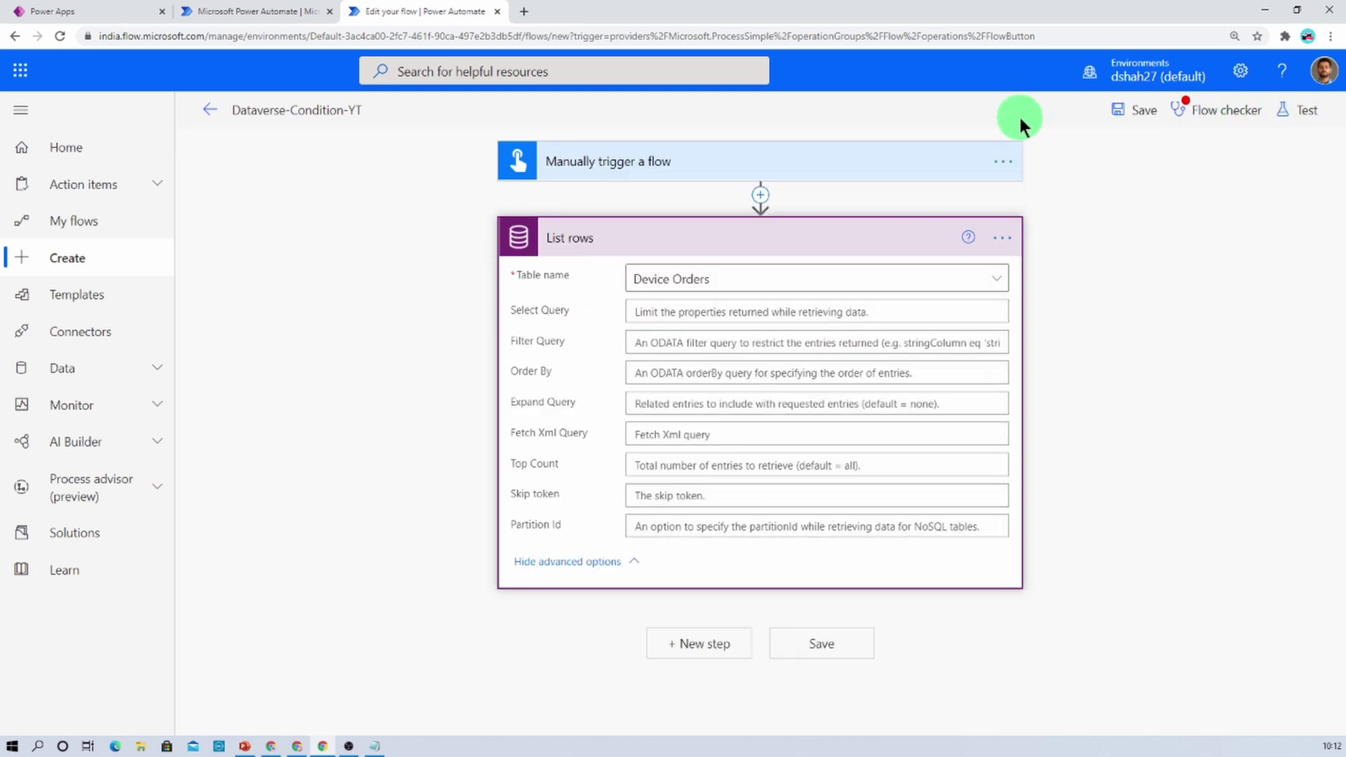
{"action": "left_click", "coordinate": [638, 342]}
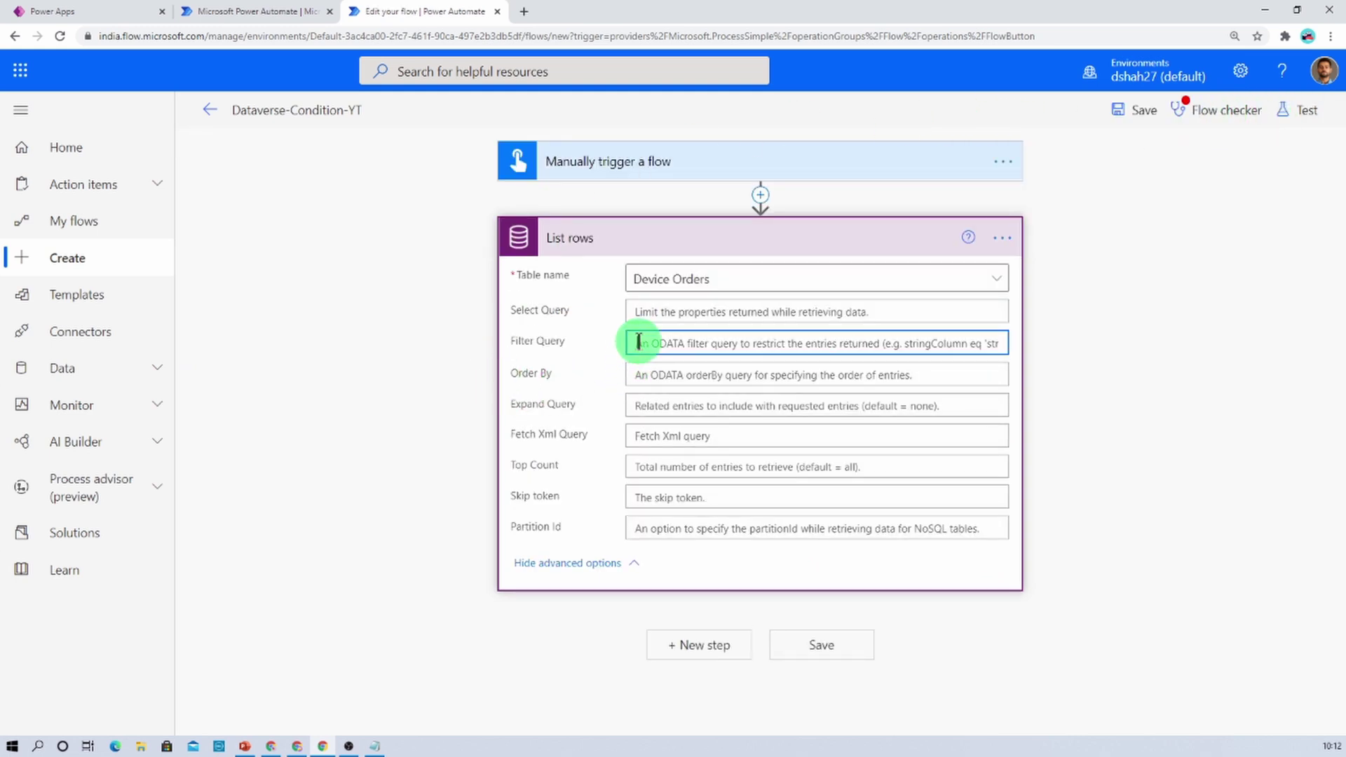
{"action": "left_click", "coordinate": [722, 167]}
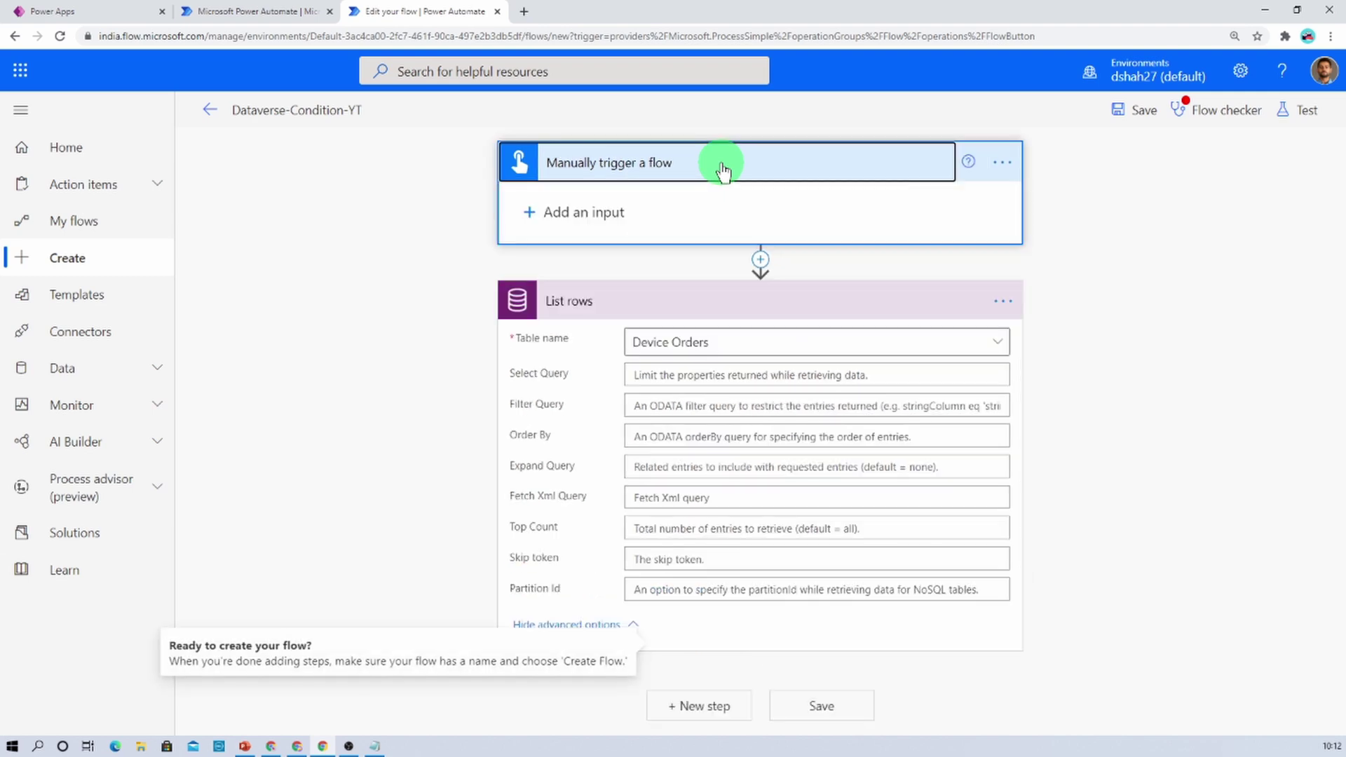
{"action": "left_click", "coordinate": [527, 212]}
{"action": "left_click", "coordinate": [541, 242]}
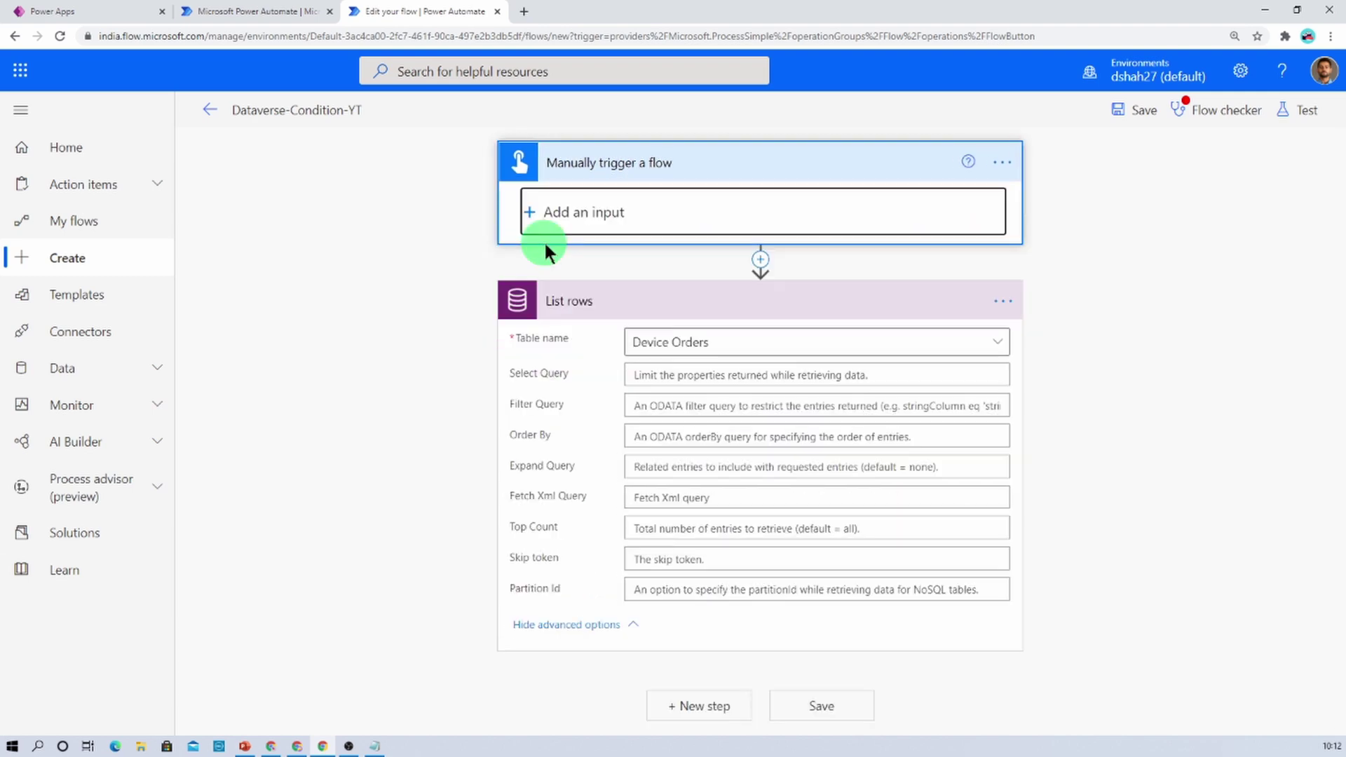
{"action": "left_click", "coordinate": [529, 265]}
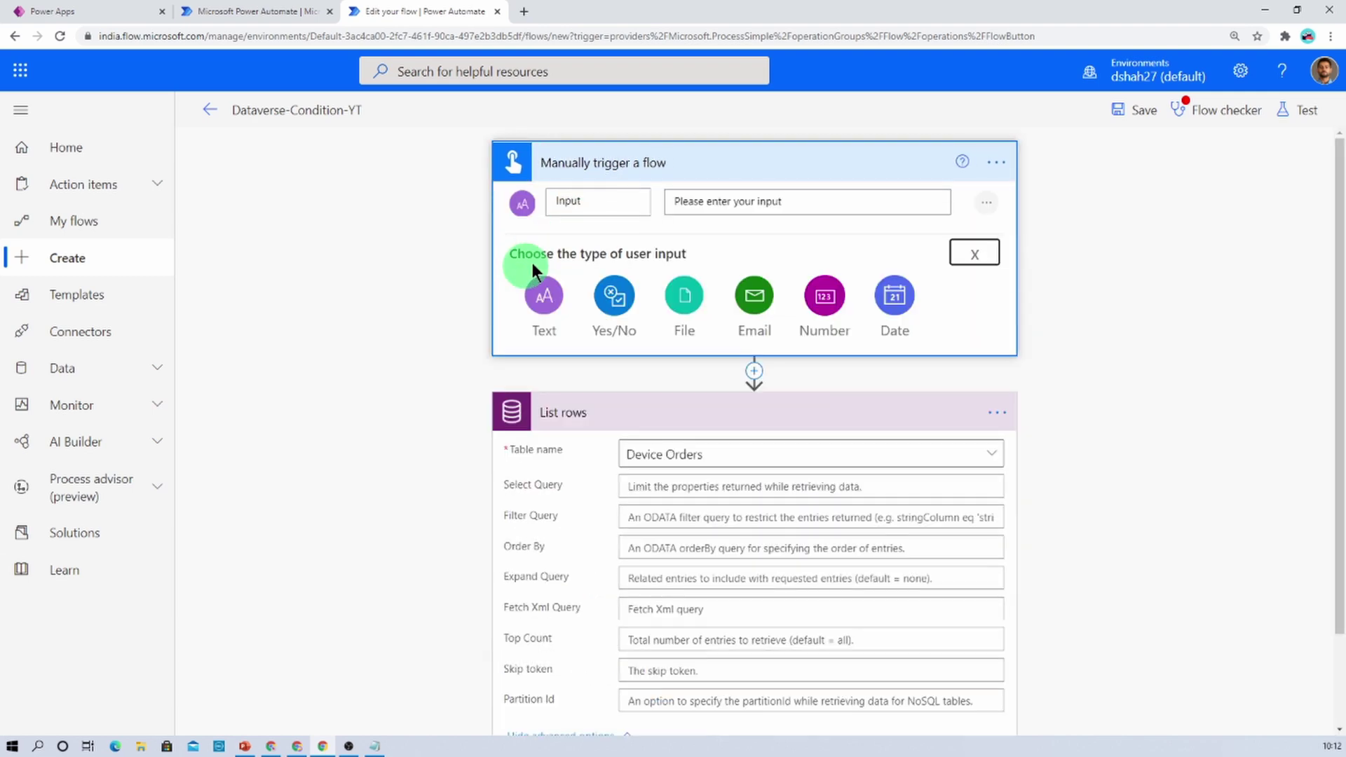
- Name the trigger's text input DeviceName and add a second text input named RequestedBy
{"action": "left_click", "coordinate": [596, 200]}
{"action": "double_click", "coordinate": [596, 201]}
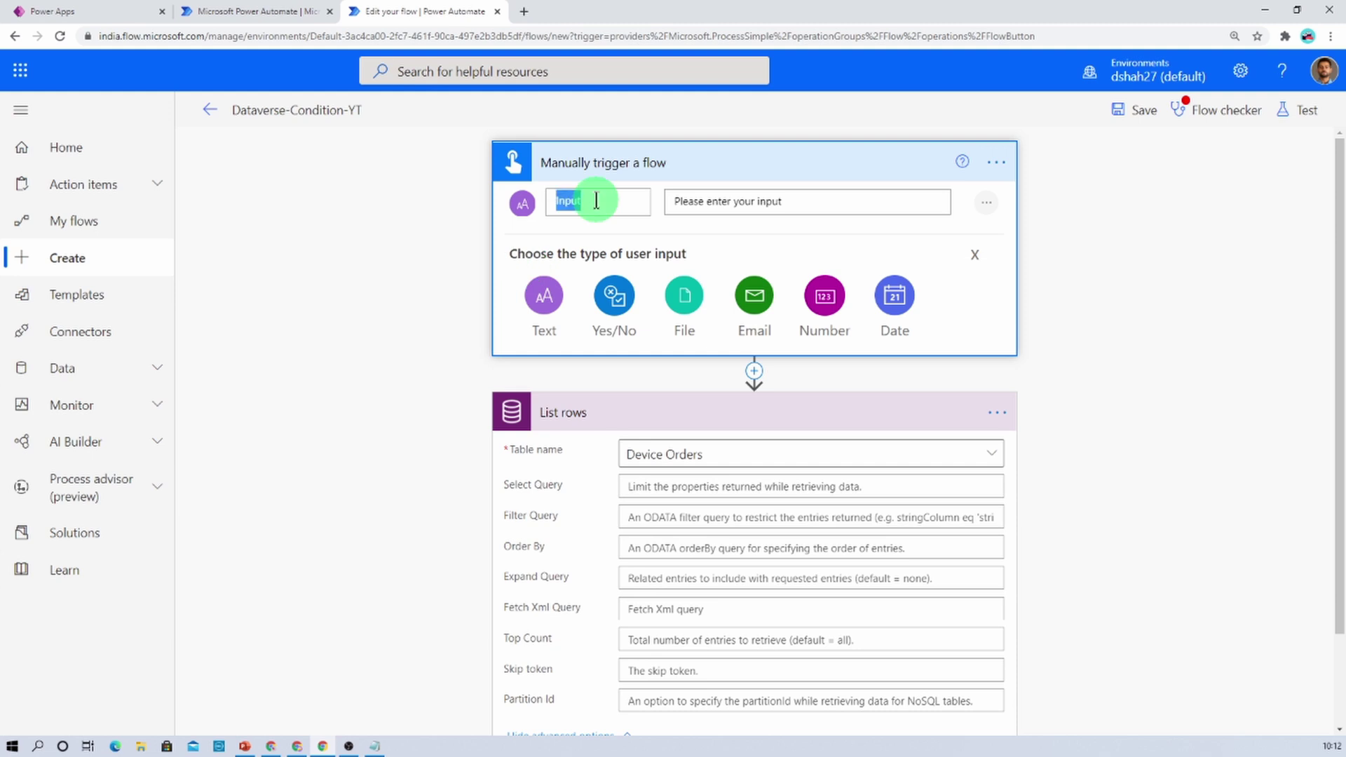
{"action": "type", "text": "DeviceName"}
{"action": "left_click", "coordinate": [544, 295]}
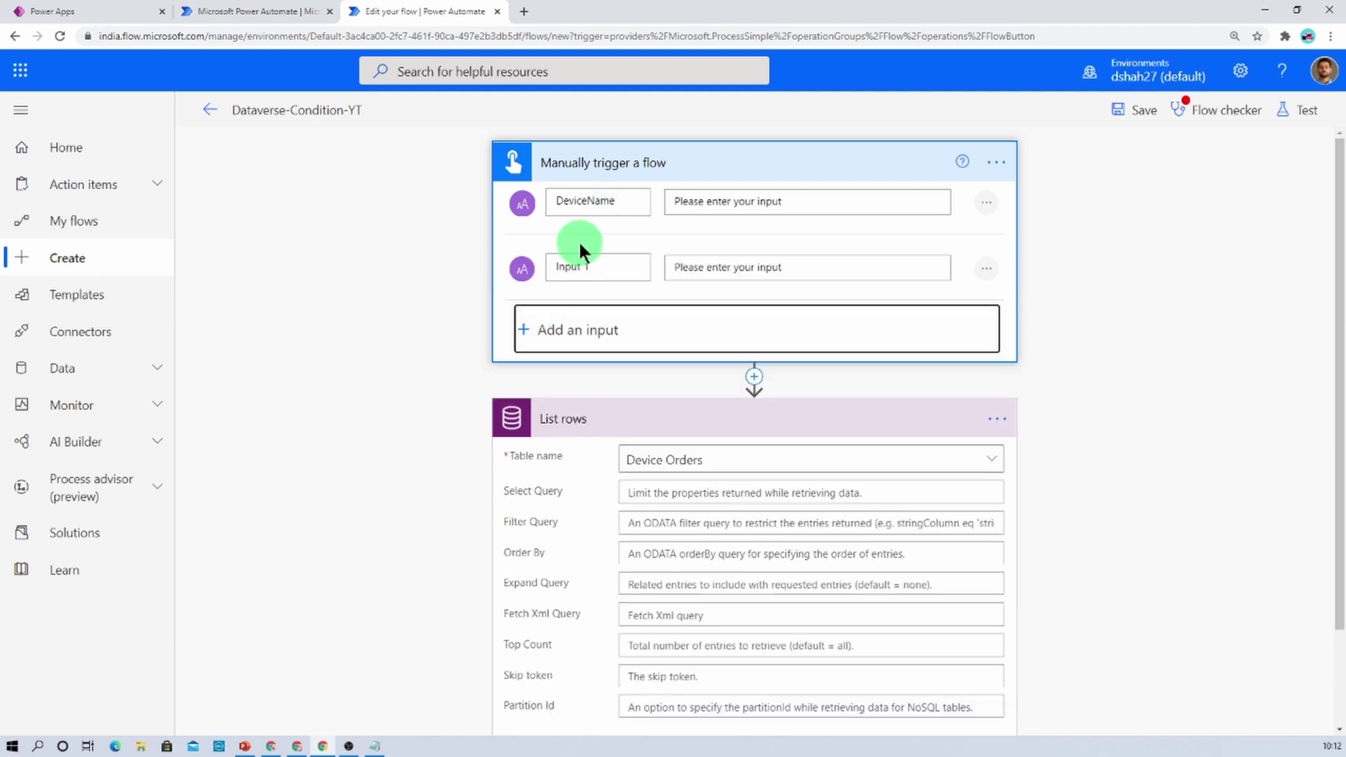
{"action": "left_click", "coordinate": [579, 269]}
{"action": "double_click", "coordinate": [579, 269]}
{"action": "type", "text": "R"}
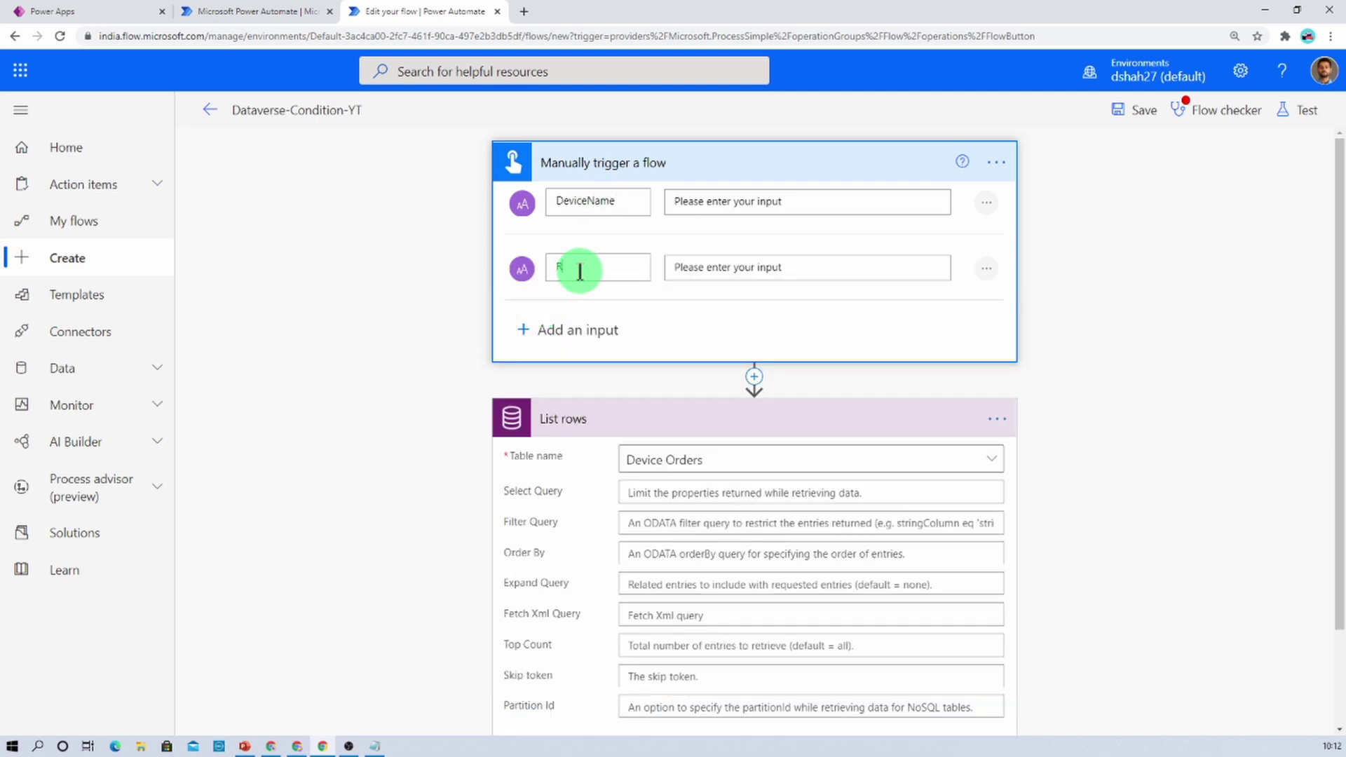
{"action": "type", "text": "equestedBy"}
- Set the List rows filter query to cr138_requestedby eq '' with the trigger's RequestedBy dynamic value inserted between the quotes
{"action": "left_click", "coordinate": [646, 526]}
{"action": "scroll", "coordinate": [648, 526], "scroll_direction": "down", "scroll_amount": 2}
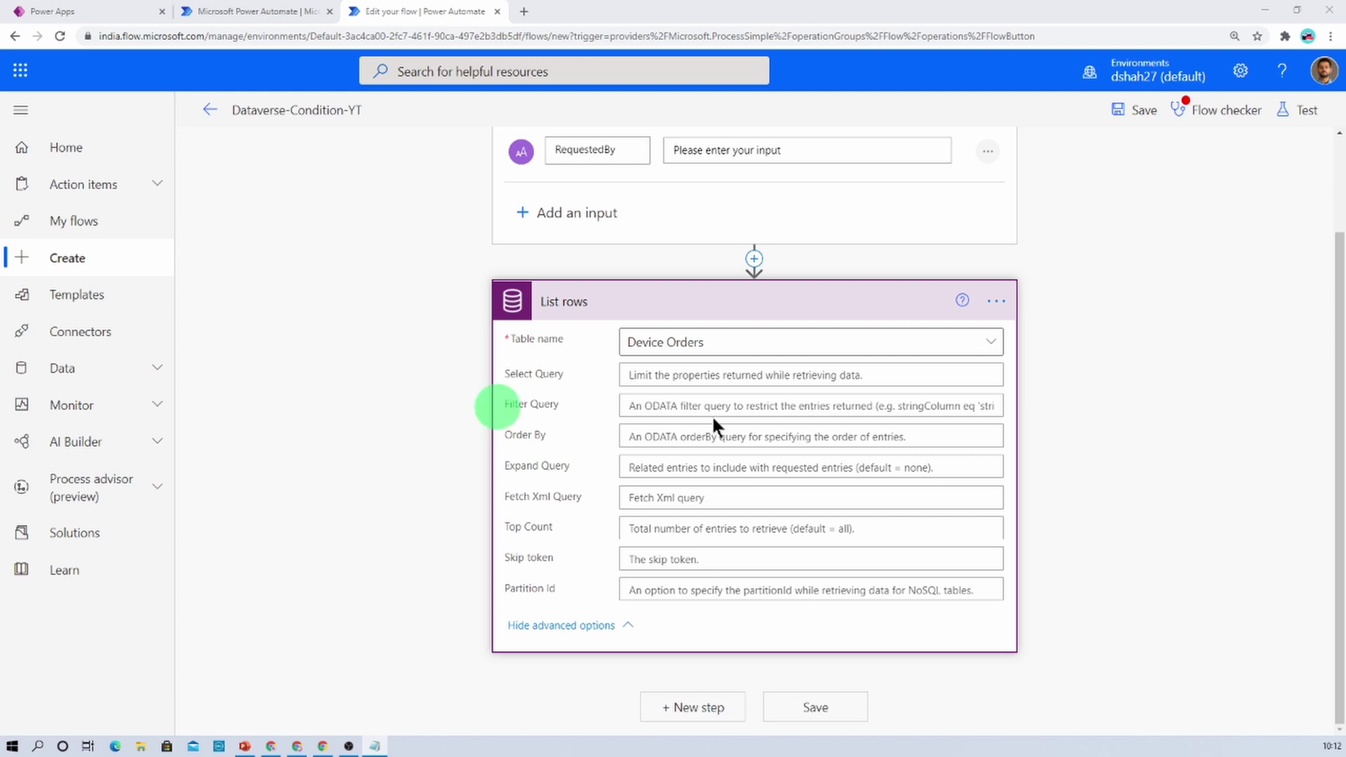
{"action": "left_click", "coordinate": [630, 405]}
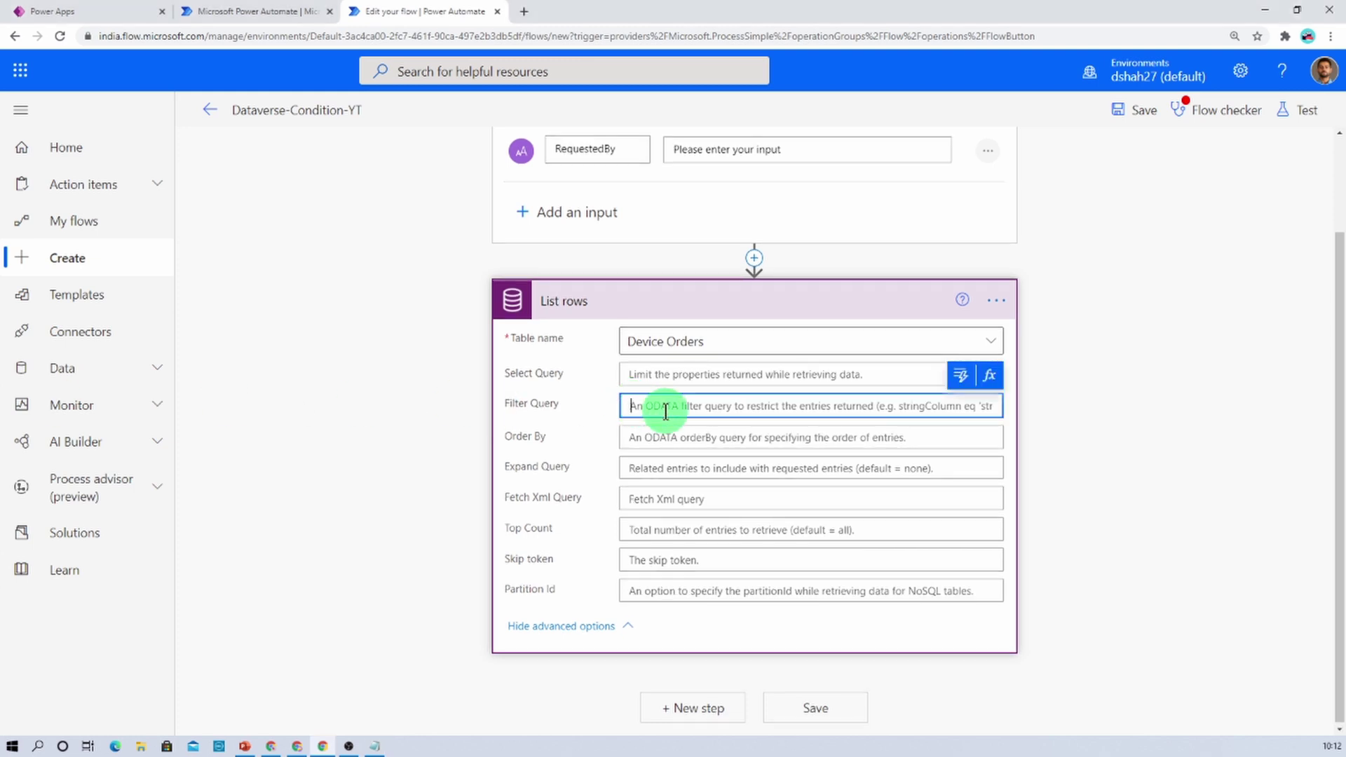
{"action": "type", "text": "cr138_requestedby"}
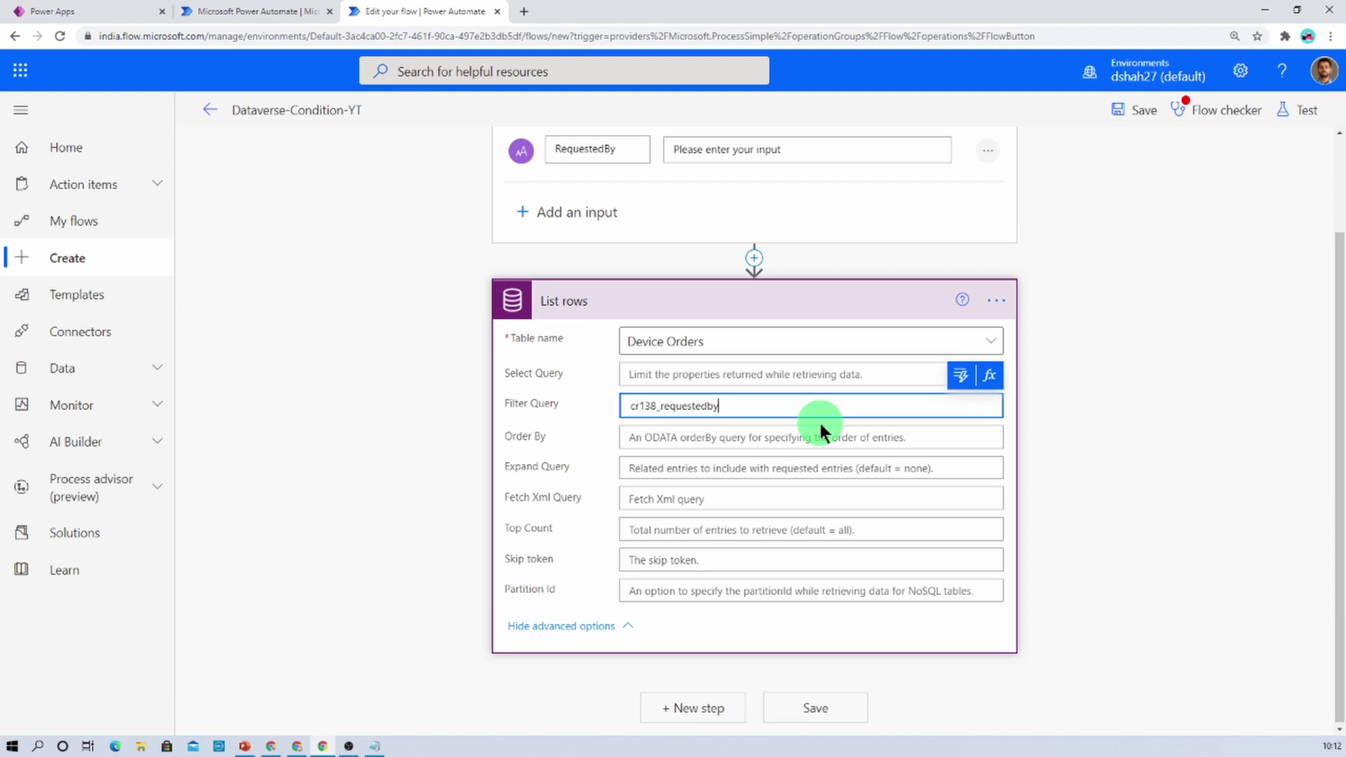
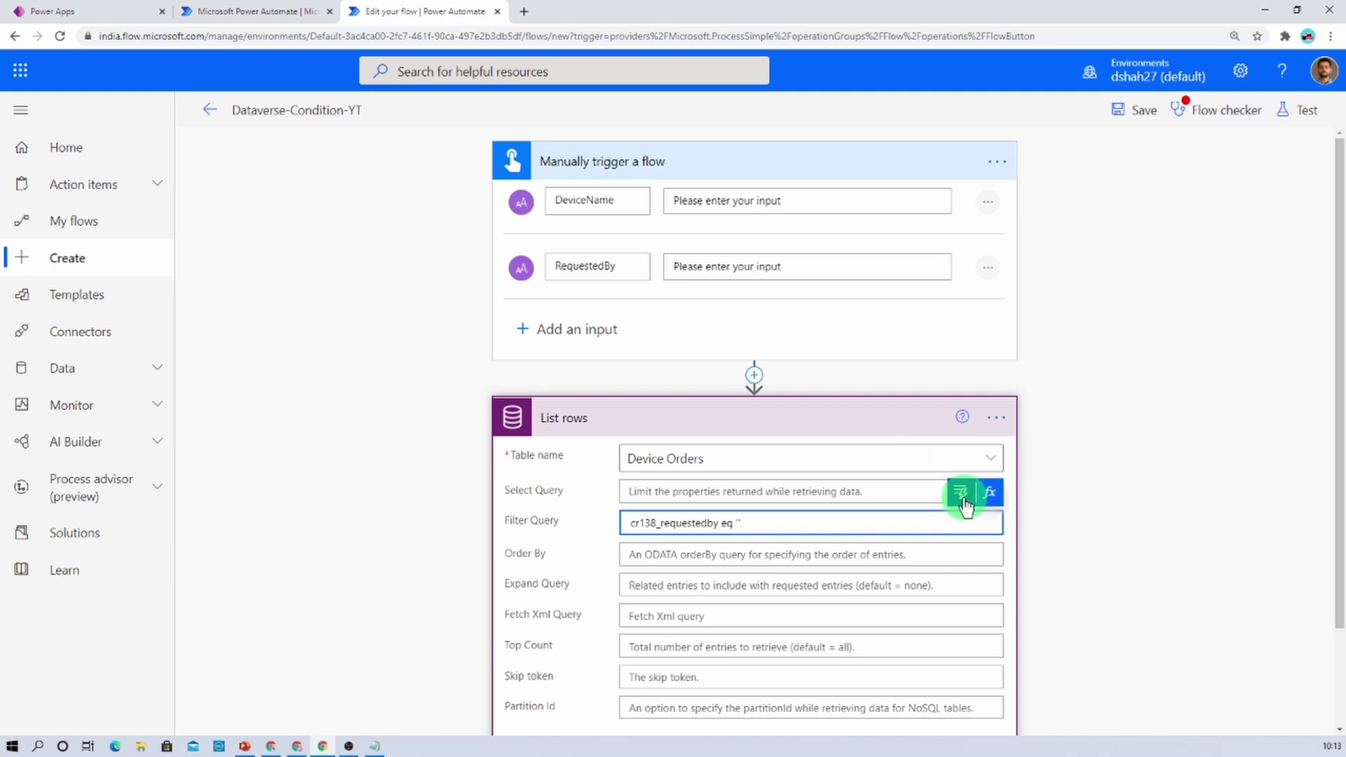
{"action": "left_click", "coordinate": [962, 499]}
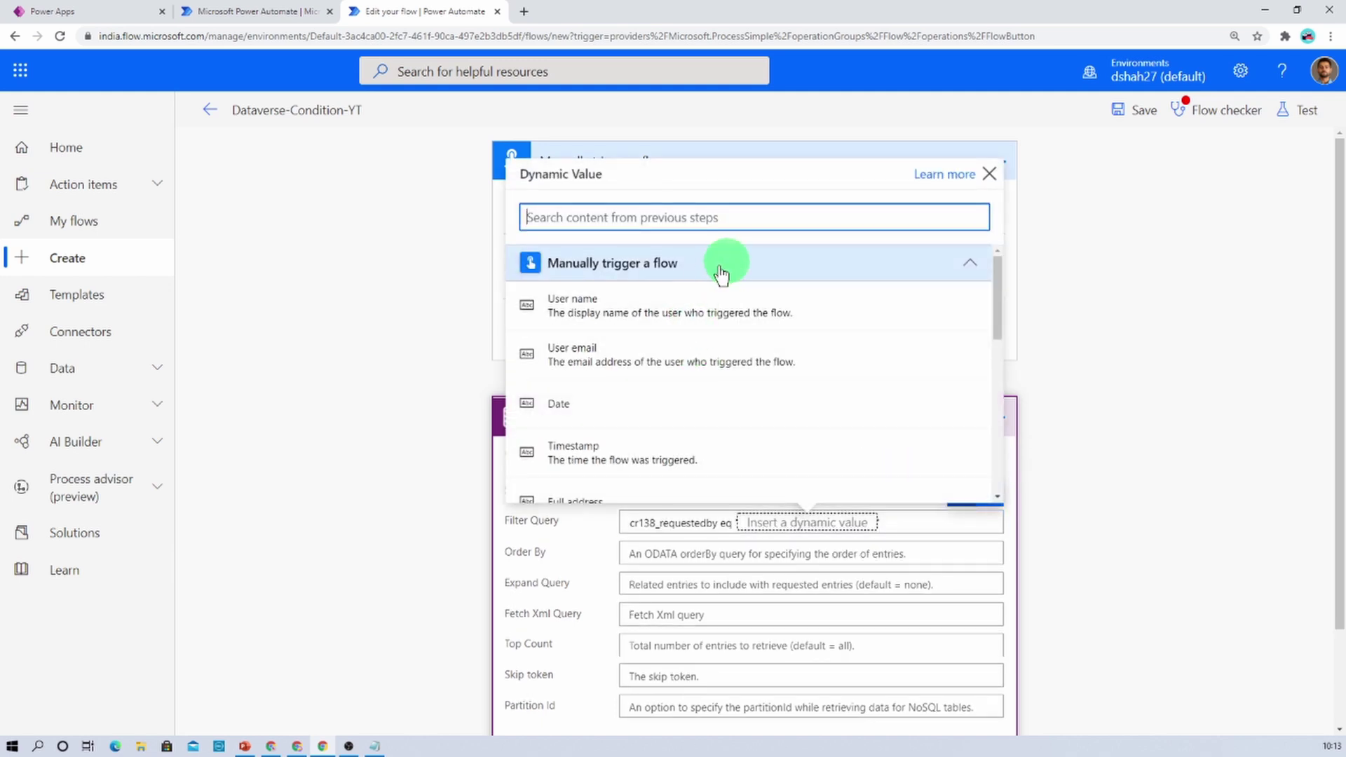
{"action": "type", "text": "req"}
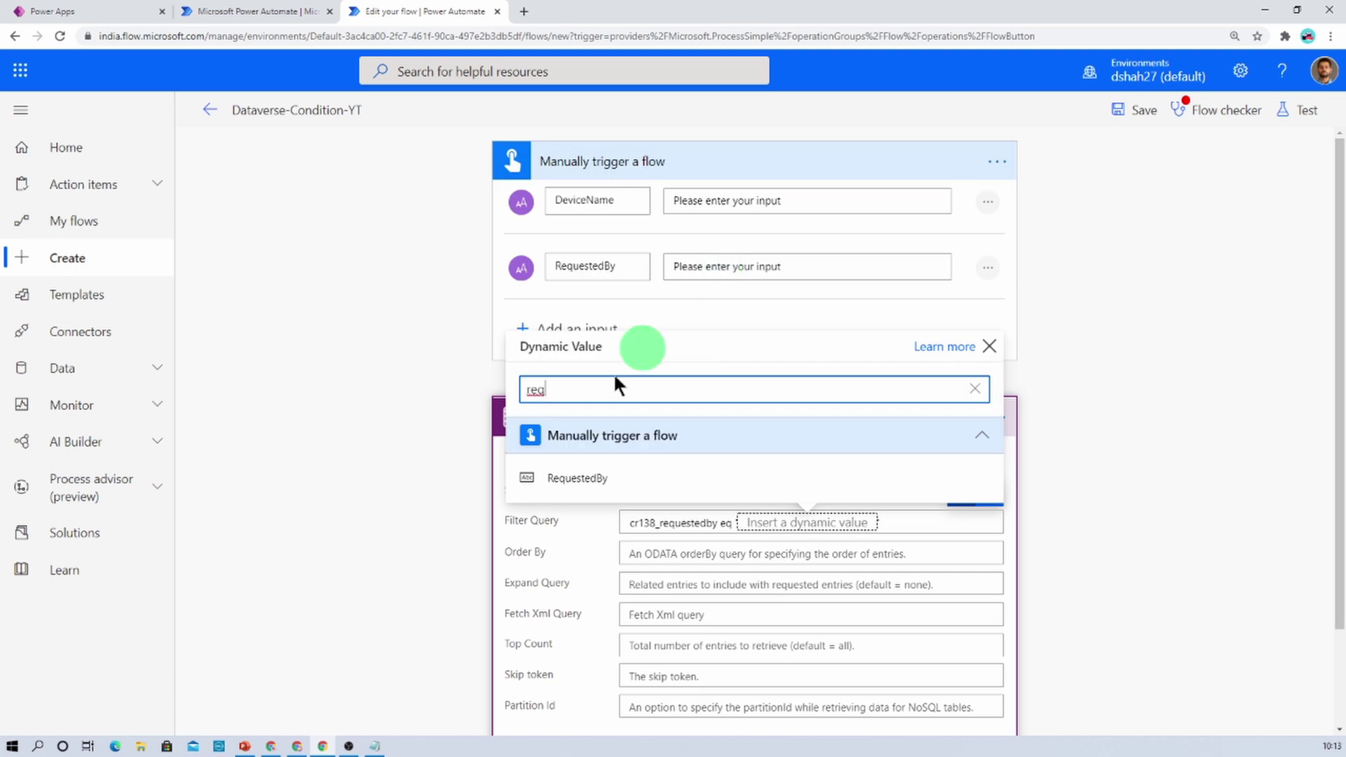
{"action": "left_click", "coordinate": [595, 479]}
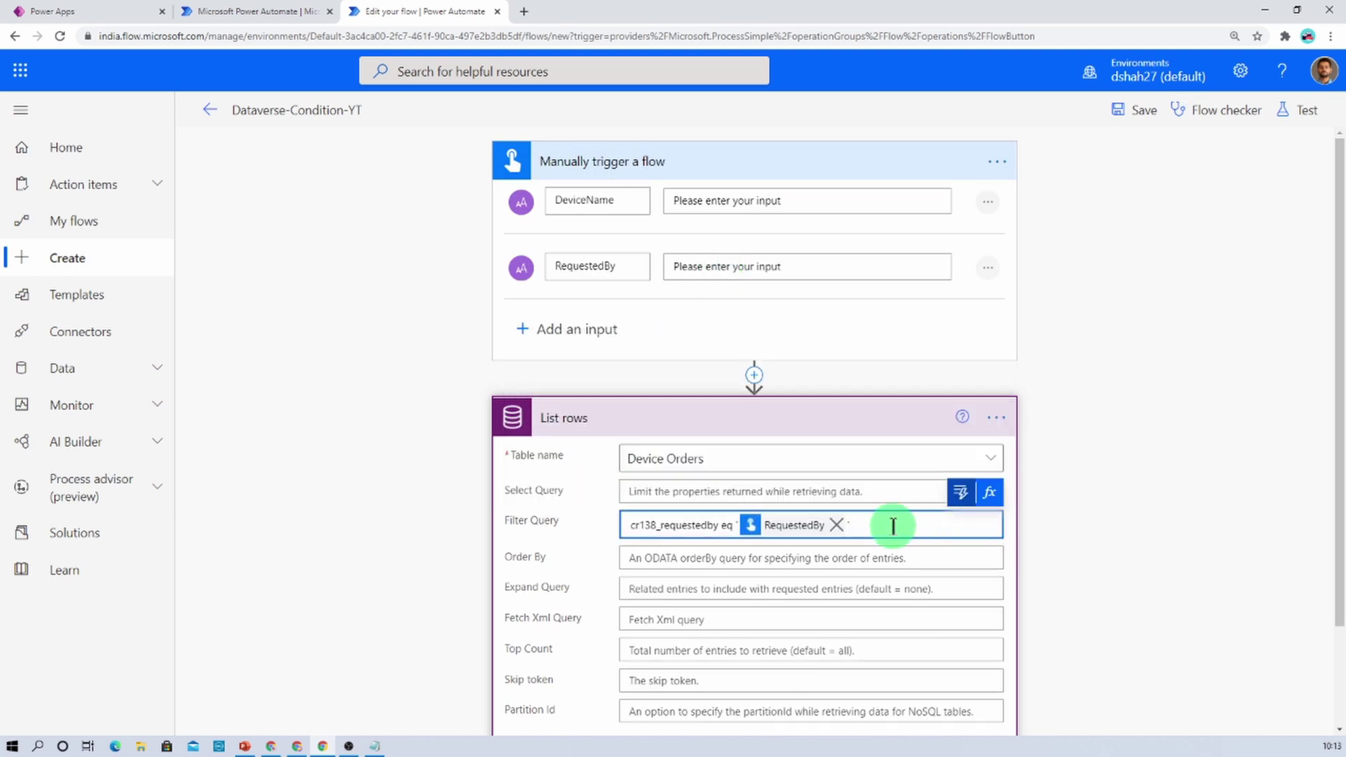
- Extend the filter query after the RequestedBy condition with and contains(cr138_devicename,'')
{"action": "type", "text": "and"}
{"action": "type", "text": "contains"}
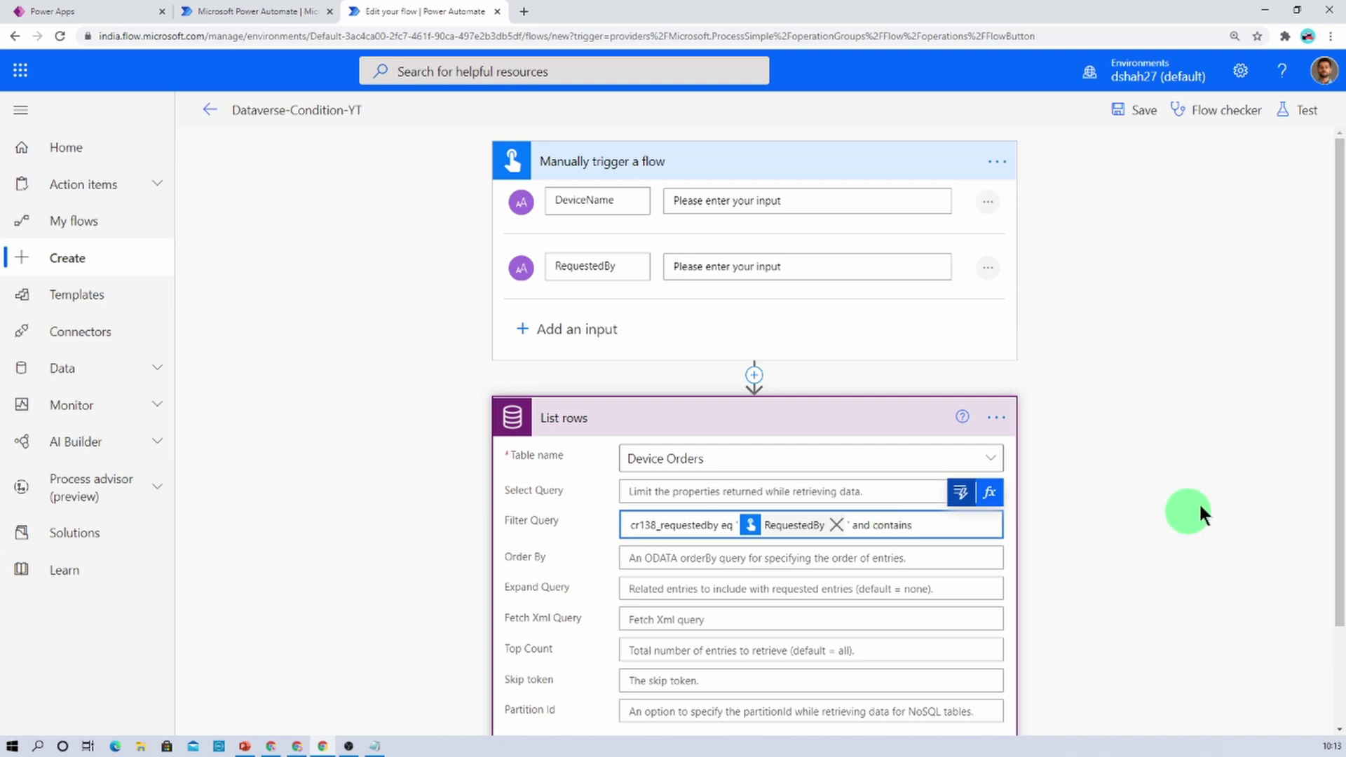
{"action": "type", "text": "()"}
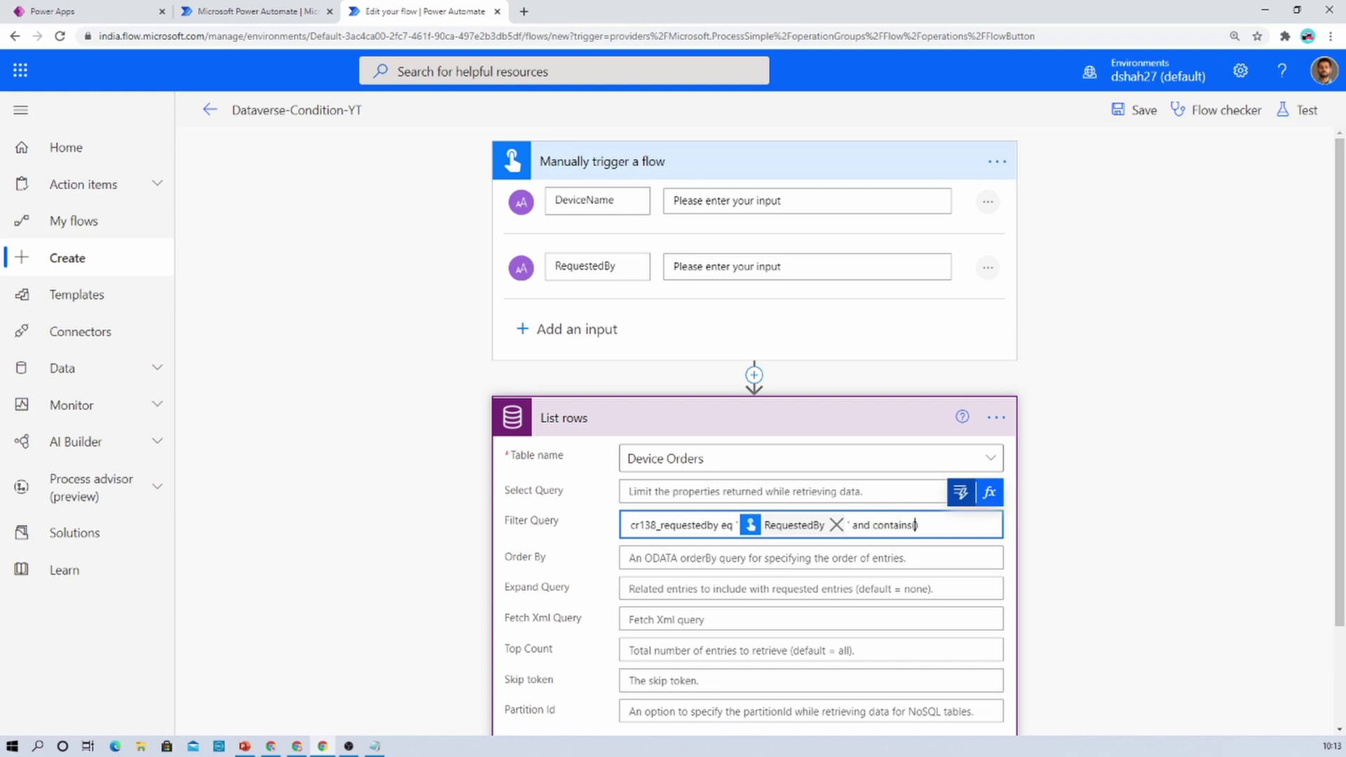
{"action": "key", "text": "alt+Tab"}
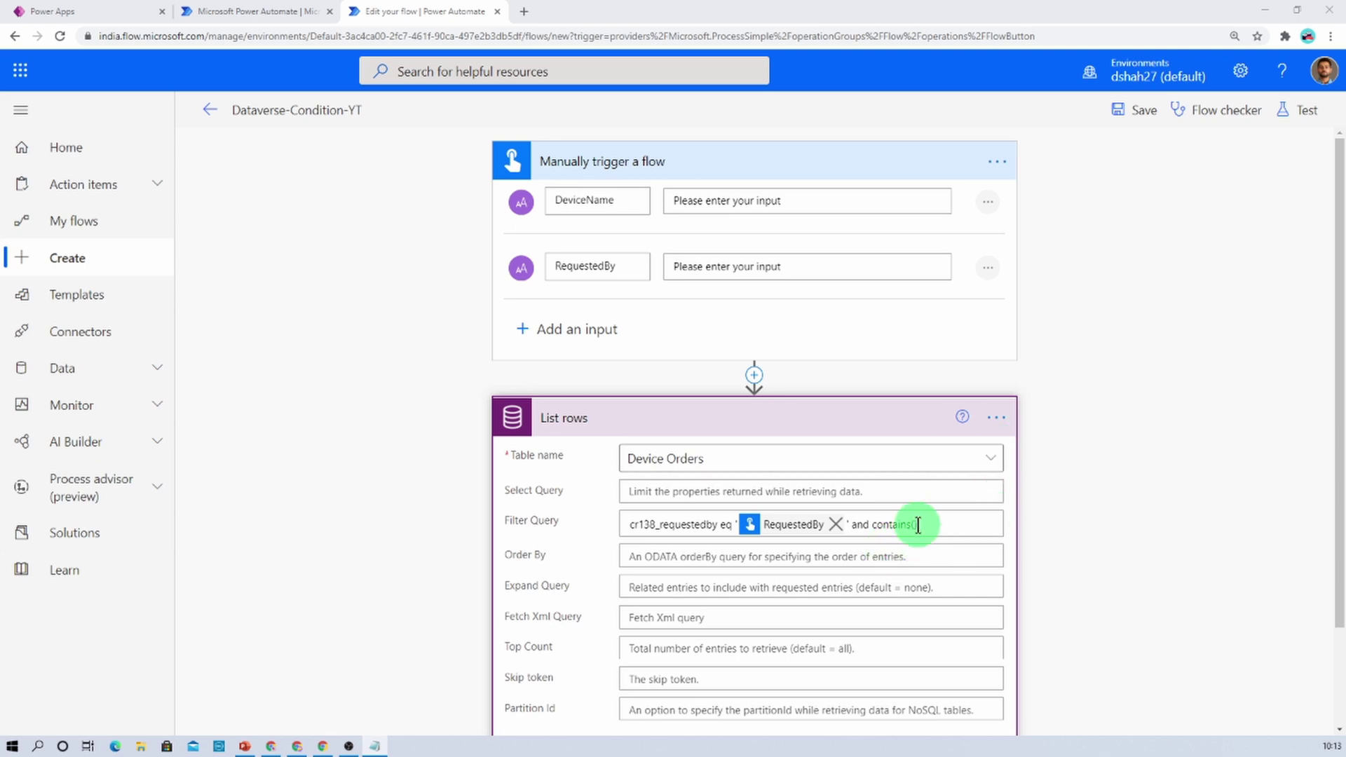
{"action": "scroll", "coordinate": [917, 525], "scroll_direction": "up", "scroll_amount": 3, "text": "ctrl"}
{"action": "scroll", "coordinate": [925, 595], "scroll_direction": "down", "scroll_amount": 5}
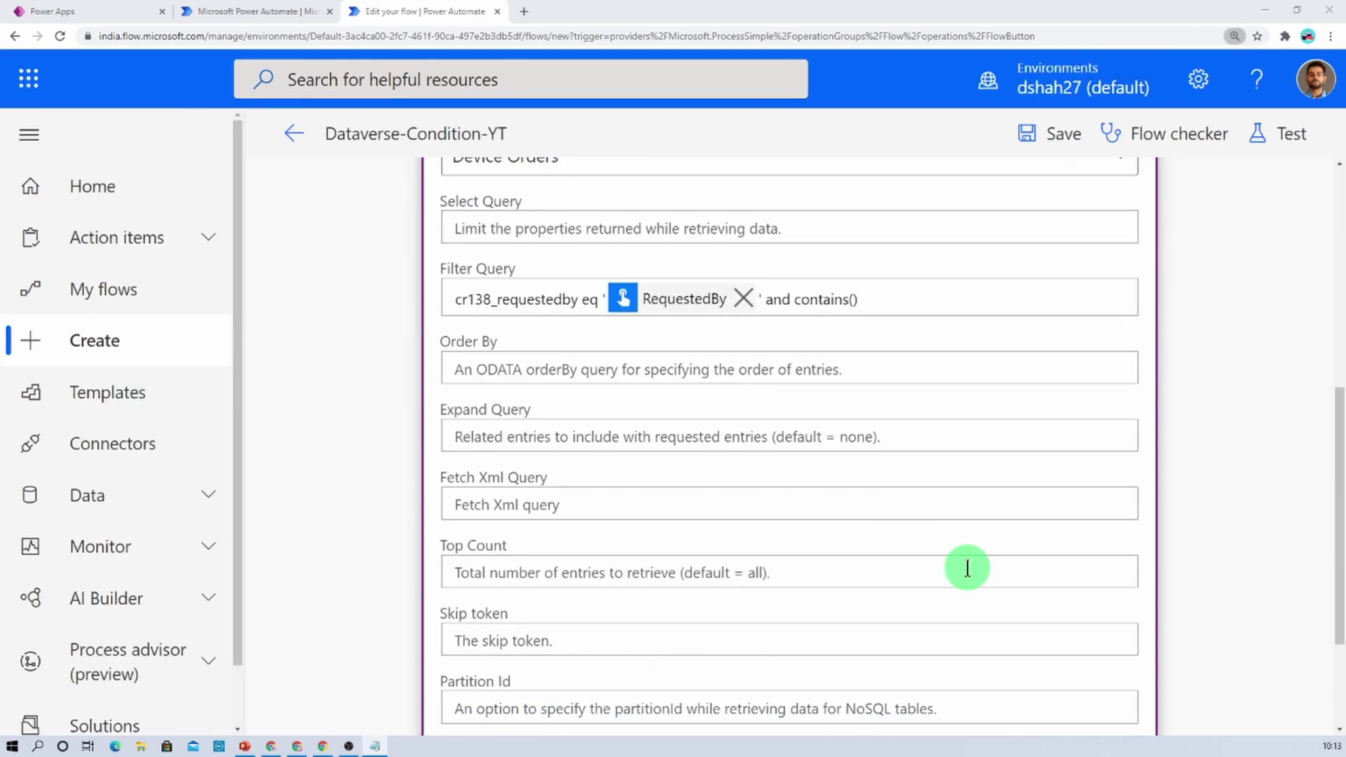
{"action": "left_click", "coordinate": [861, 299]}
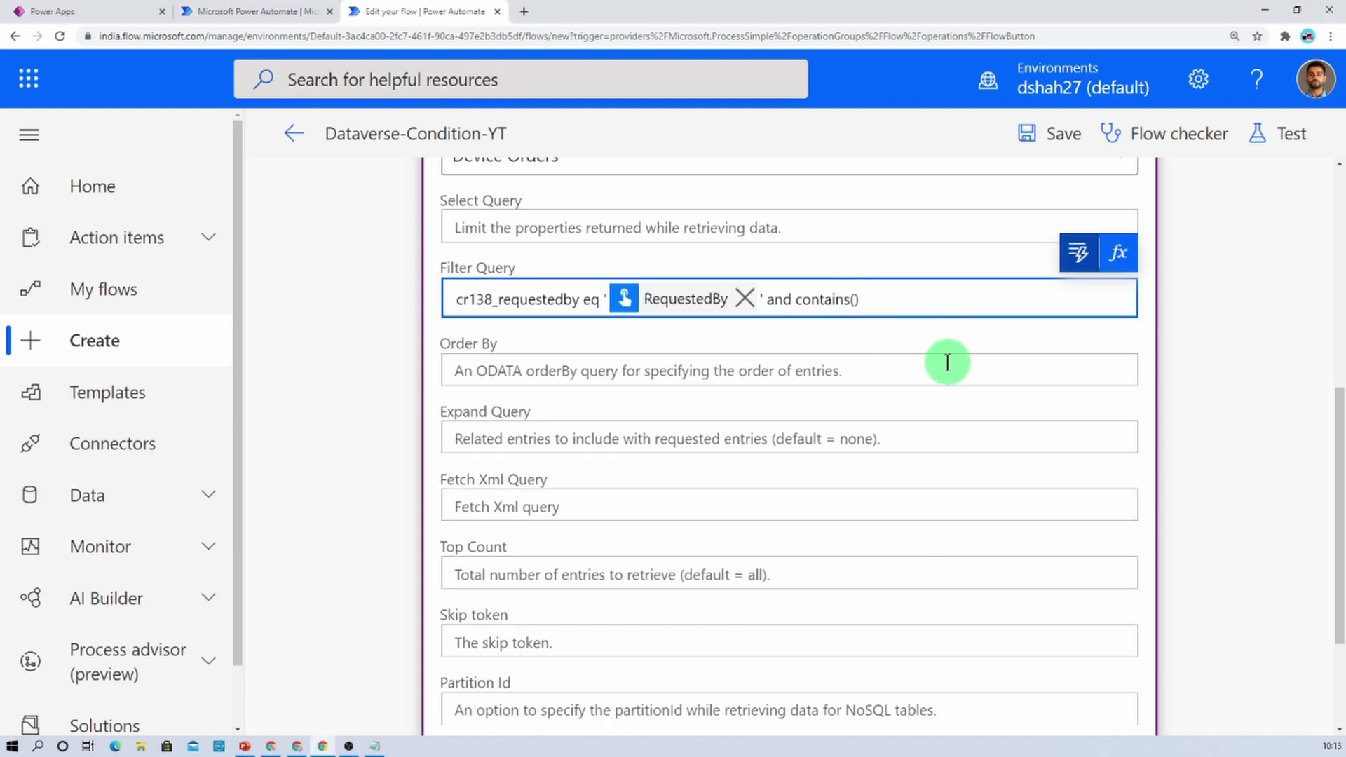
{"action": "type", "text": "cr138_devicename"}
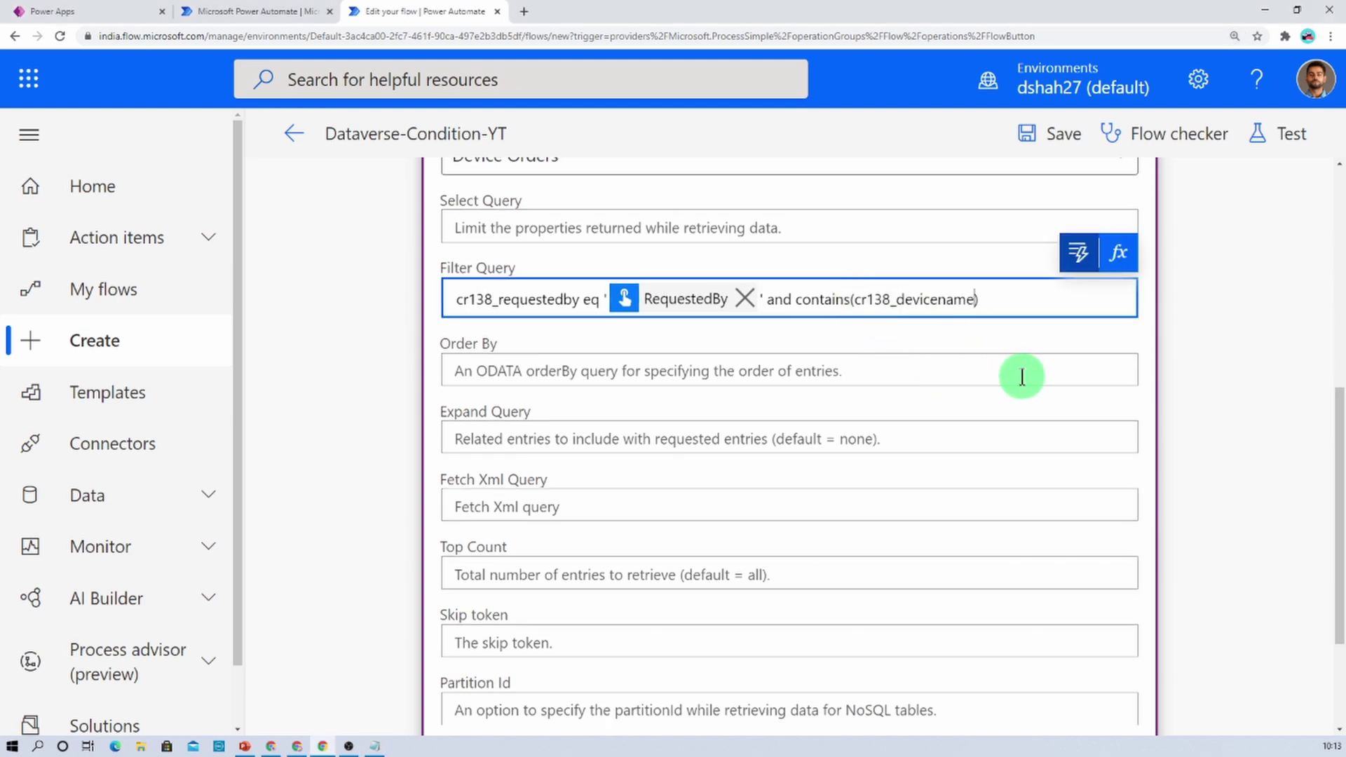
{"action": "type", "text": ",''"}
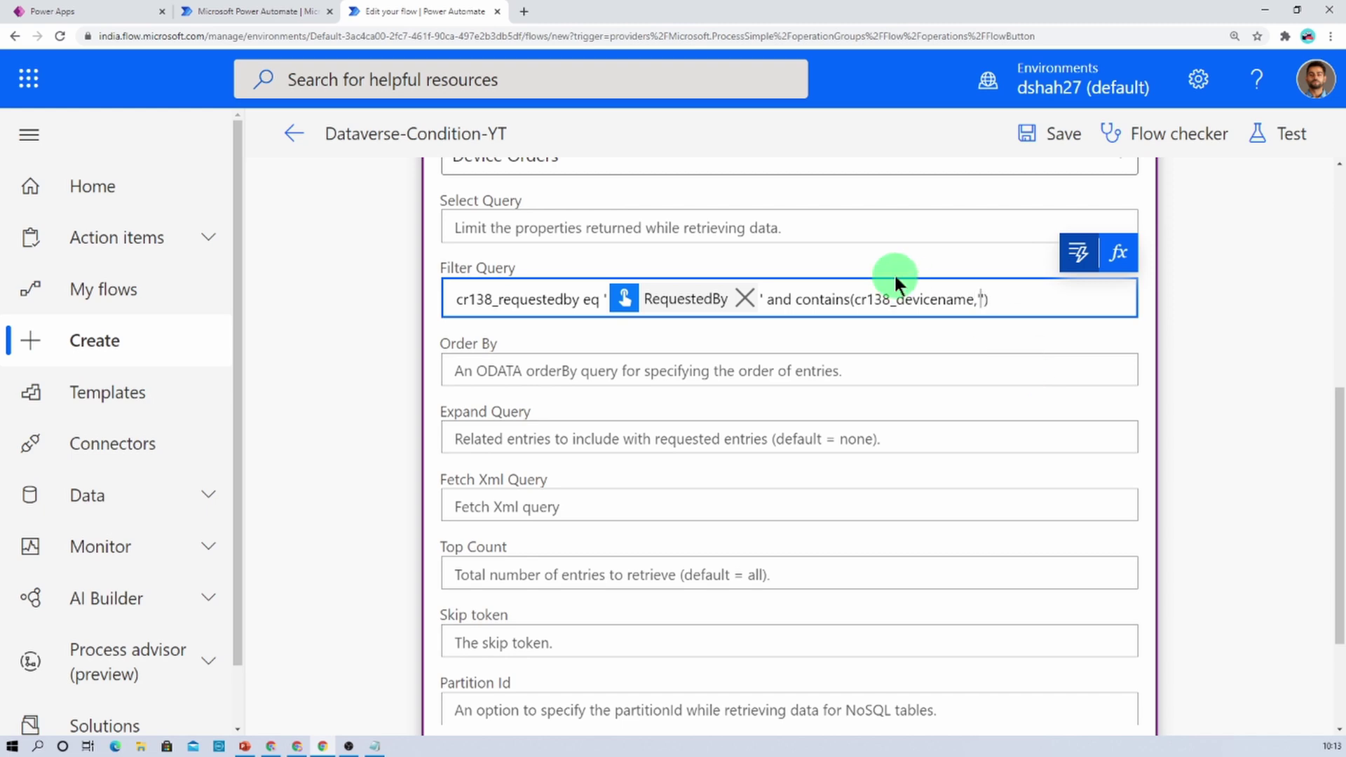
- Insert the trigger's DeviceName dynamic value between the empty quotes of the contains function in the filter query
{"action": "scroll", "coordinate": [890, 369], "scroll_direction": "up", "scroll_amount": 4}
{"action": "scroll", "coordinate": [571, 240], "scroll_direction": "up", "scroll_amount": 3}
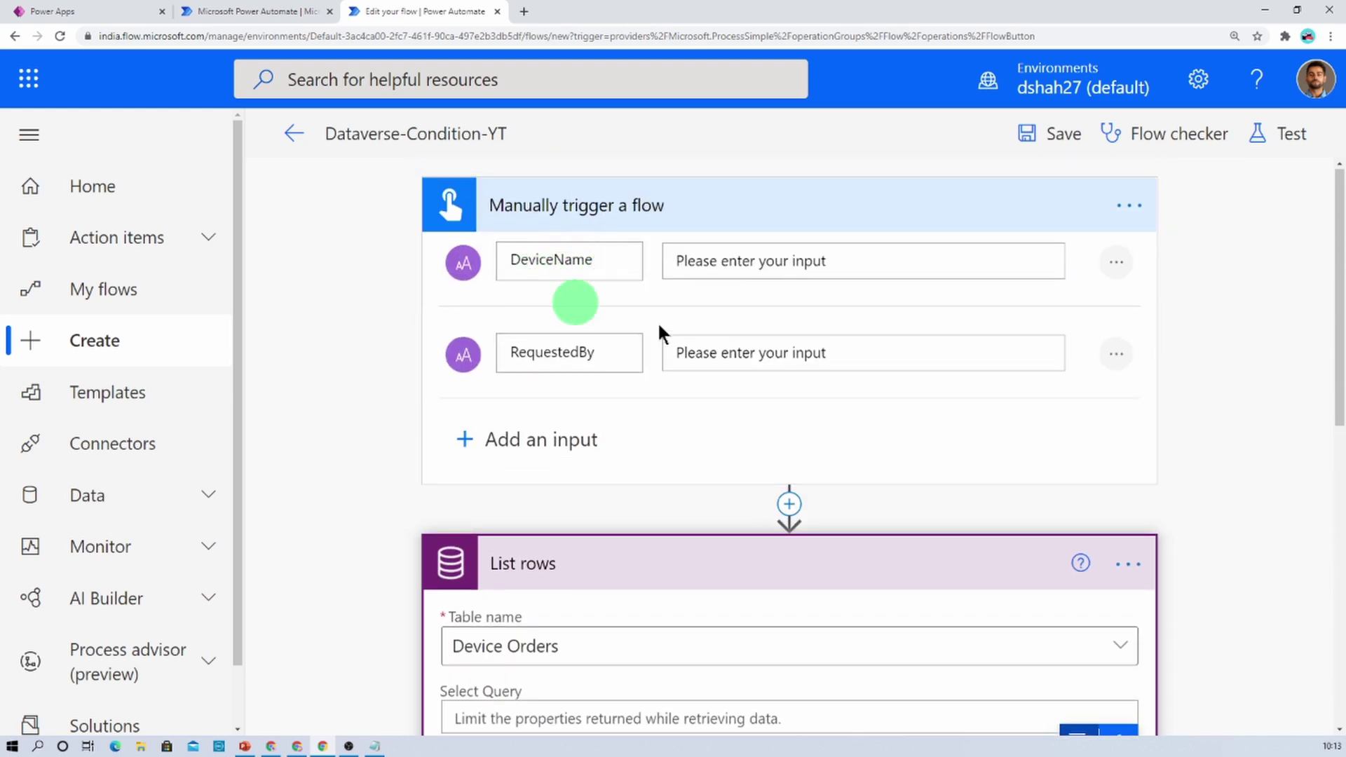
{"action": "scroll", "coordinate": [661, 330], "scroll_direction": "down", "scroll_amount": 7}
{"action": "left_click", "coordinate": [1082, 258]}
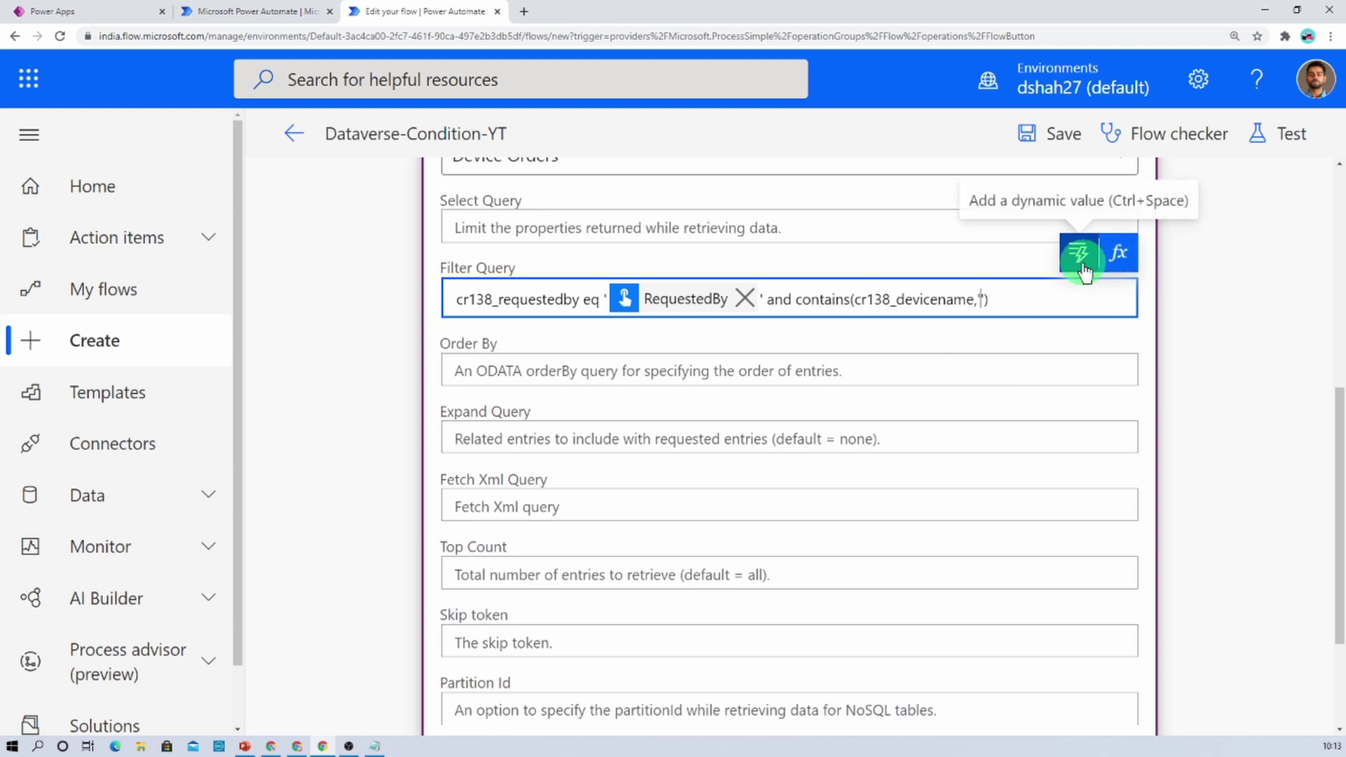
{"action": "left_click", "coordinate": [1102, 294]}
{"action": "left_click", "coordinate": [1077, 253]}
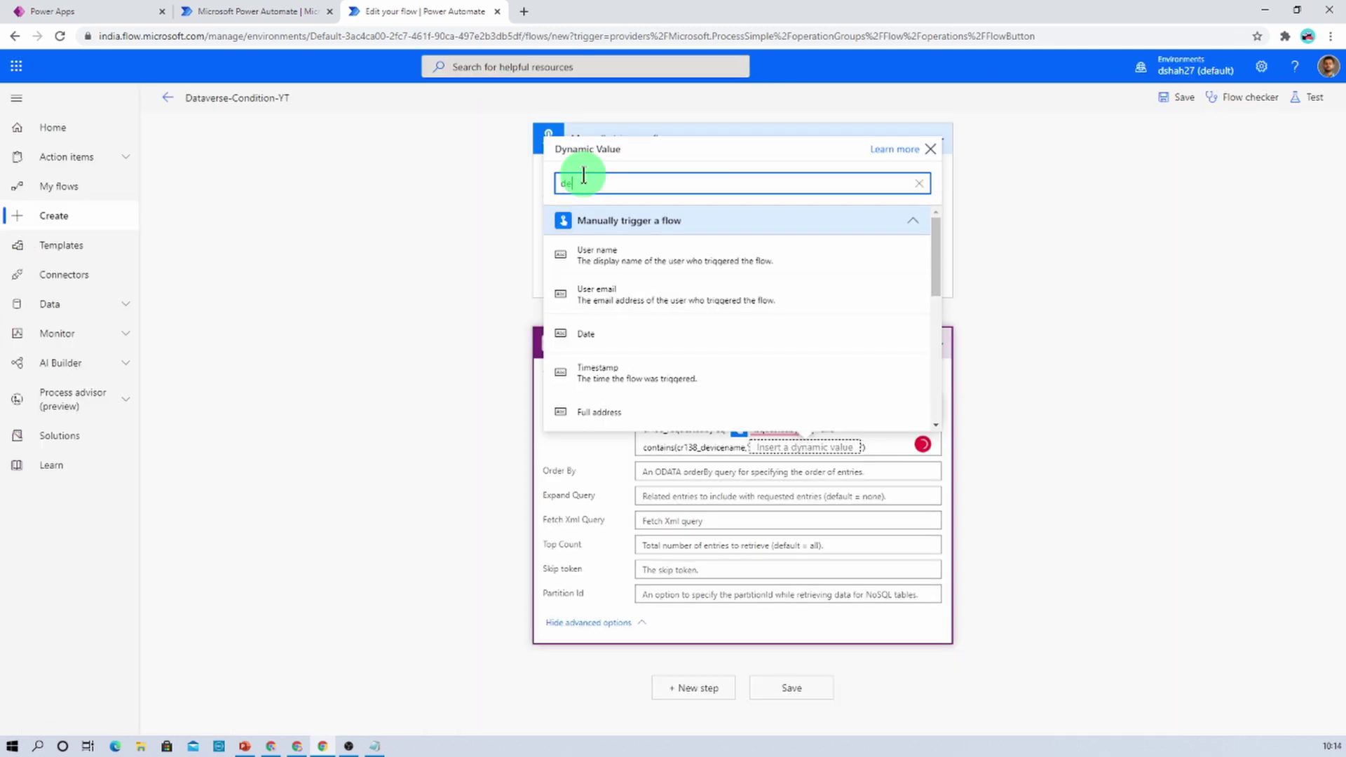
{"action": "type", "text": "device"}
{"action": "left_click", "coordinate": [854, 414]}
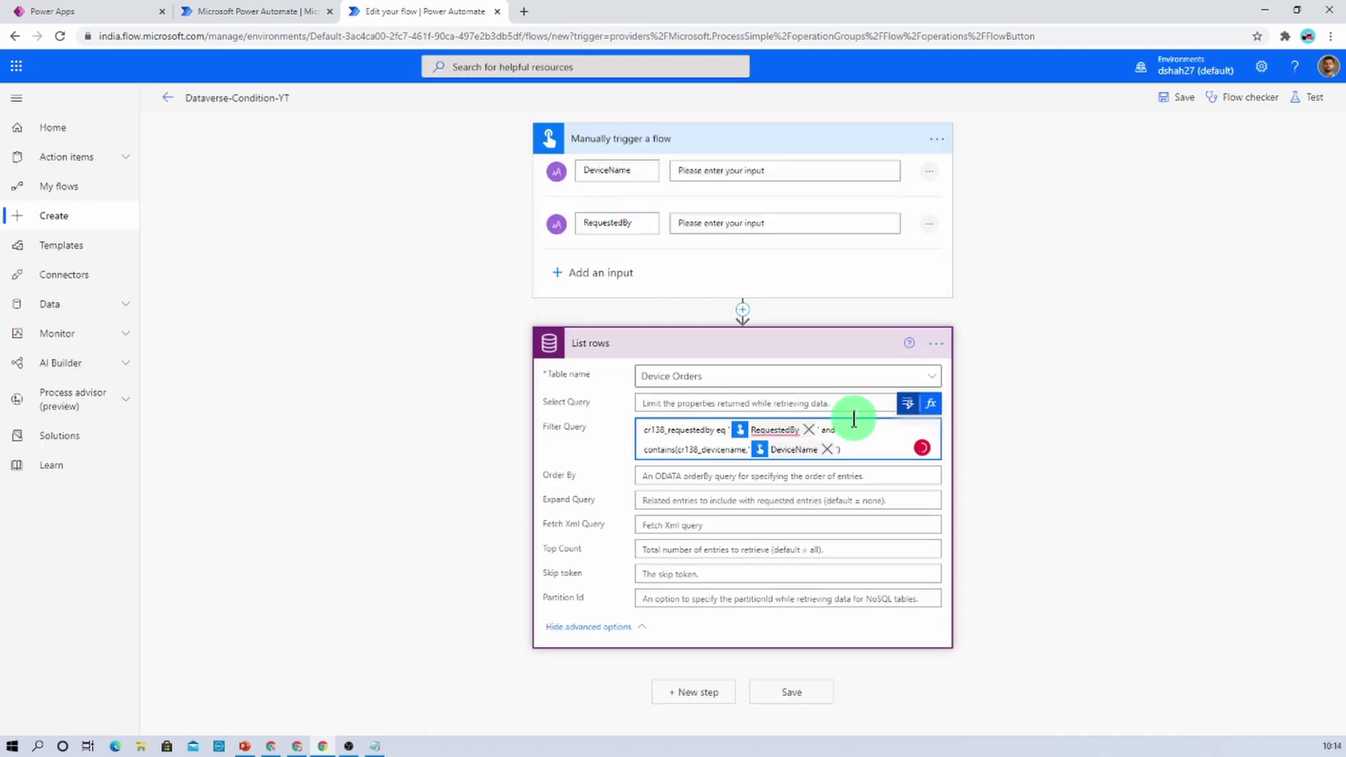
{"action": "left_click", "coordinate": [868, 448]}
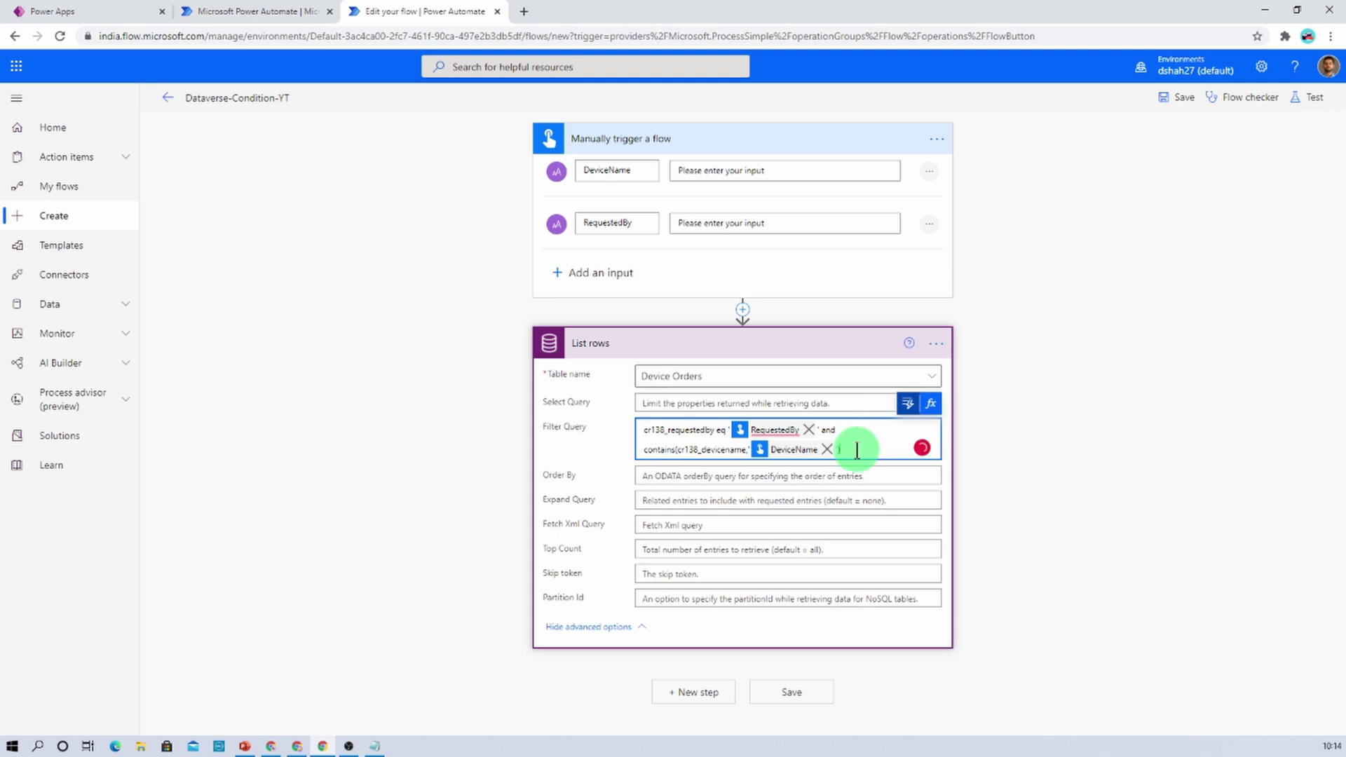
{"action": "left_click", "coordinate": [1060, 447]}
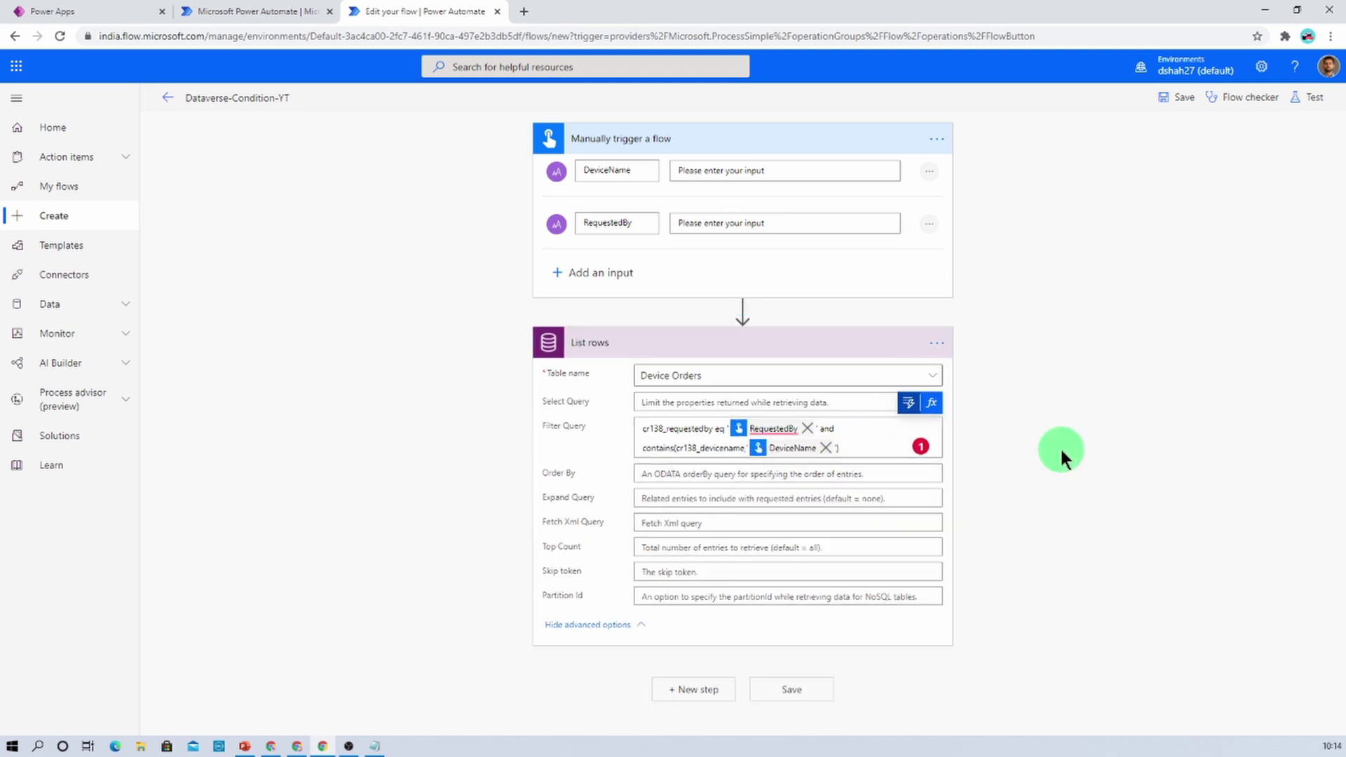
- Add an Apply to each action after List rows that loops over the value output of List rows
{"action": "left_click", "coordinate": [703, 693]}
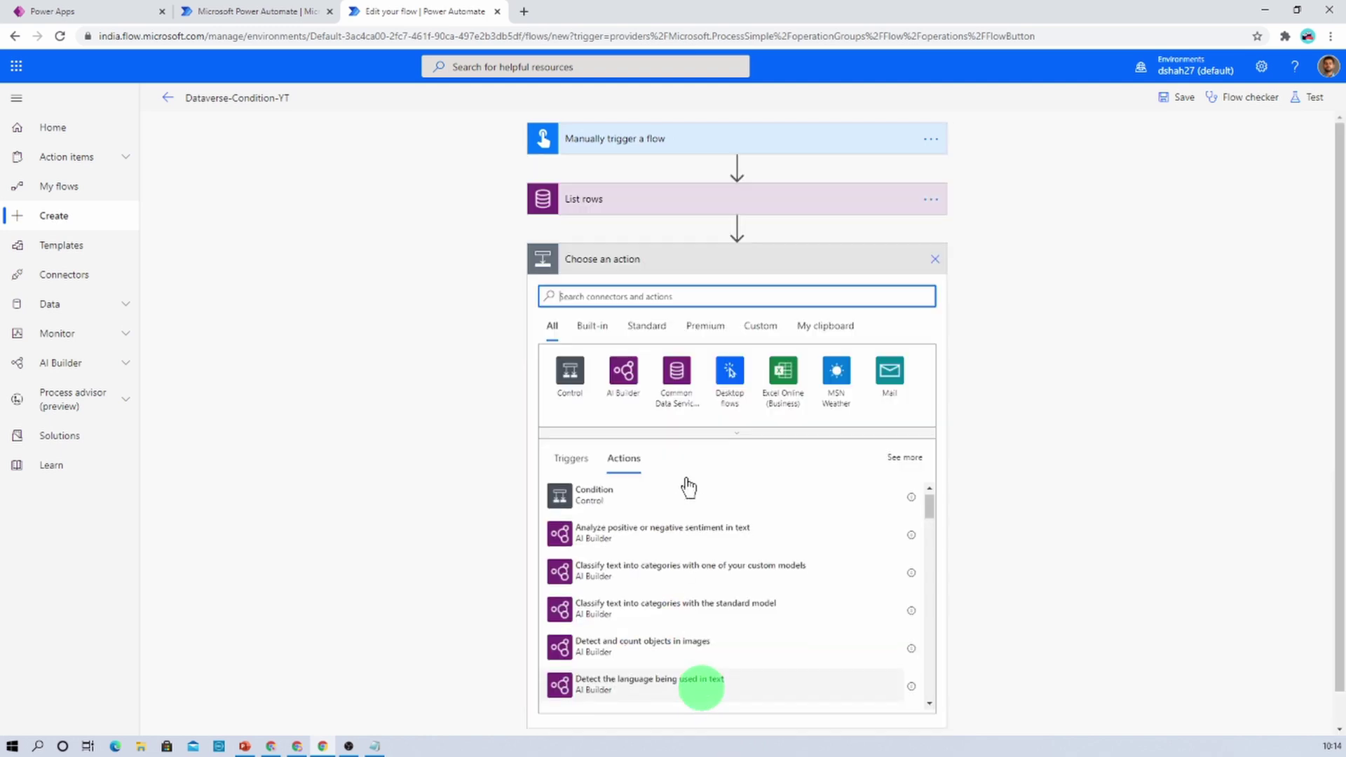
{"action": "left_click", "coordinate": [657, 288]}
{"action": "type", "text": "appl"}
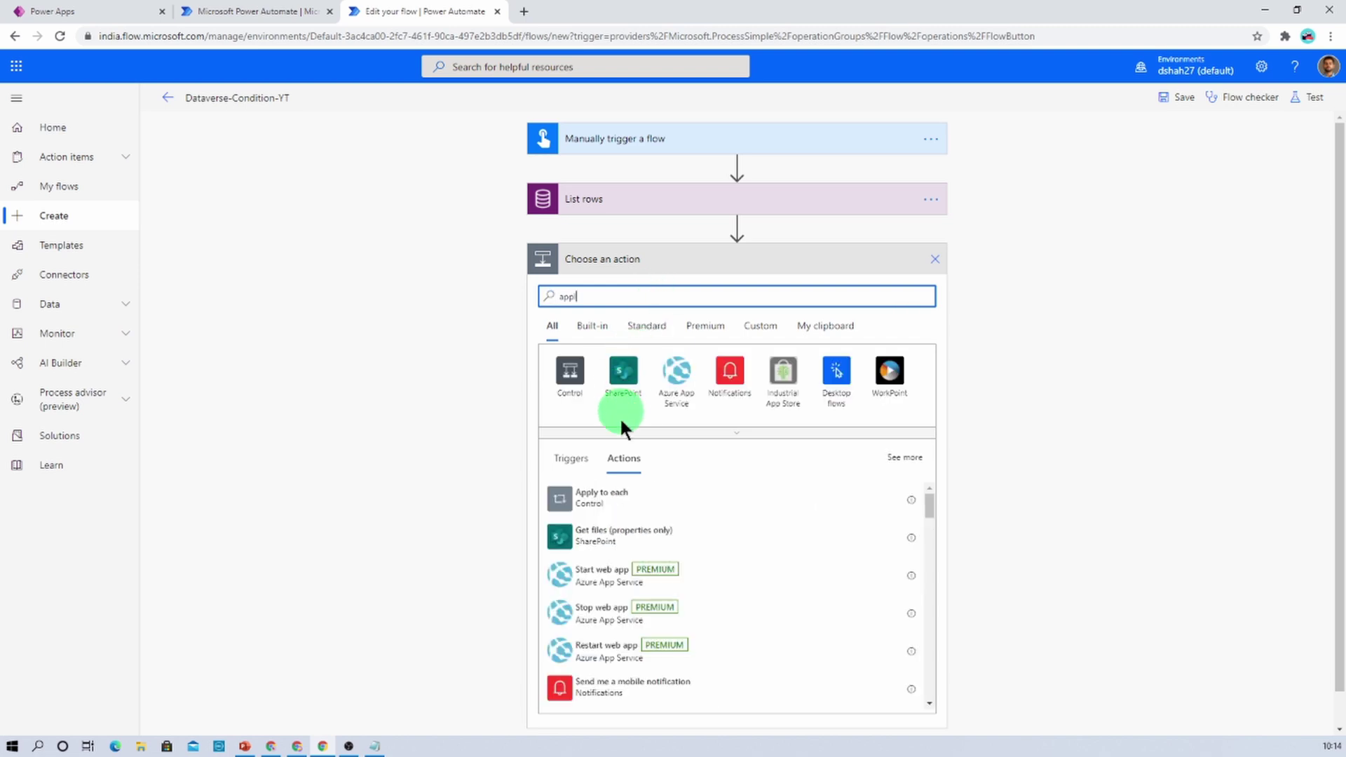
{"action": "left_click", "coordinate": [621, 495]}
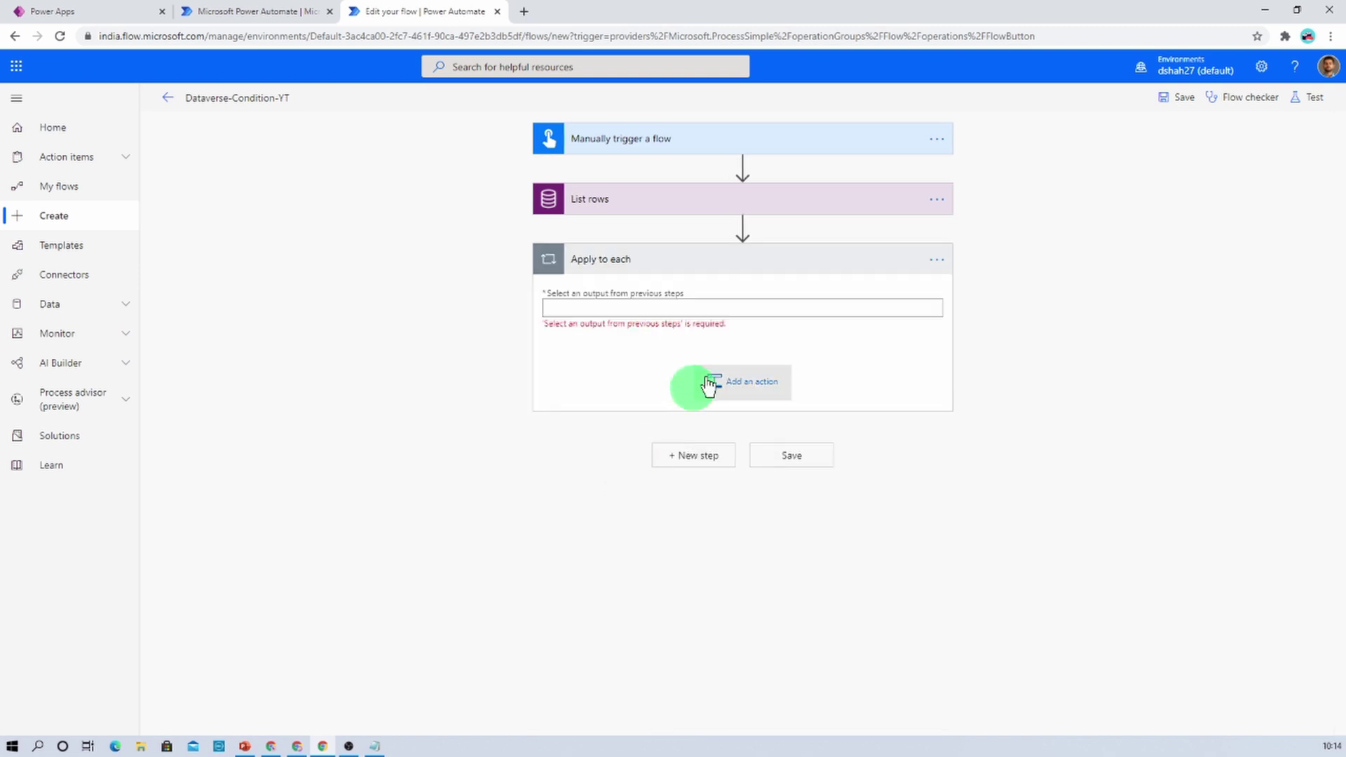
{"action": "left_click", "coordinate": [684, 305]}
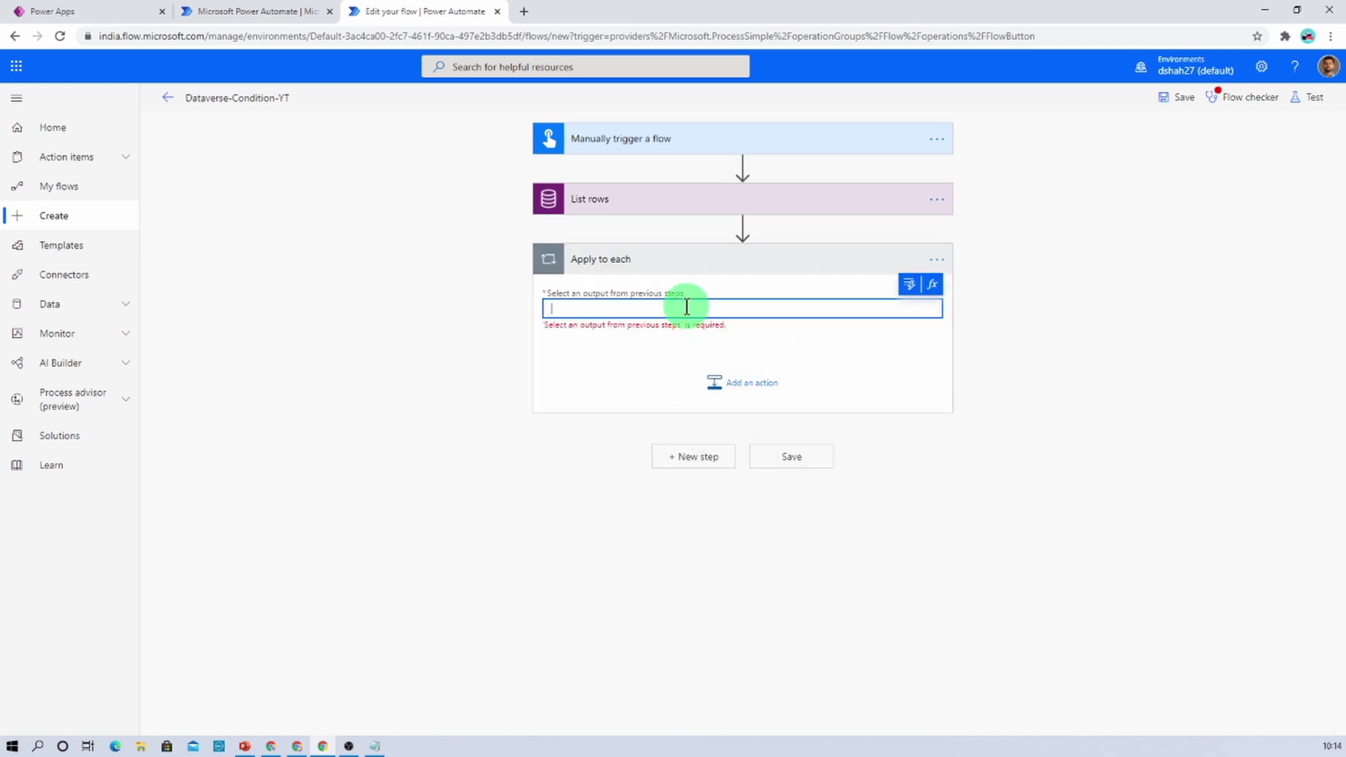
{"action": "left_click", "coordinate": [906, 284]}
{"action": "left_click", "coordinate": [623, 448]}
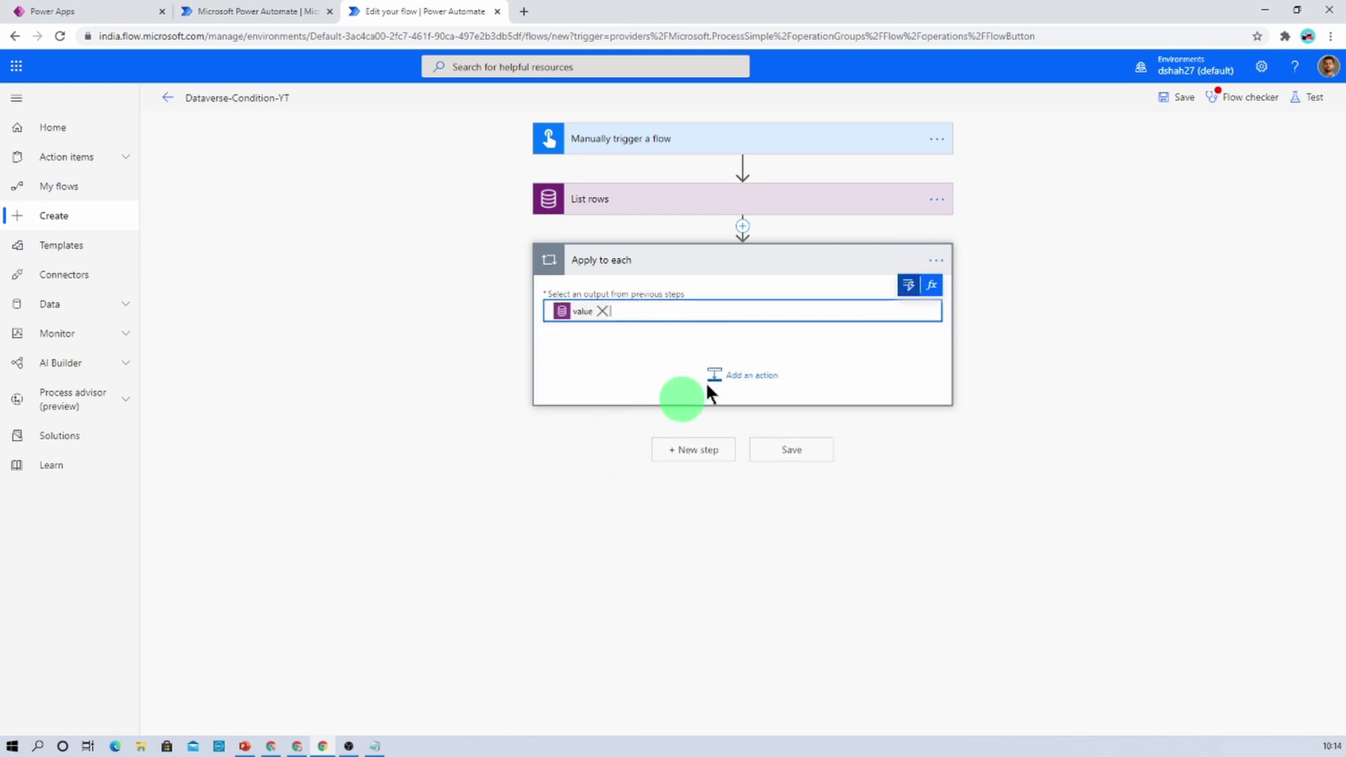
- Add a Compose action inside the Apply to each loop with the List rows body as its input
{"action": "left_click", "coordinate": [748, 375]}
{"action": "left_click", "coordinate": [673, 392]}
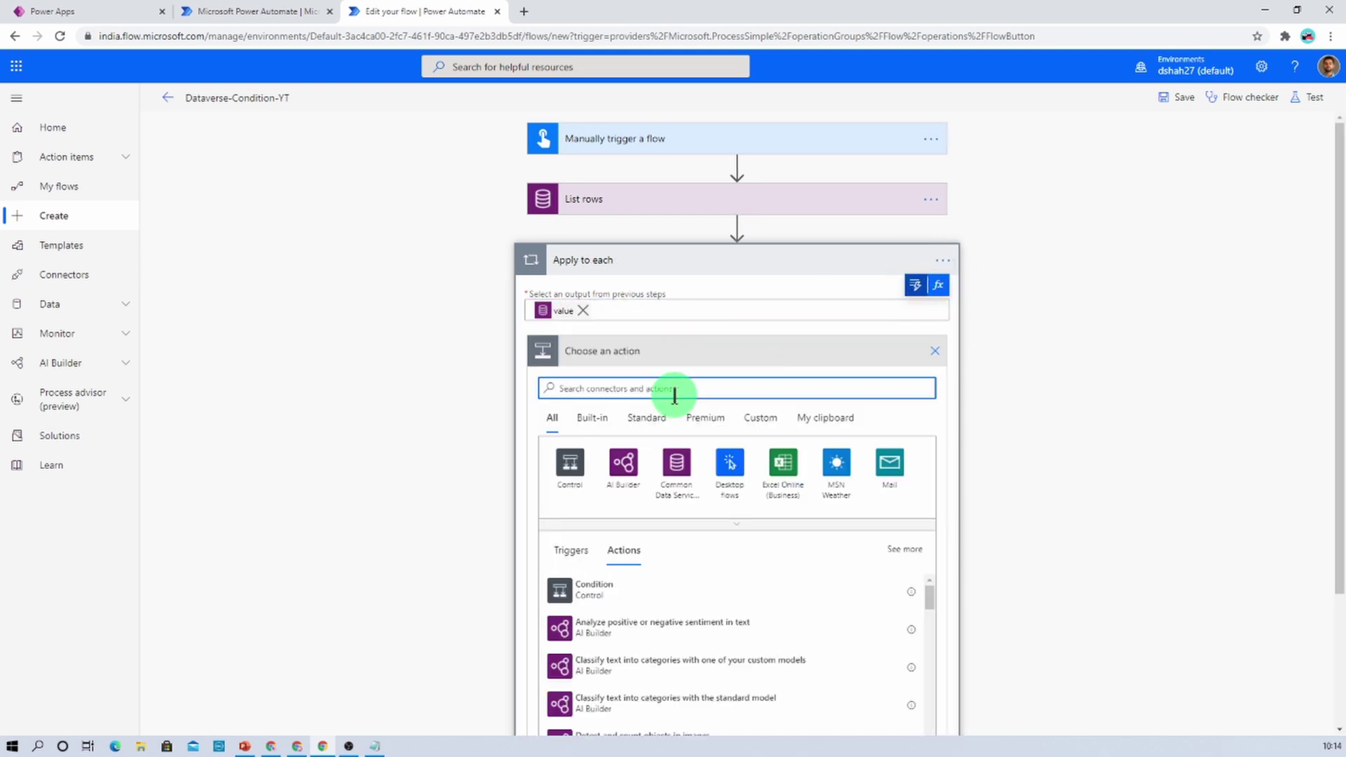
{"action": "type", "text": "compos"}
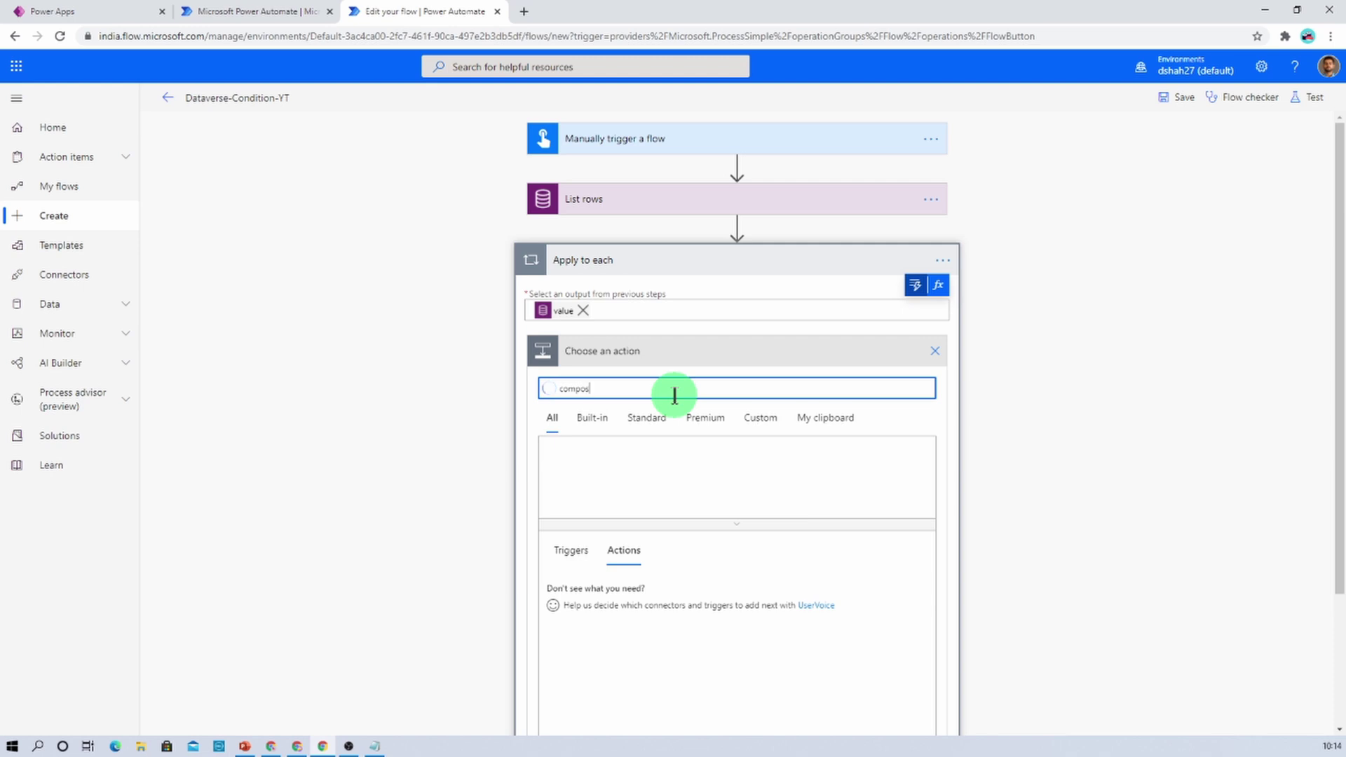
{"action": "left_click", "coordinate": [590, 592]}
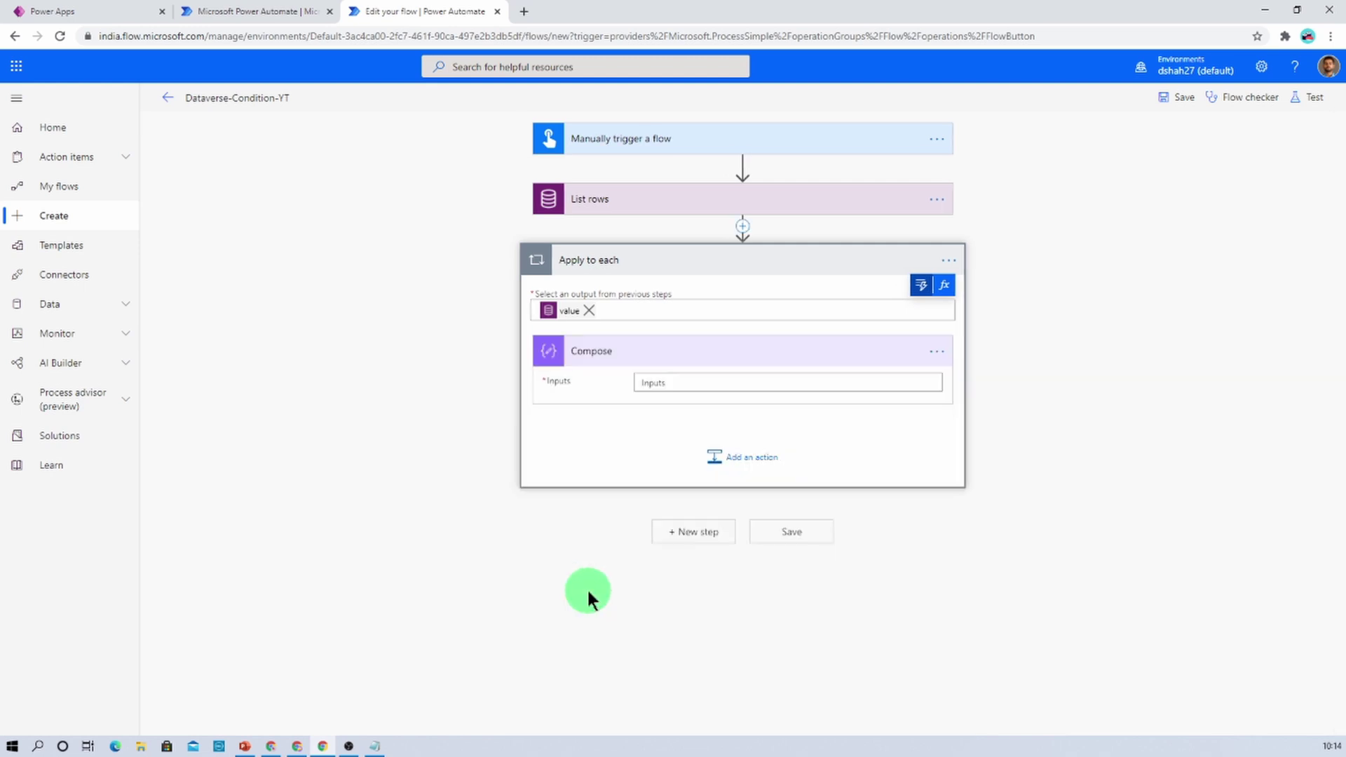
{"action": "left_click", "coordinate": [688, 380]}
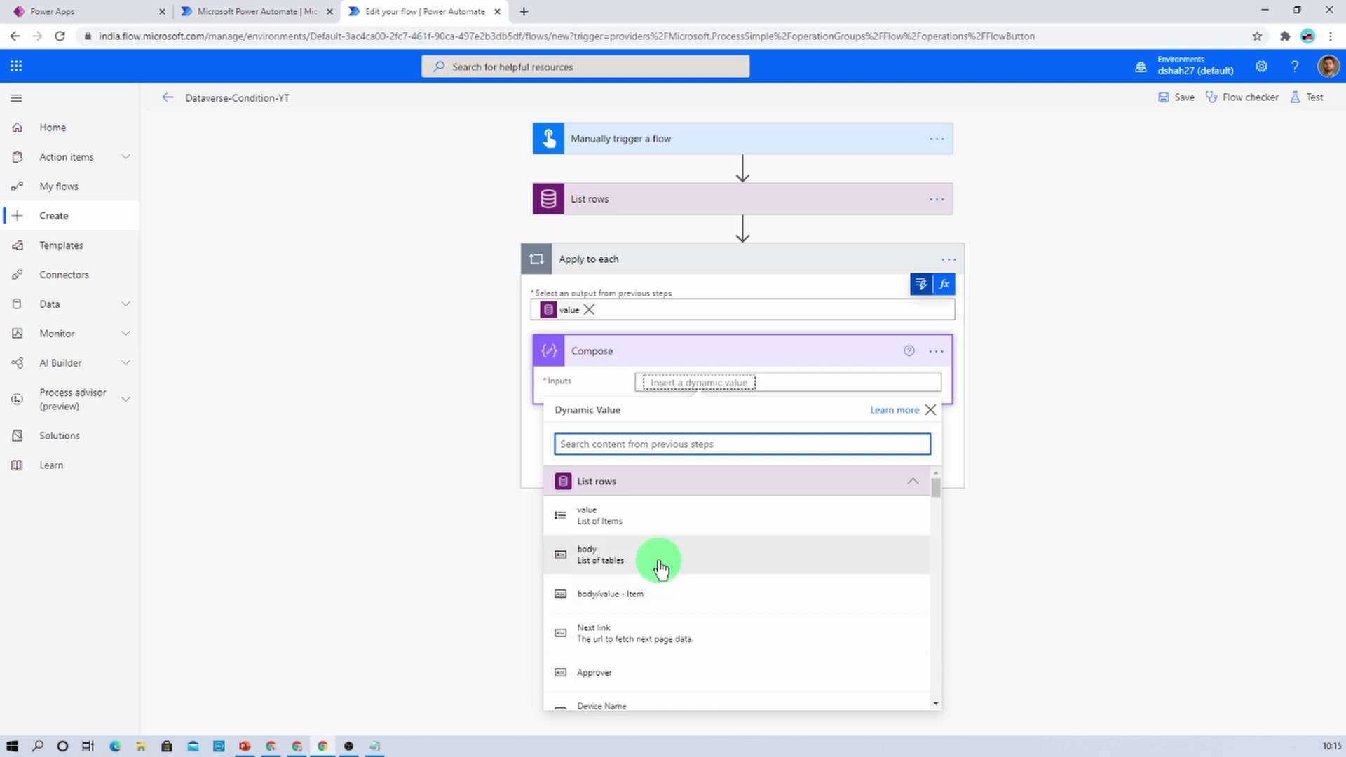
{"action": "left_click", "coordinate": [657, 557]}
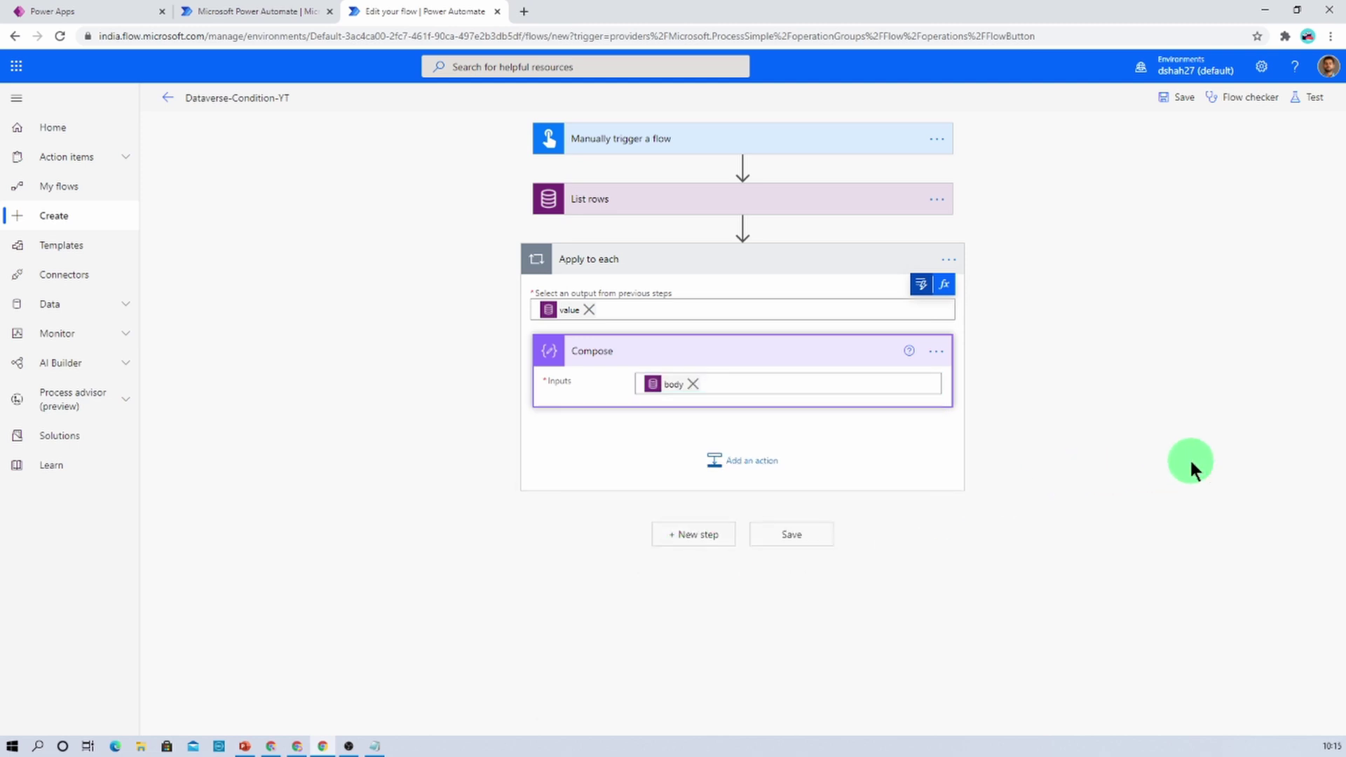
- Save the Dataverse-Condition-YT flow and start a manual test of it
{"action": "key", "text": "ctrl+plus"}
{"action": "key", "text": "ctrl+plus"}
{"action": "key", "text": "ctrl+plus"}
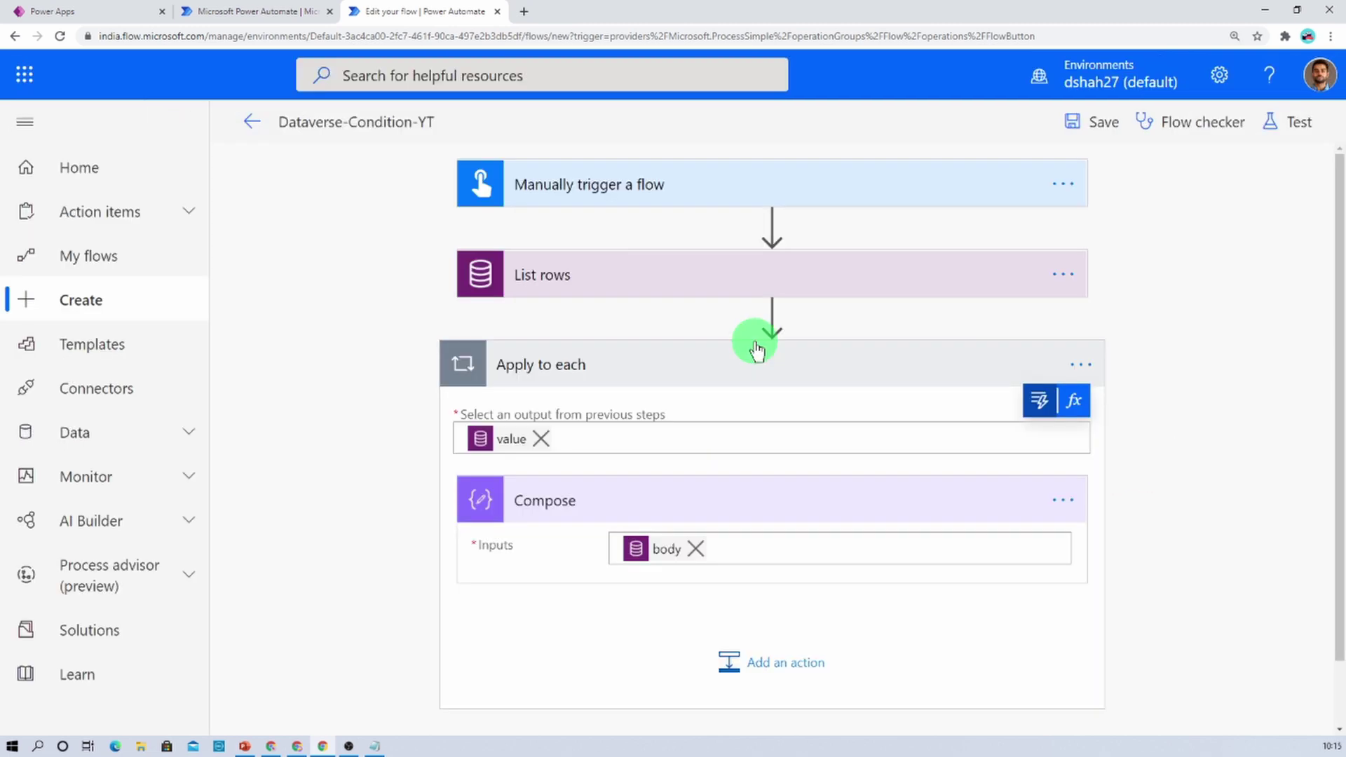
{"action": "left_click", "coordinate": [1292, 124]}
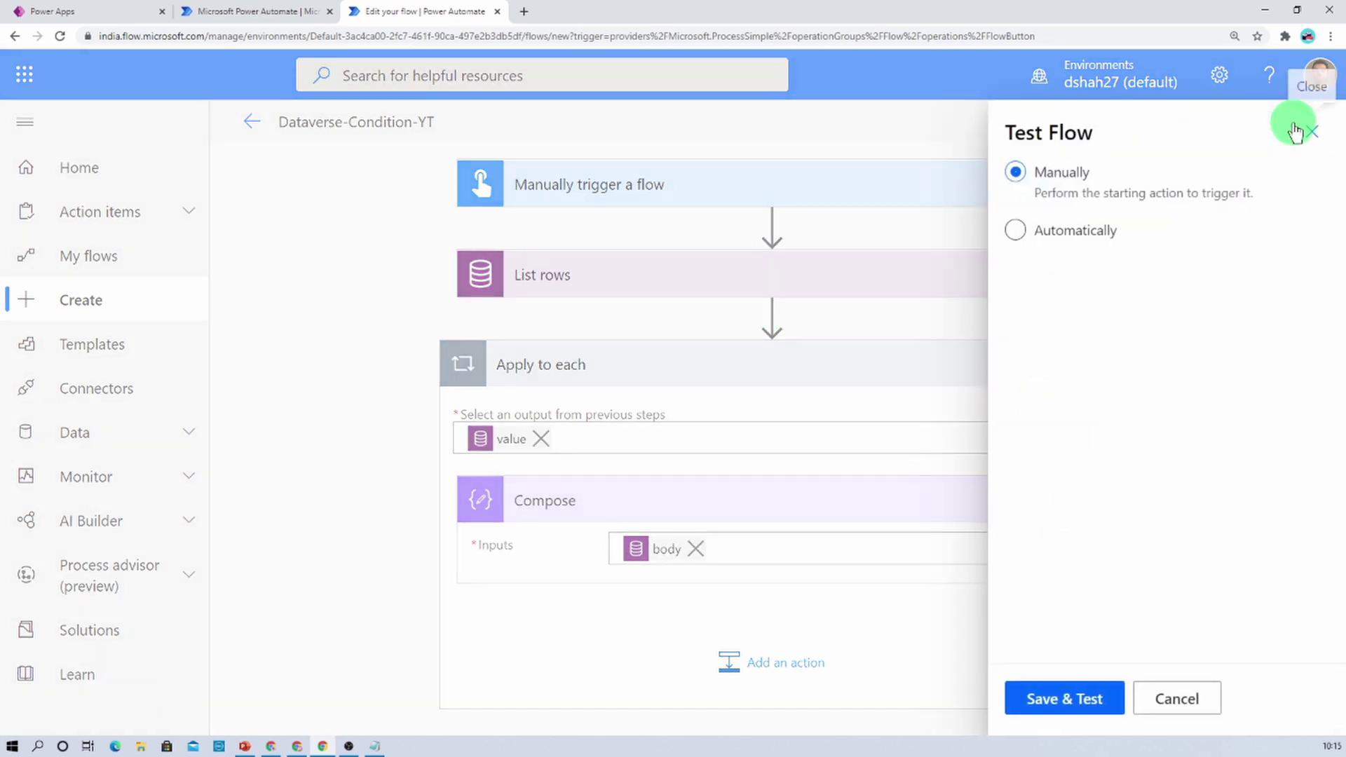
{"action": "left_click", "coordinate": [1066, 712]}
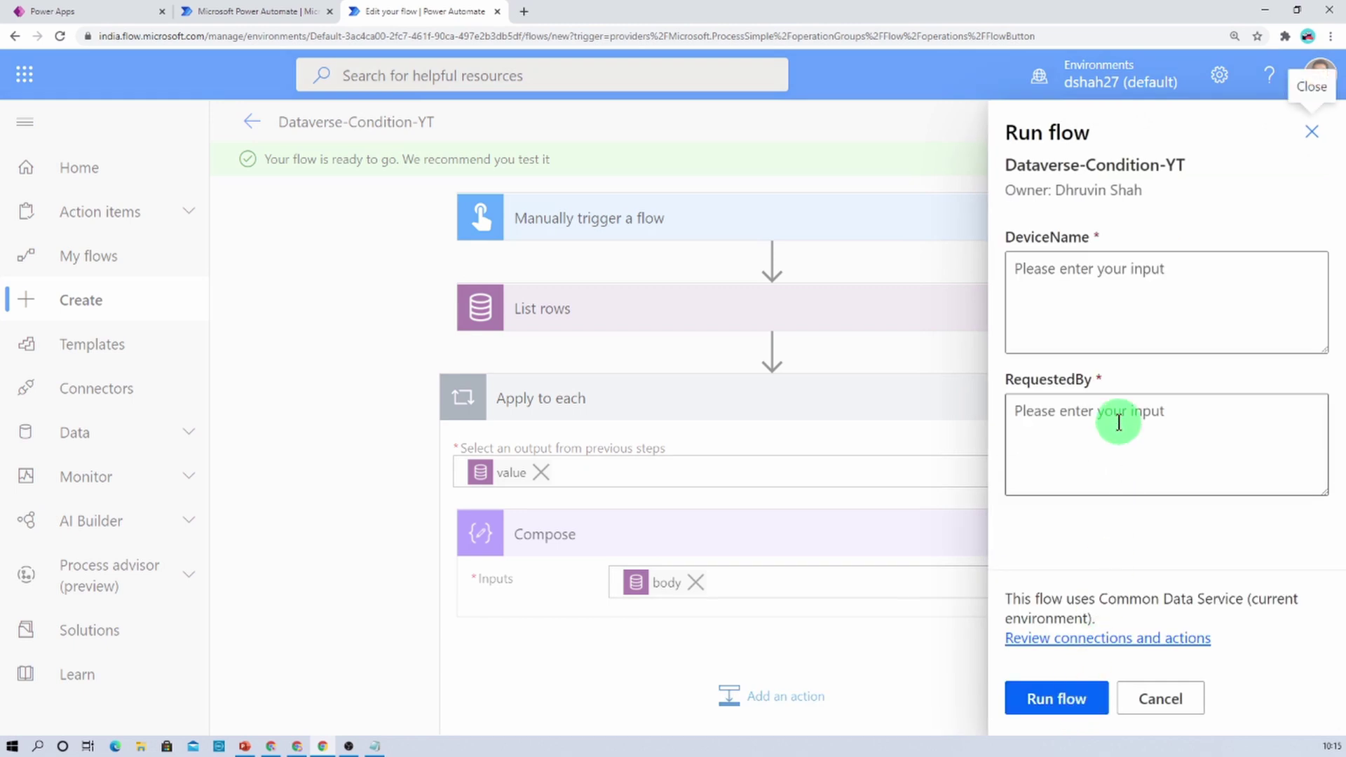
- Run the flow with microsoft as the DeviceName and the requester's e-mail address as the RequestedBy input
{"action": "left_click", "coordinate": [1117, 315]}
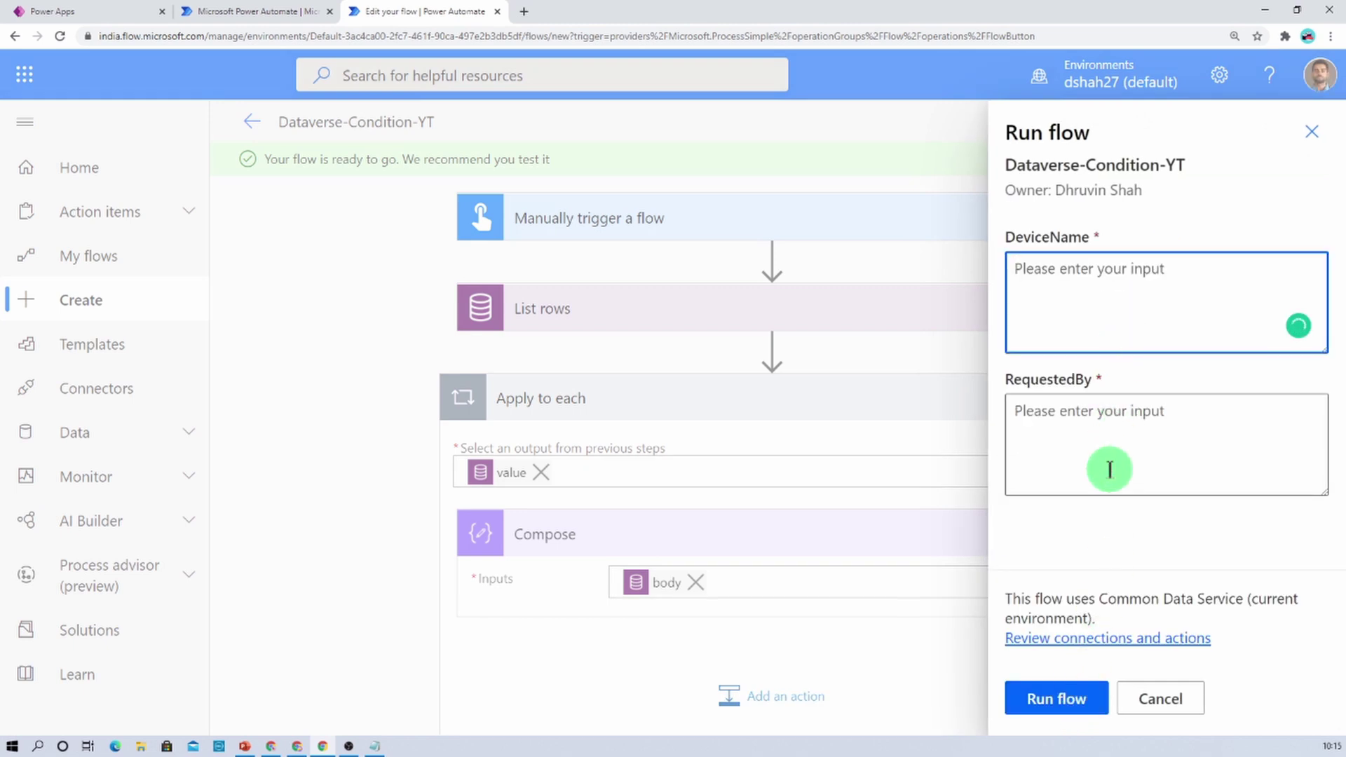
{"action": "type", "text": "mi"}
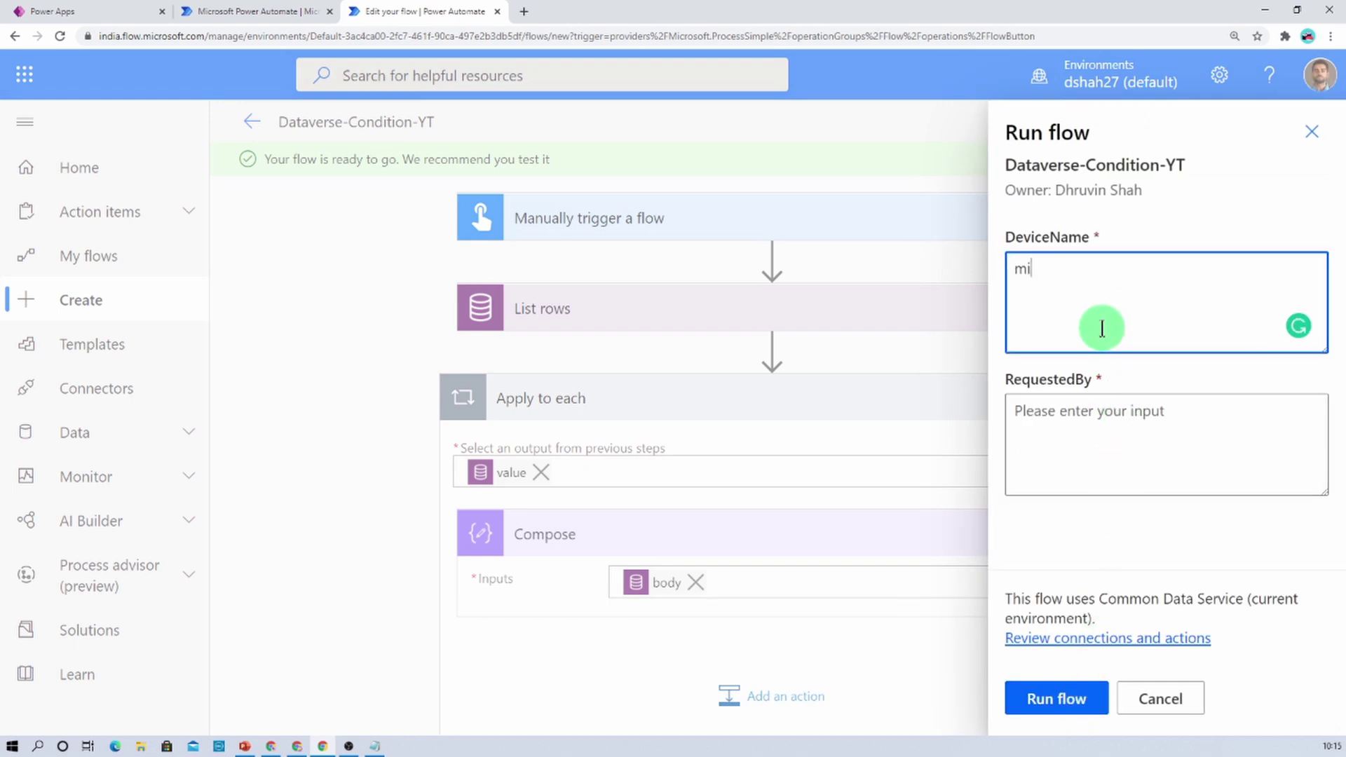
{"action": "type", "text": "crosoft"}
{"action": "left_click", "coordinate": [1089, 435]}
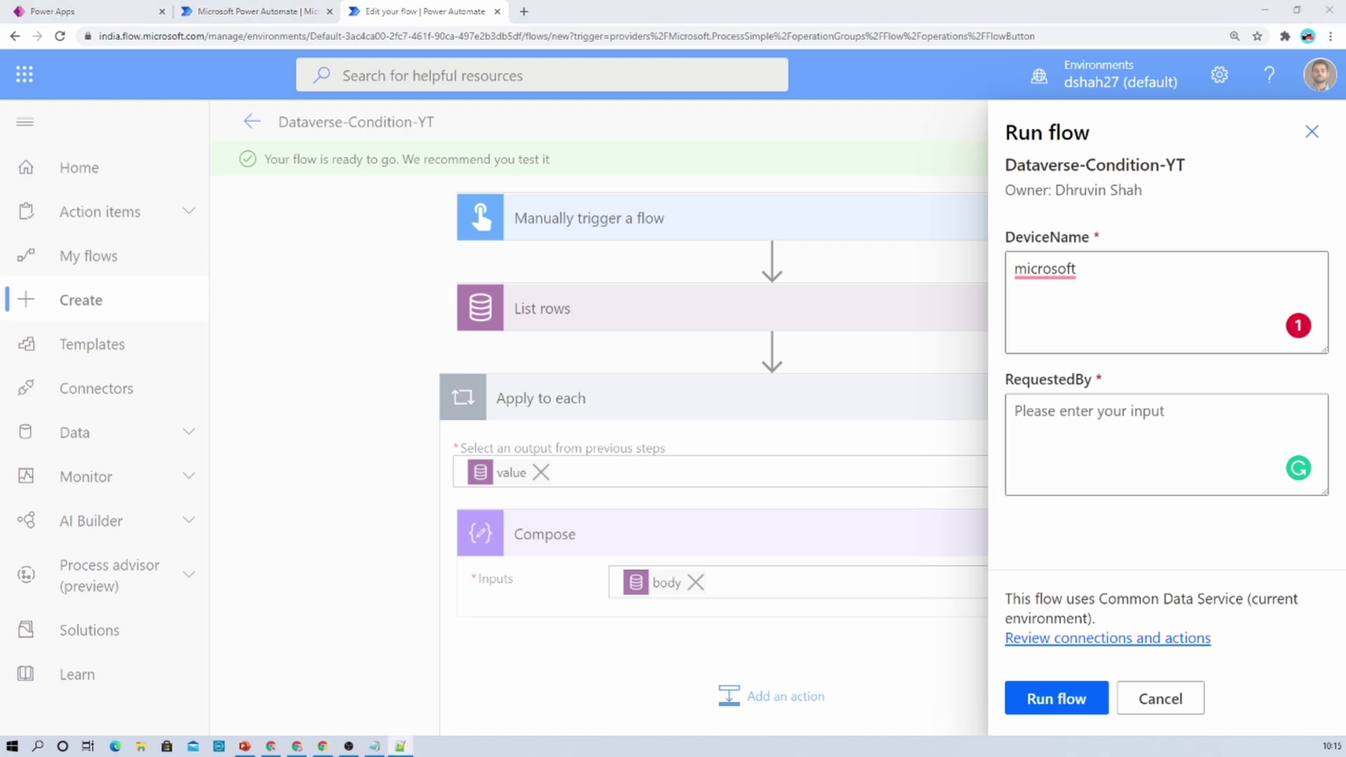
{"action": "left_click", "coordinate": [1101, 466]}
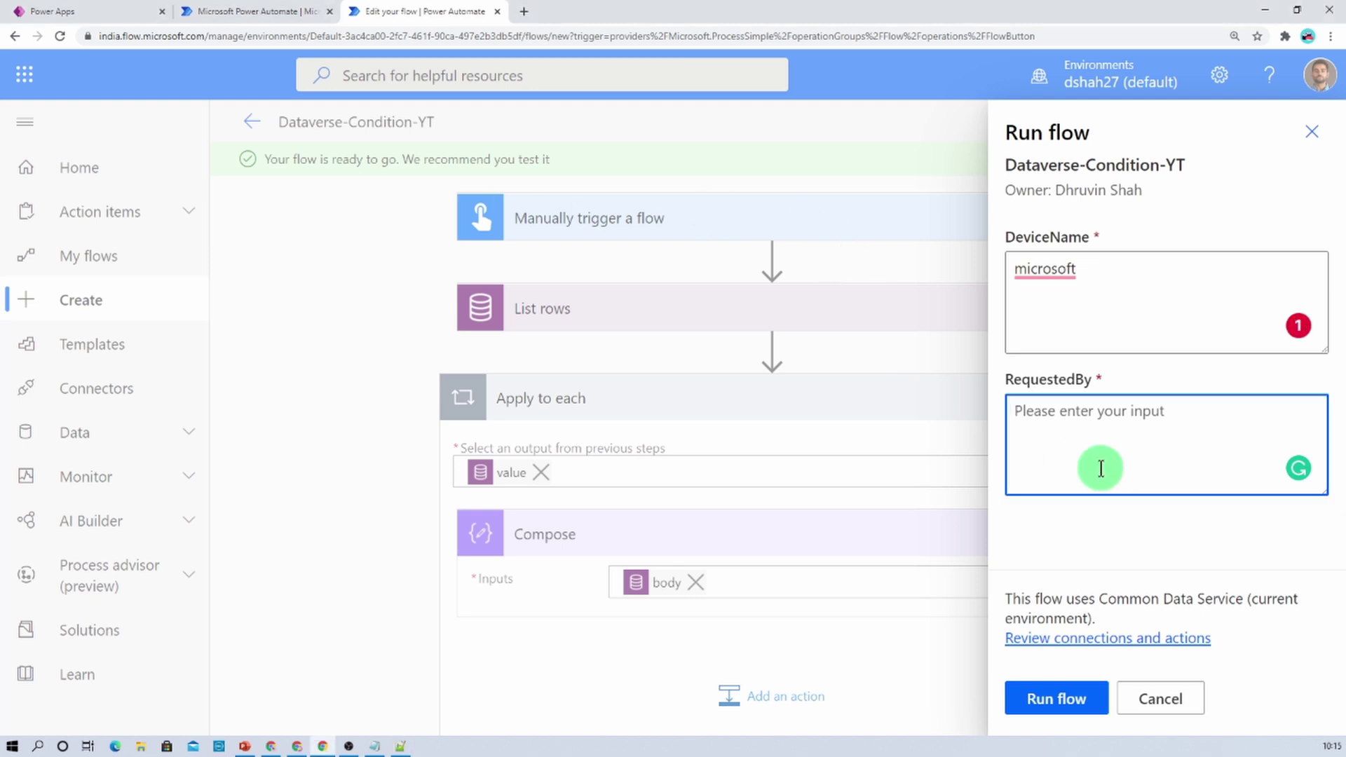
{"action": "key", "text": "ctrl+v"}
{"action": "left_click", "coordinate": [1054, 695]}
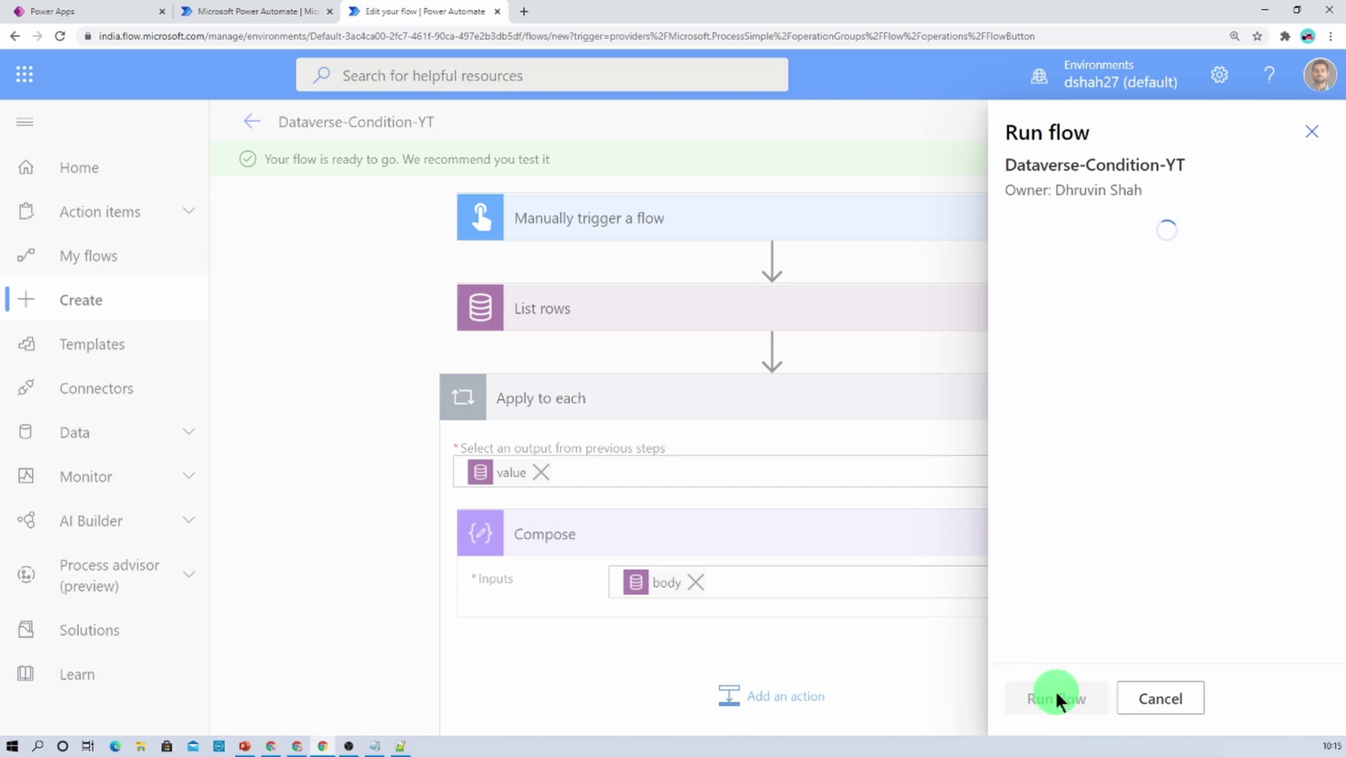
{"action": "left_click", "coordinate": [1056, 697]}
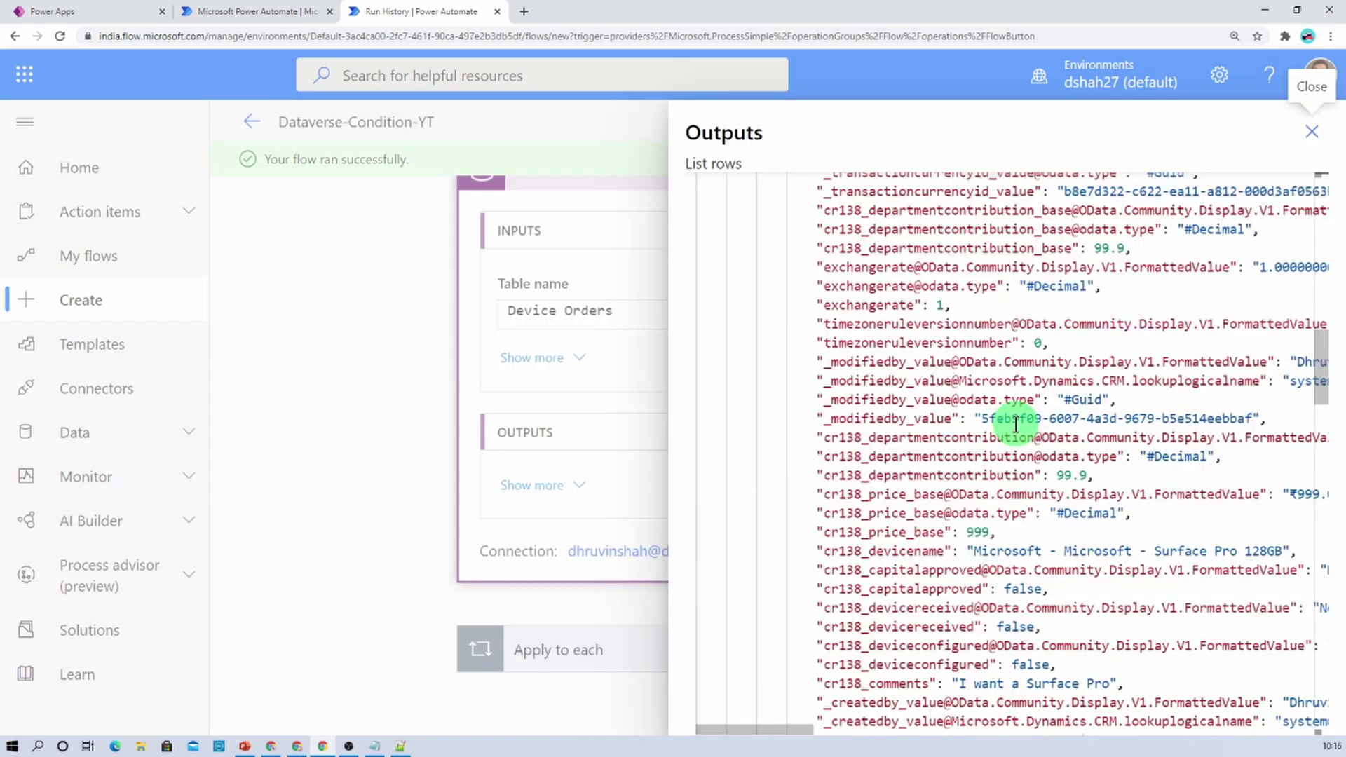
- Review the raw outputs of List rows and expand the Compose results inside the Apply to each loop
{"action": "scroll", "coordinate": [1015, 424], "scroll_direction": "up", "scroll_amount": 15}
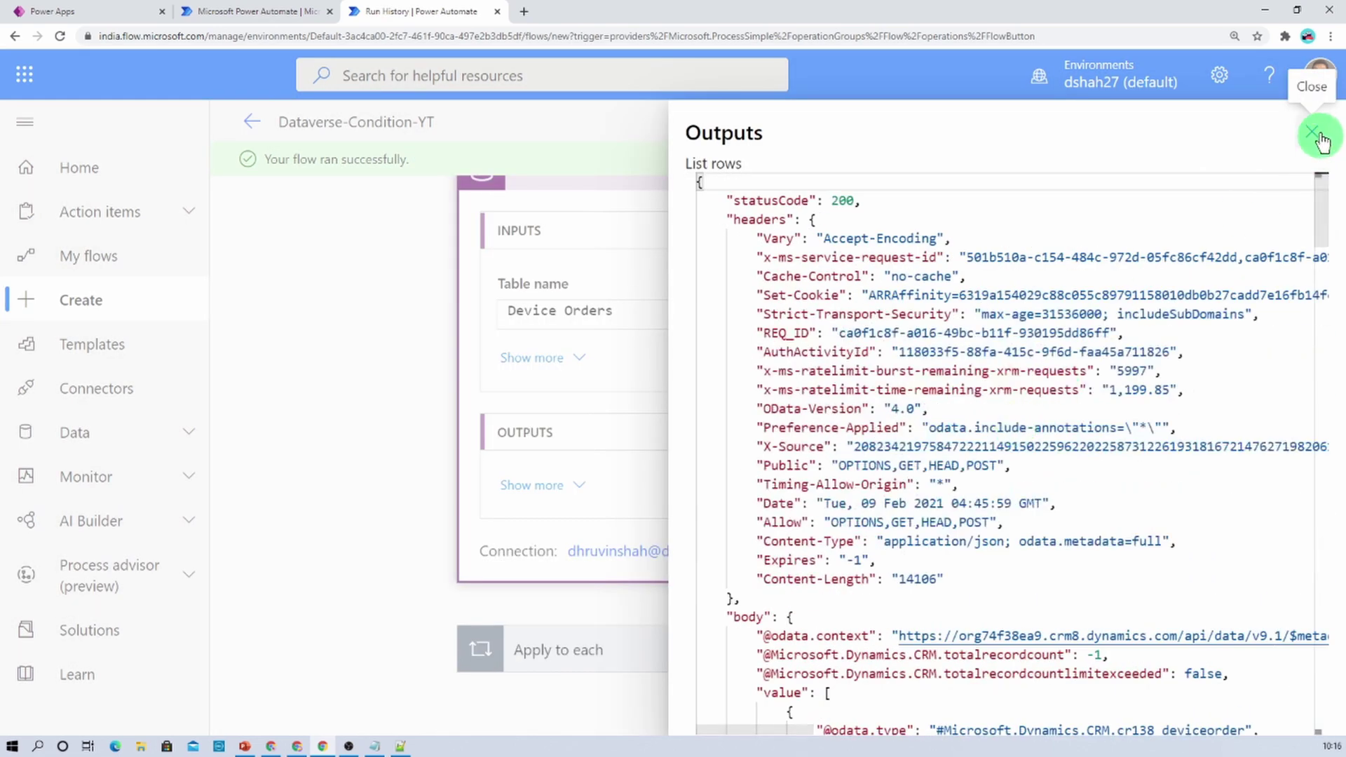
{"action": "left_click", "coordinate": [1311, 132]}
{"action": "left_click", "coordinate": [760, 640]}
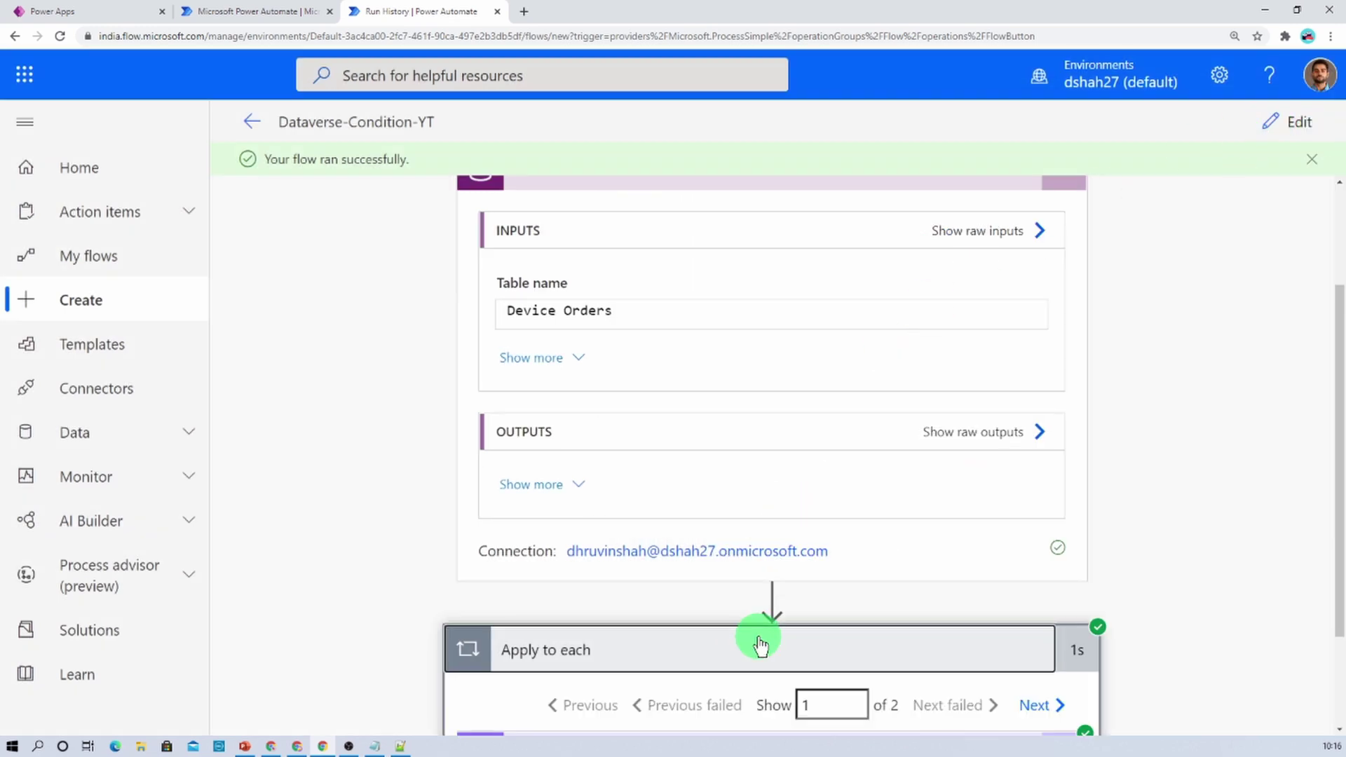
{"action": "scroll", "coordinate": [760, 642], "scroll_direction": "down", "scroll_amount": 2}
{"action": "left_click", "coordinate": [706, 624]}
{"action": "scroll", "coordinate": [708, 620], "scroll_direction": "down", "scroll_amount": 5}
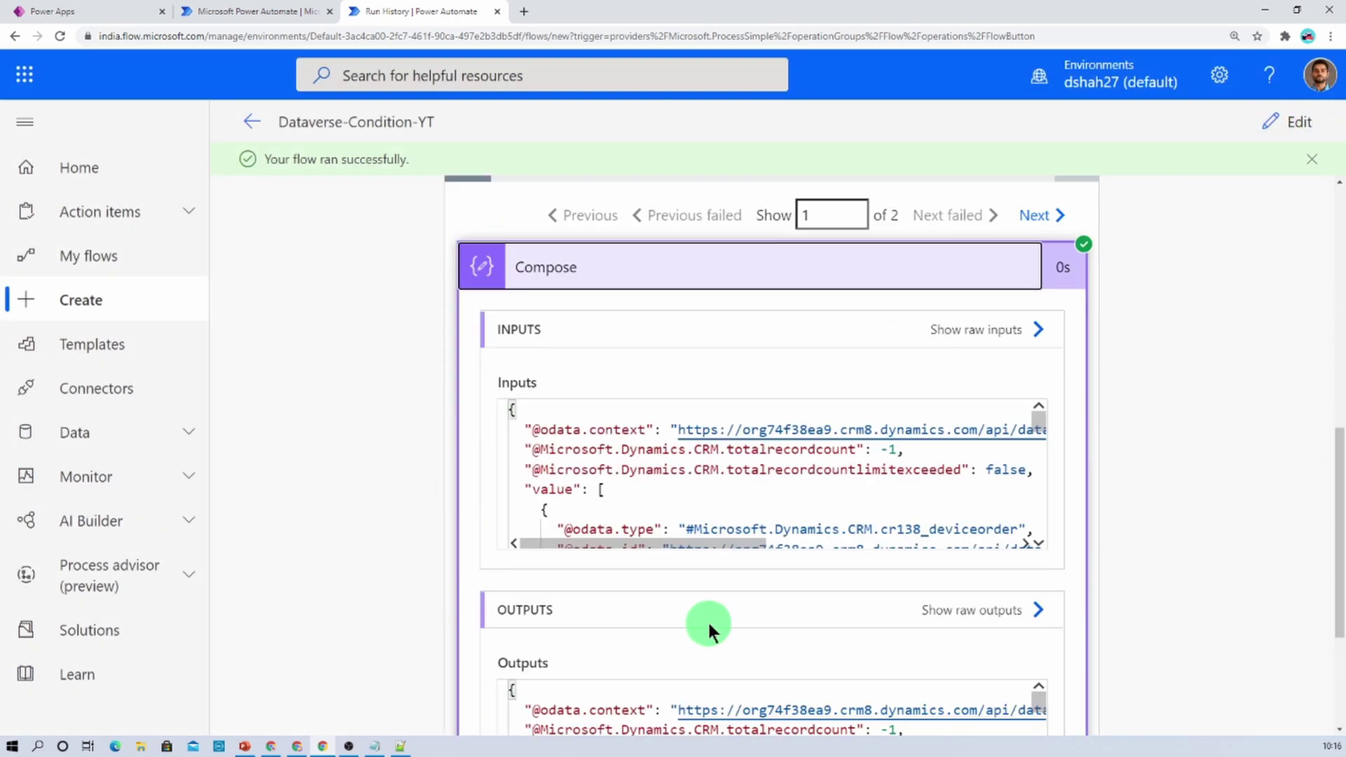
{"action": "scroll", "coordinate": [869, 384], "scroll_direction": "up", "scroll_amount": 1}
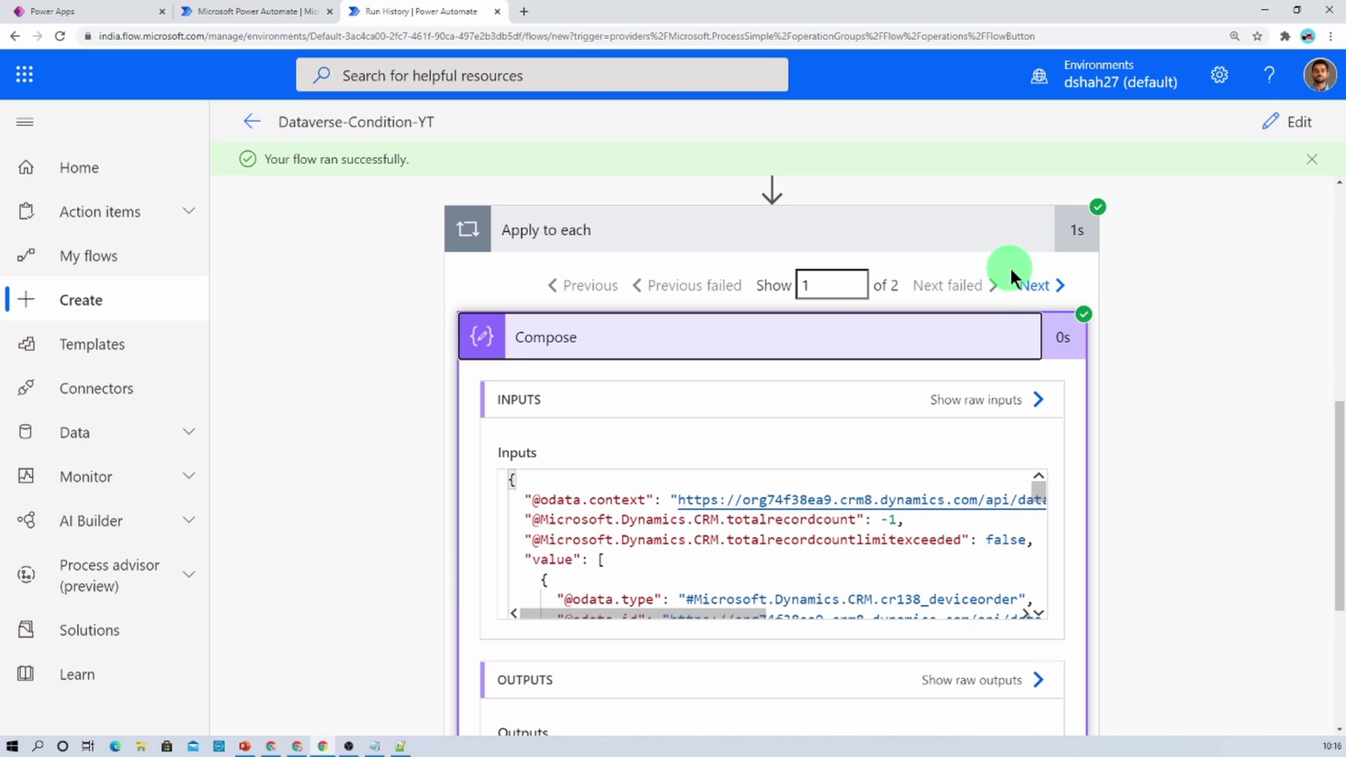
- Examine the Compose inputs of the second Apply to each iteration
{"action": "left_click", "coordinate": [1057, 290]}
{"action": "scroll", "coordinate": [845, 551], "scroll_direction": "down", "scroll_amount": 5}
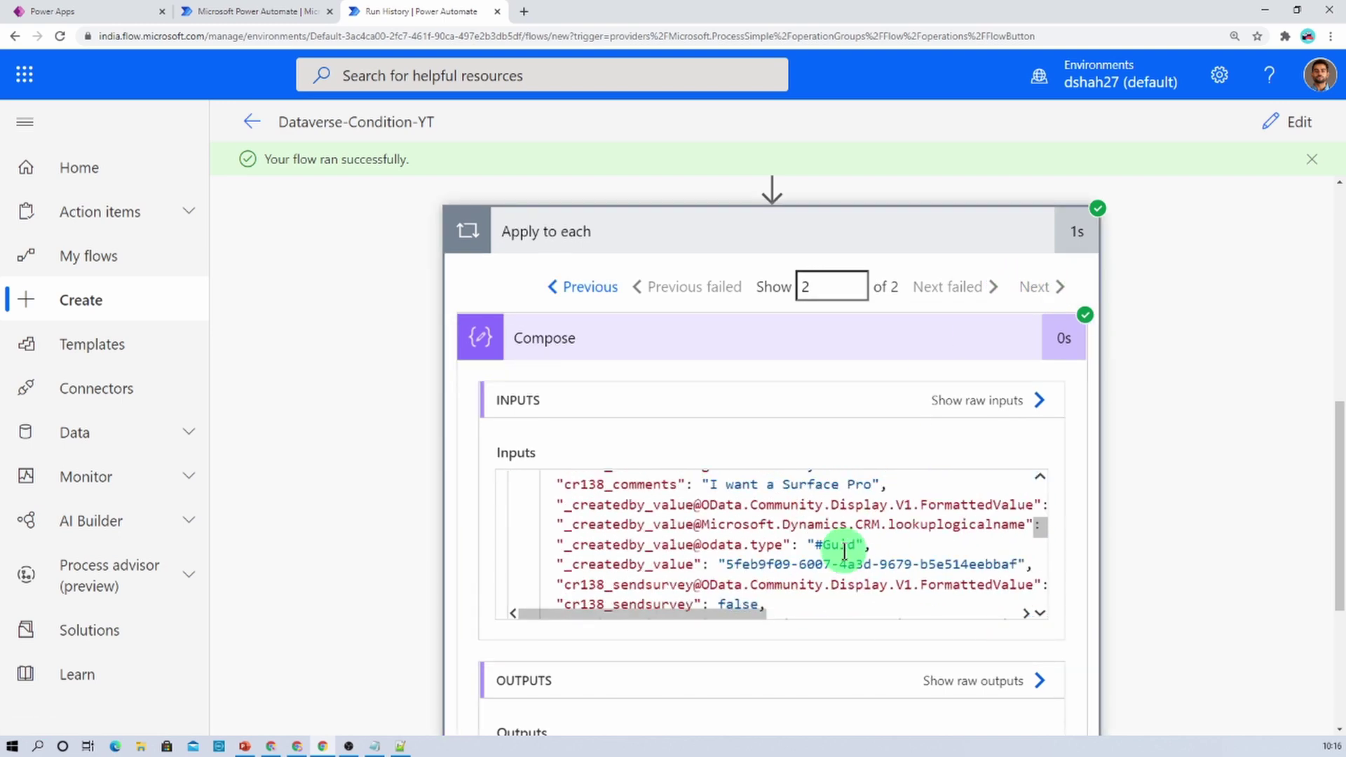
{"action": "scroll", "coordinate": [845, 551], "scroll_direction": "up", "scroll_amount": 5}
{"action": "scroll", "coordinate": [1213, 435], "scroll_direction": "up", "scroll_amount": 9}
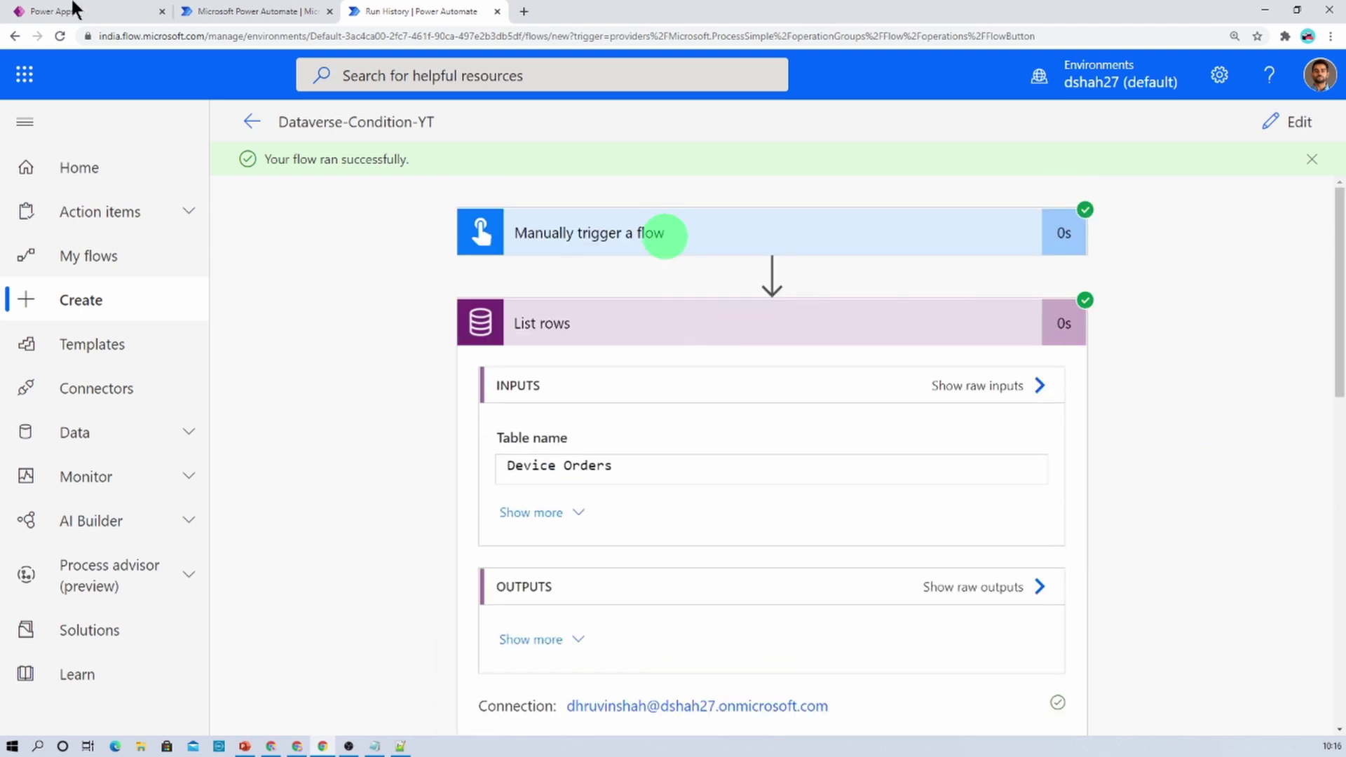
- Switch to the Device Order table data in Power Apps and check its Device Name and Requested By columns
{"action": "left_click", "coordinate": [95, 11]}
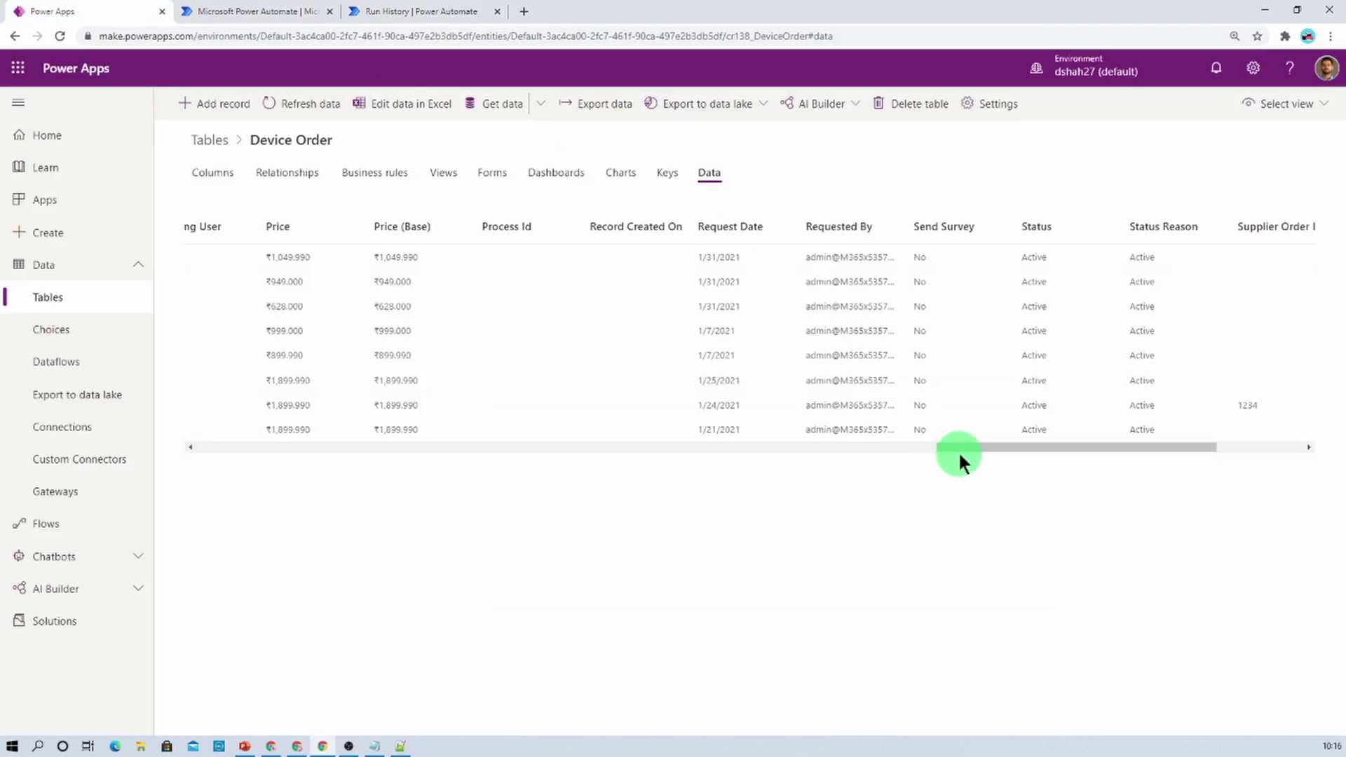
{"action": "left_click_drag", "start_coordinate": [963, 449], "coordinate": [192, 445]}
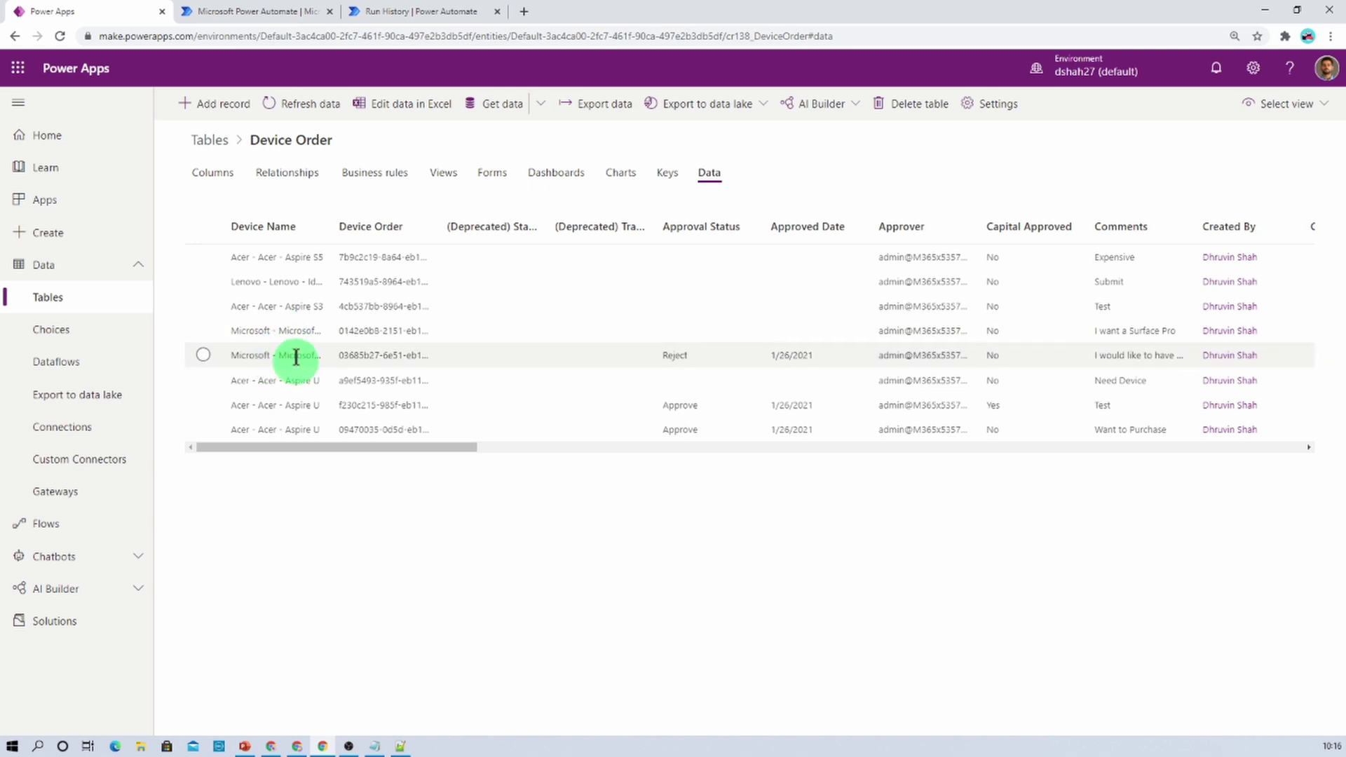
{"action": "left_click_drag", "start_coordinate": [448, 448], "coordinate": [1274, 448]}
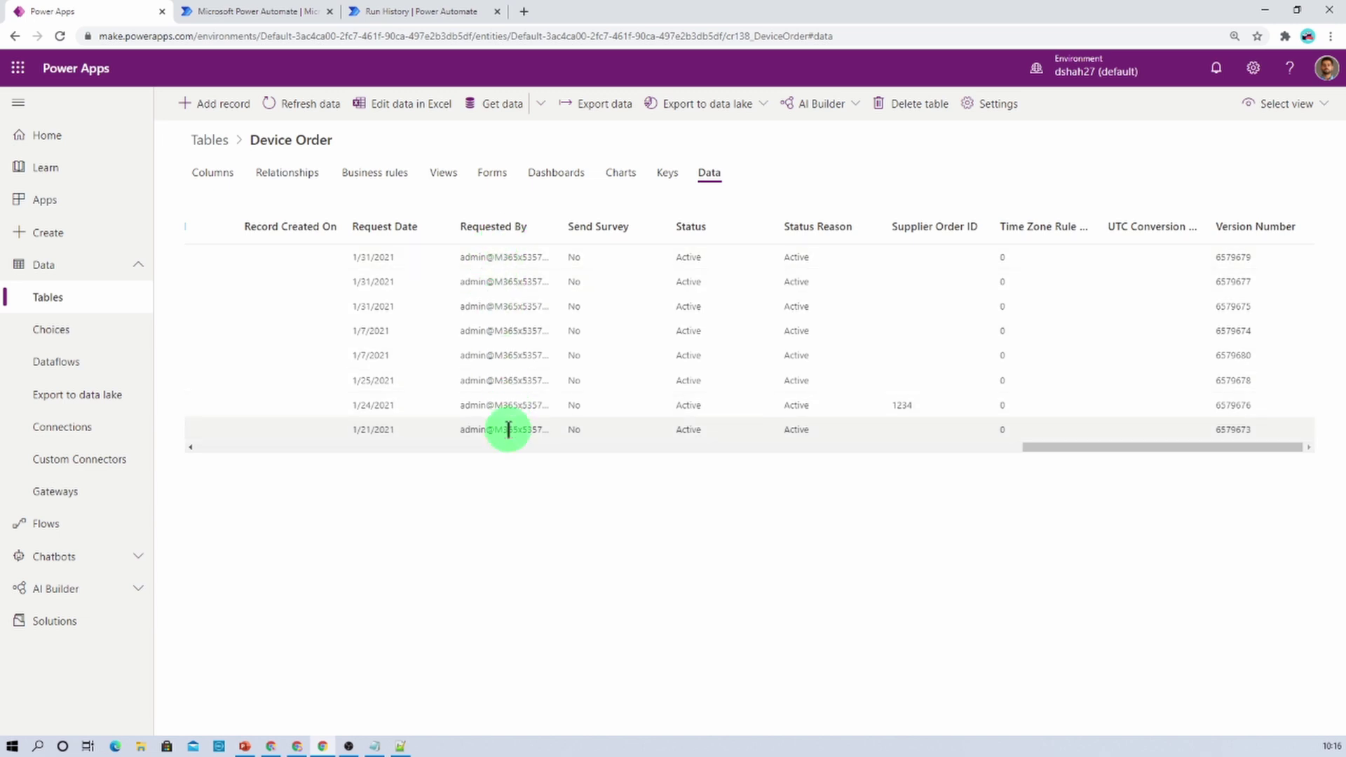
- Return to the flow in Power Automate, reopen it for editing and expand List rows to review its filter query
{"action": "left_click", "coordinate": [441, 11]}
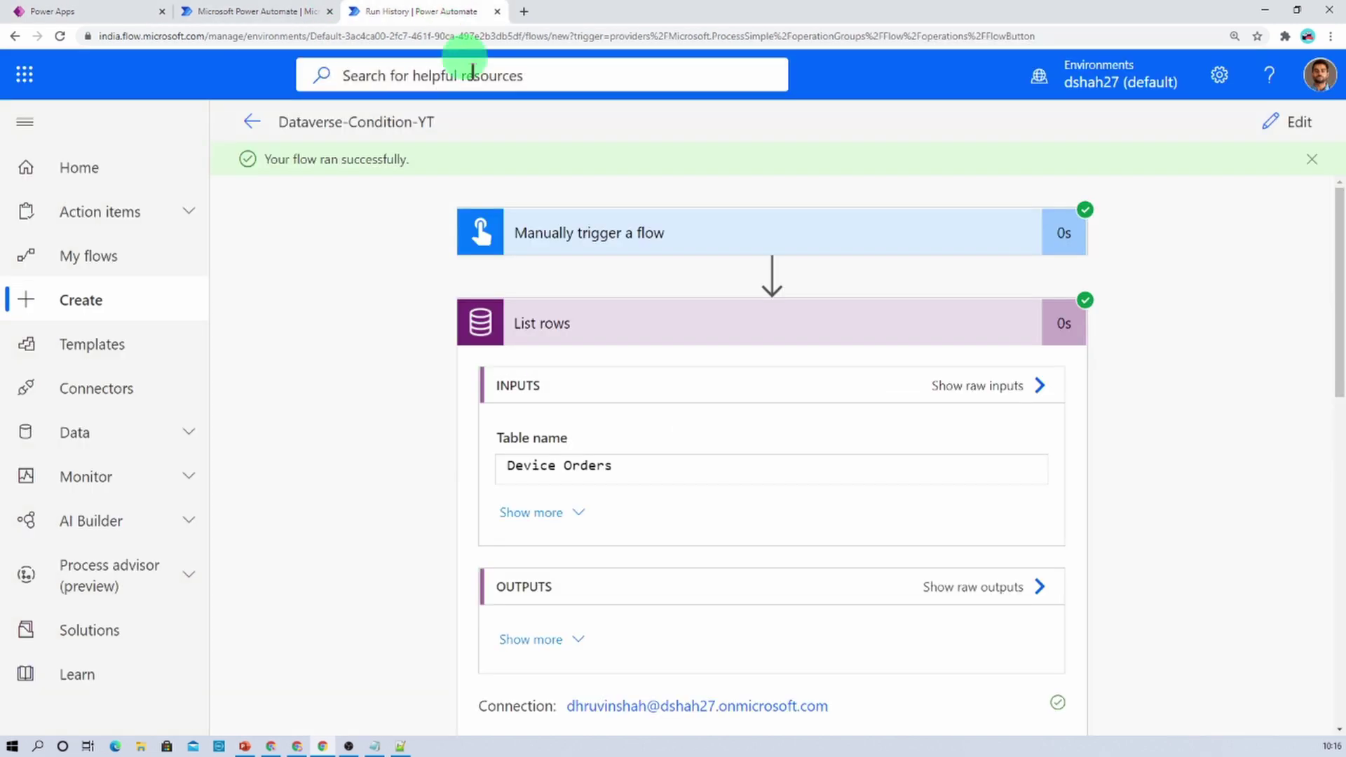
{"action": "left_click", "coordinate": [1293, 123]}
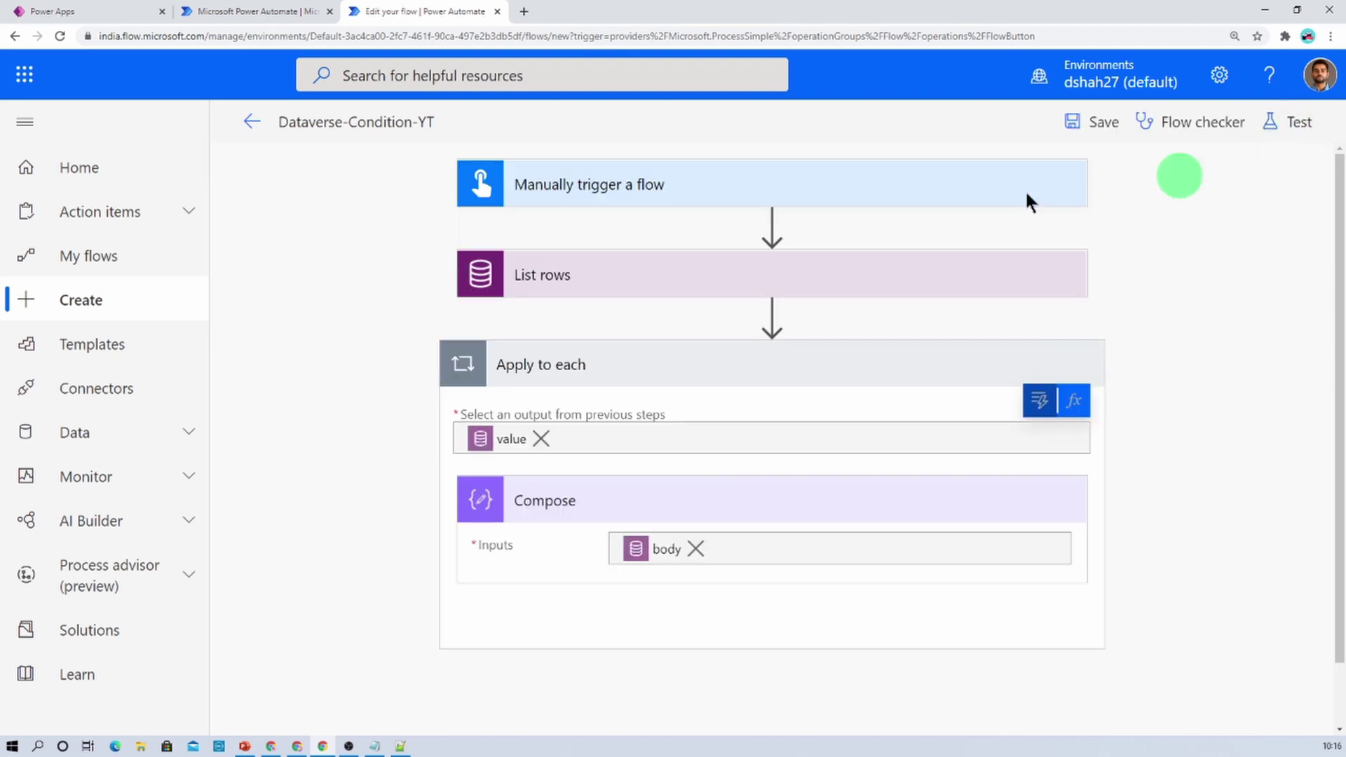
{"action": "left_click", "coordinate": [685, 279]}
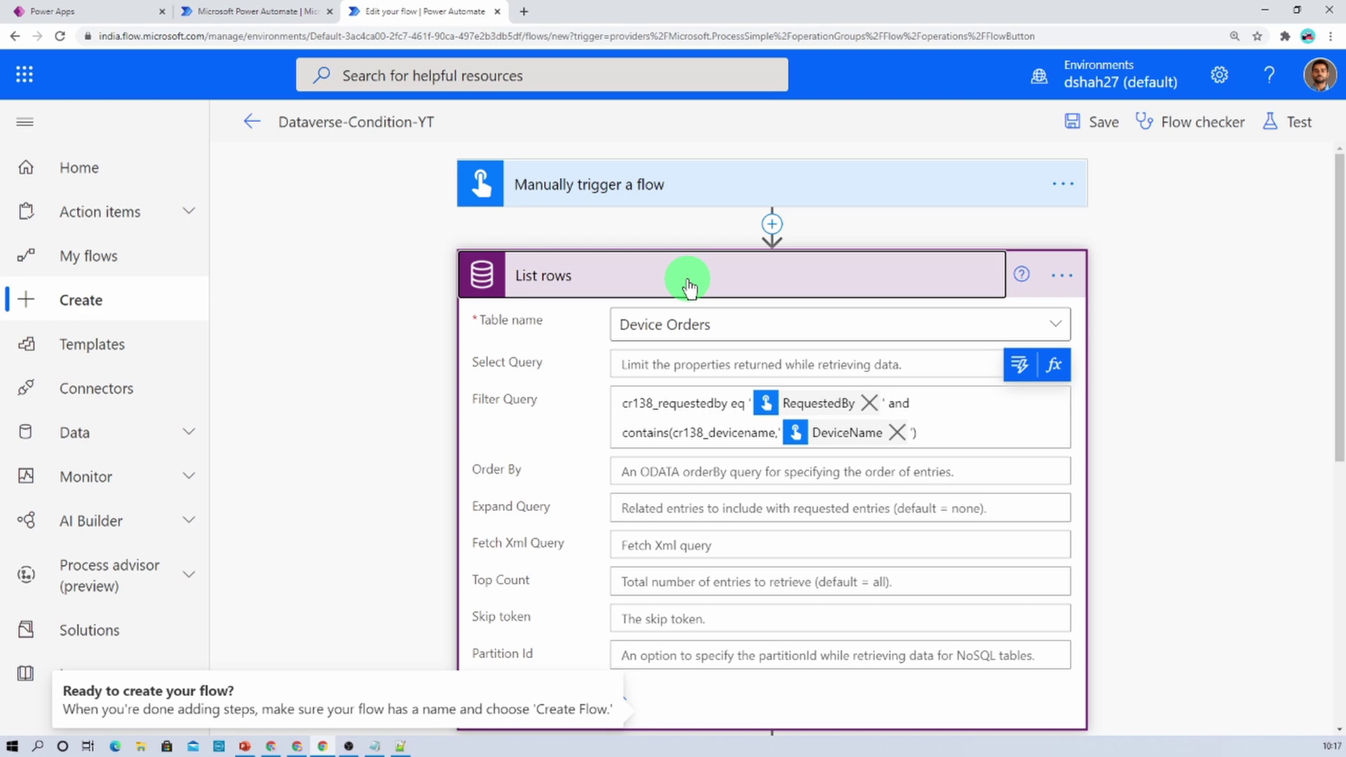
- Switch to the YouTube channel page, view its linked Power Platform Show podcast on Anchor and return to the channel
{"action": "left_click", "coordinate": [1310, 36]}
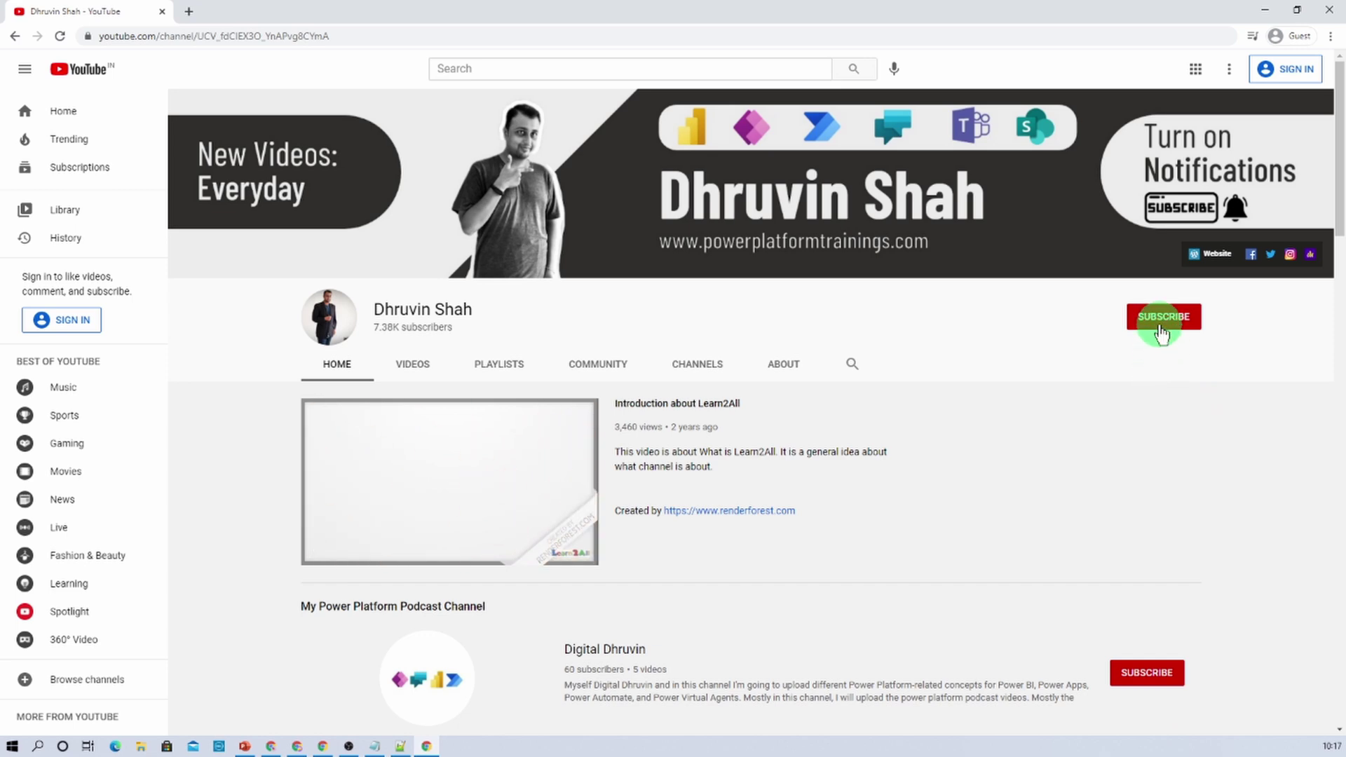
{"action": "left_click", "coordinate": [1312, 265]}
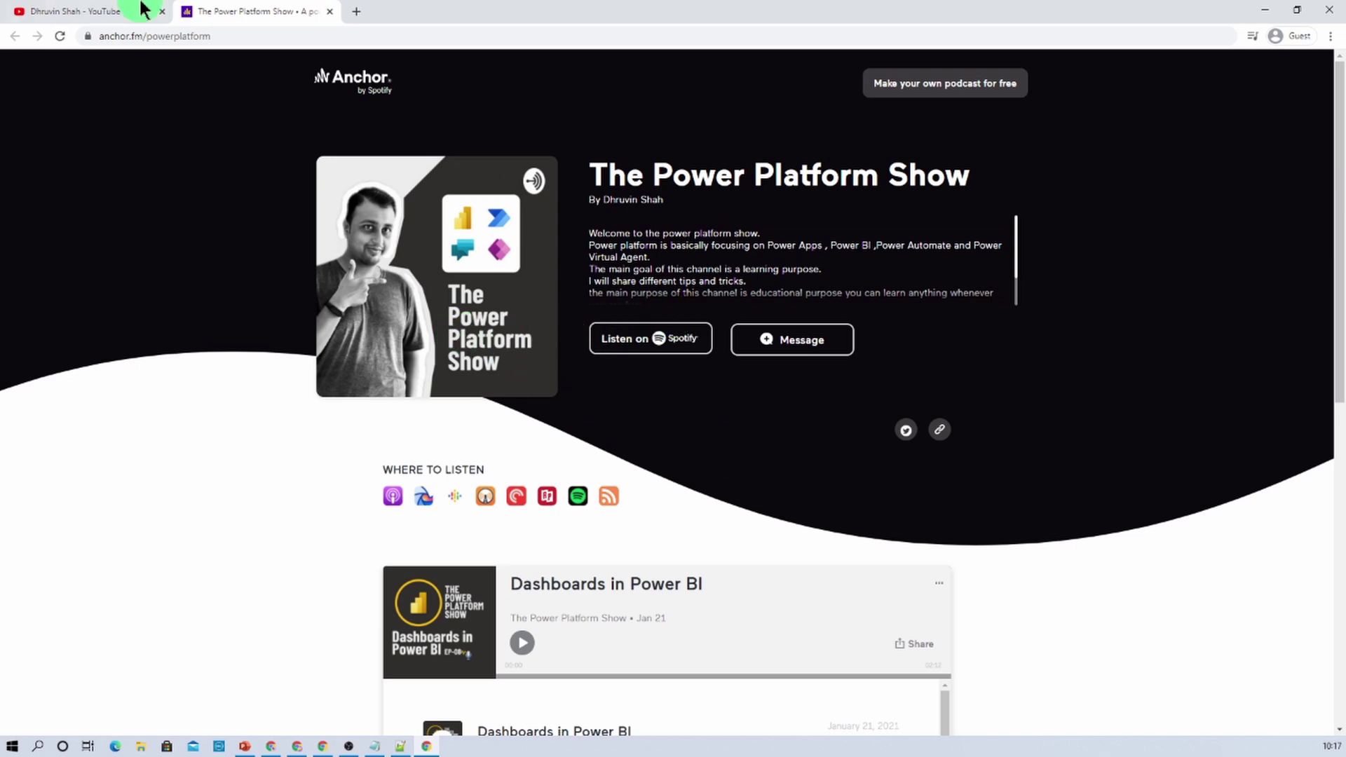
{"action": "left_click", "coordinate": [95, 15]}
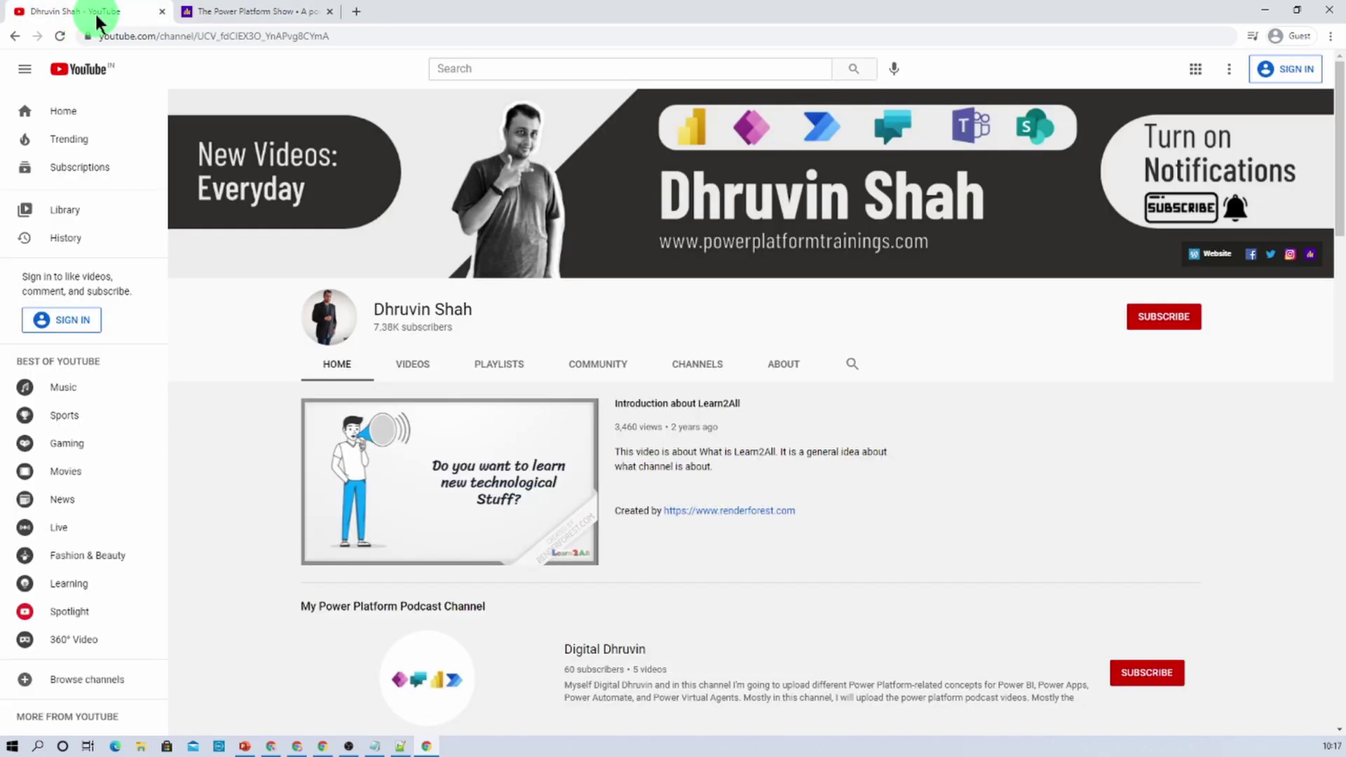
- Open the Instagram and website links from the YouTube channel banner, returning to the channel page after each
{"action": "left_click", "coordinate": [1288, 257]}
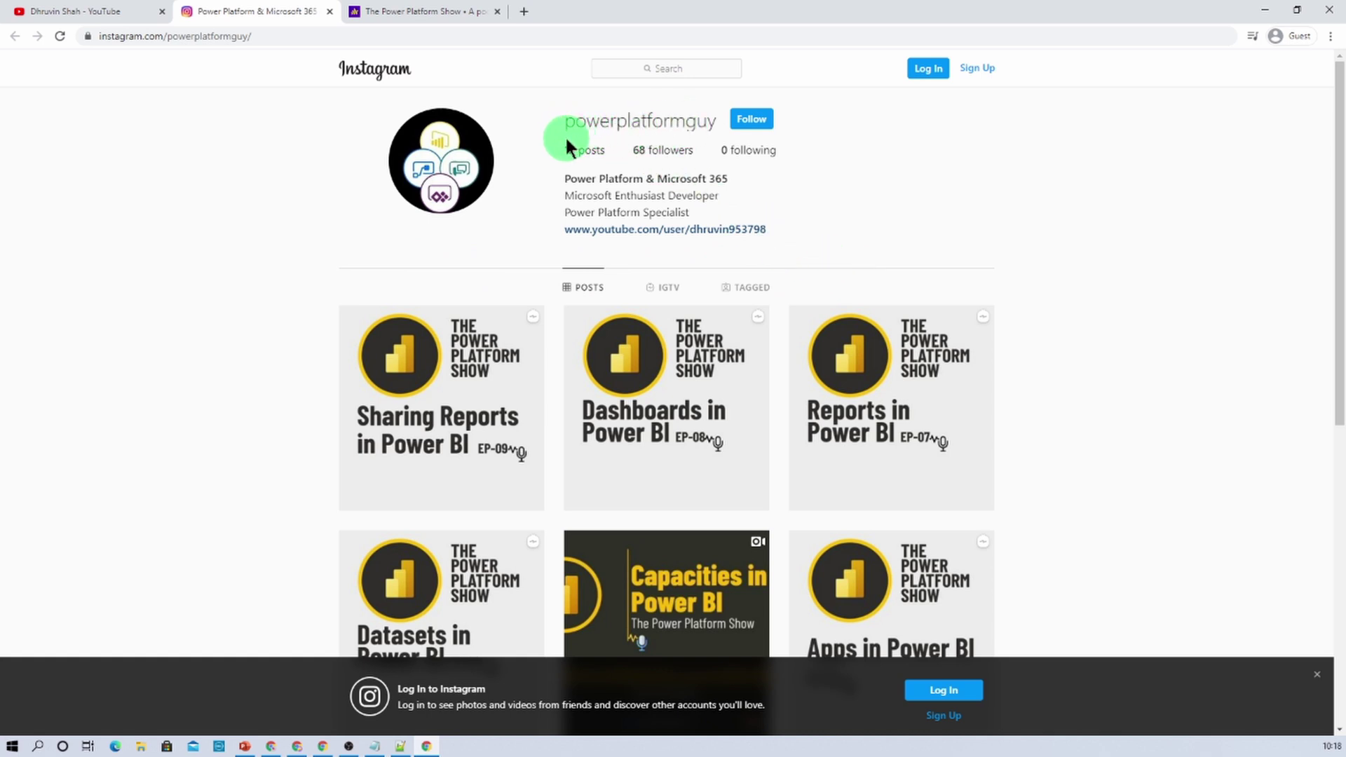
{"action": "left_click", "coordinate": [73, 12]}
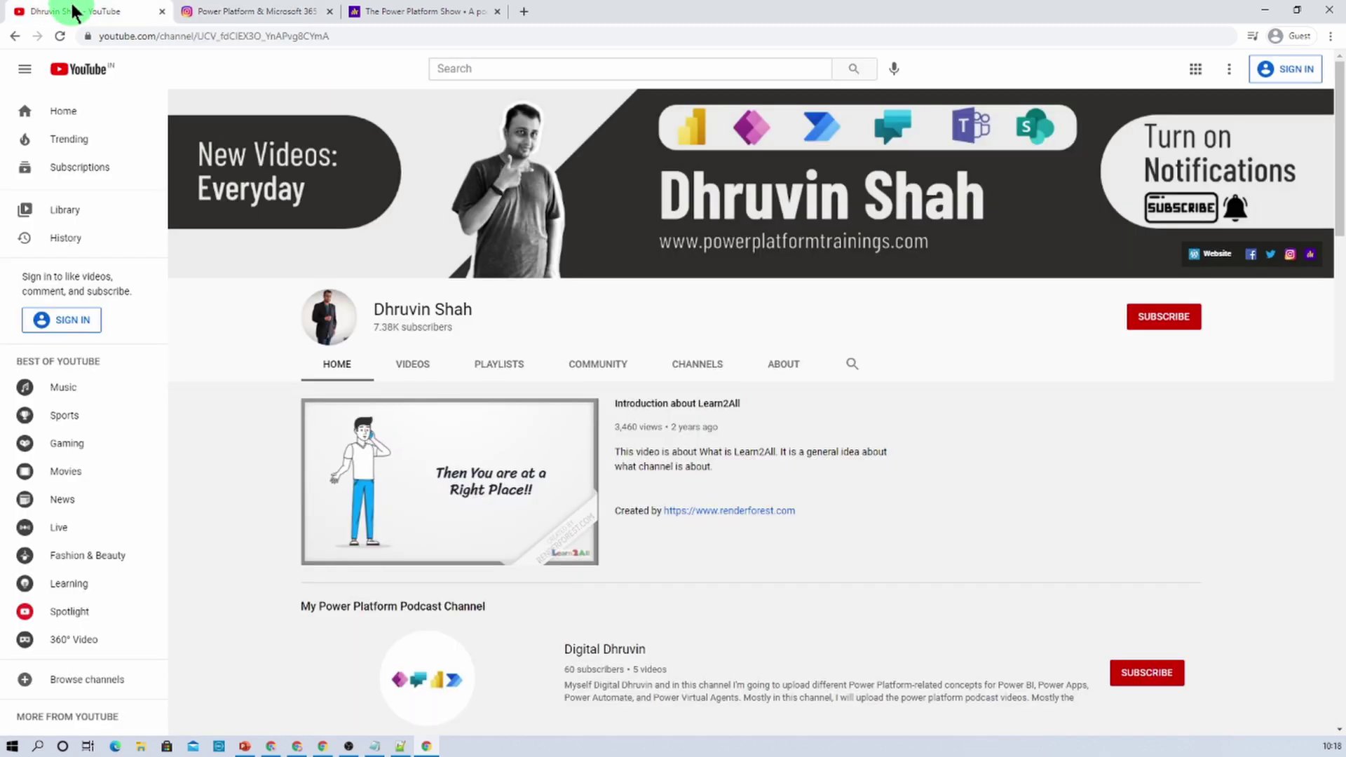
{"action": "left_click", "coordinate": [1204, 266]}
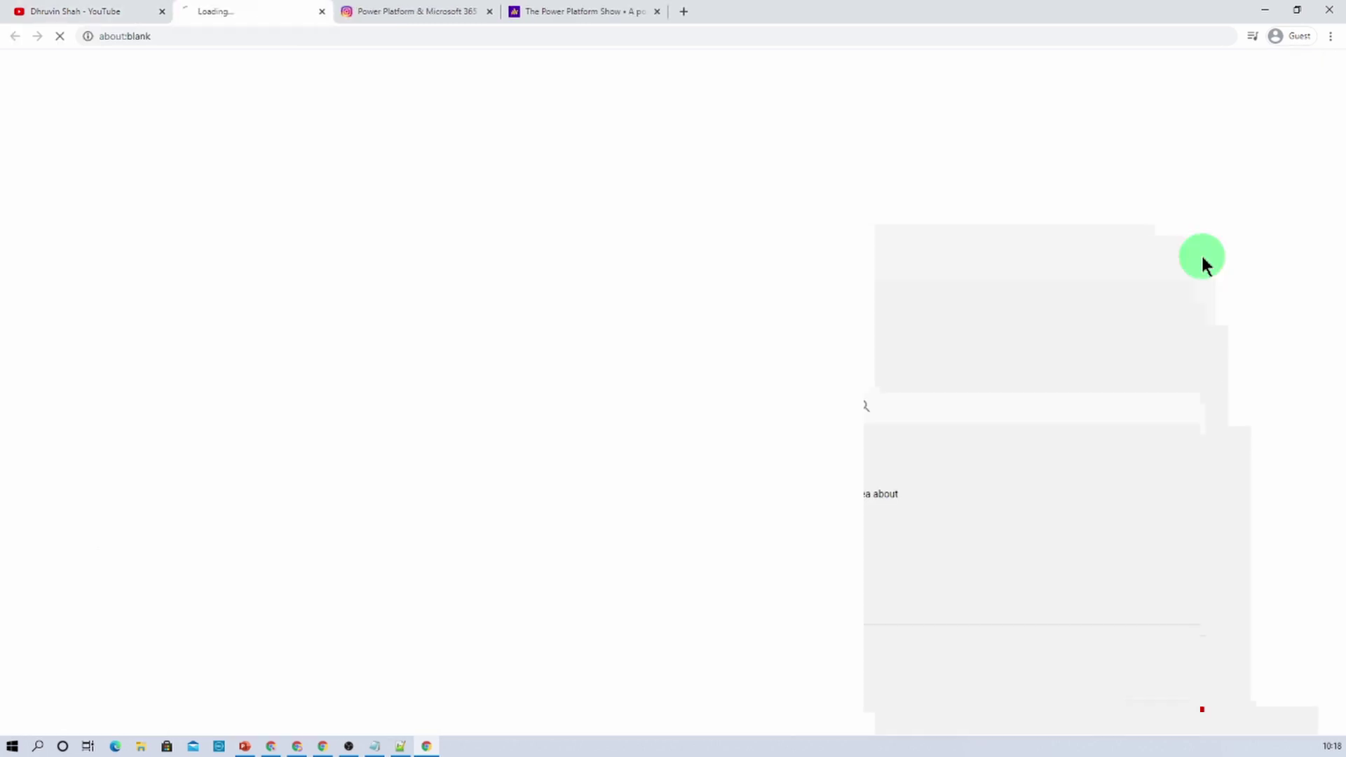
{"action": "left_click", "coordinate": [82, 8]}
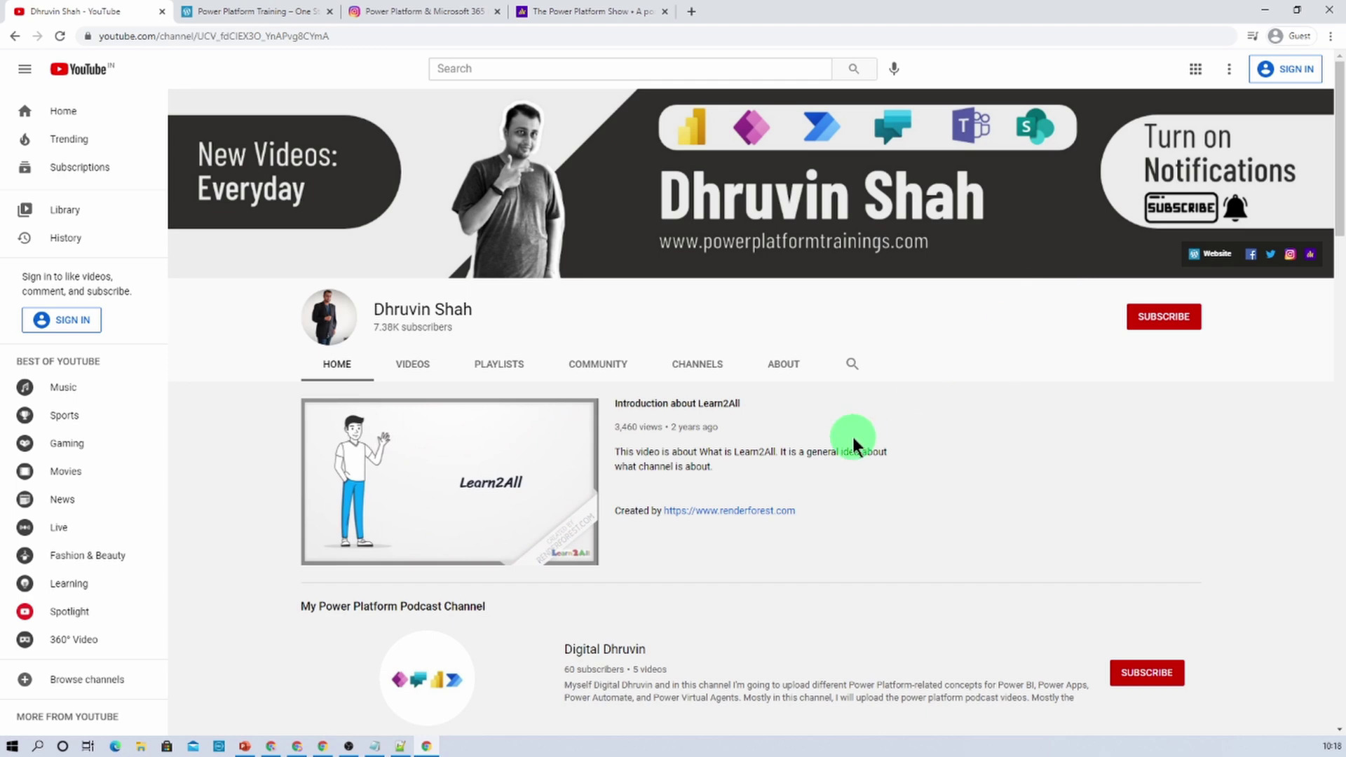
- Open the Power Platform podcast channel in a new tab, view its uploads and return to the main channel page
{"action": "scroll", "coordinate": [852, 441], "scroll_direction": "down", "scroll_amount": 3}
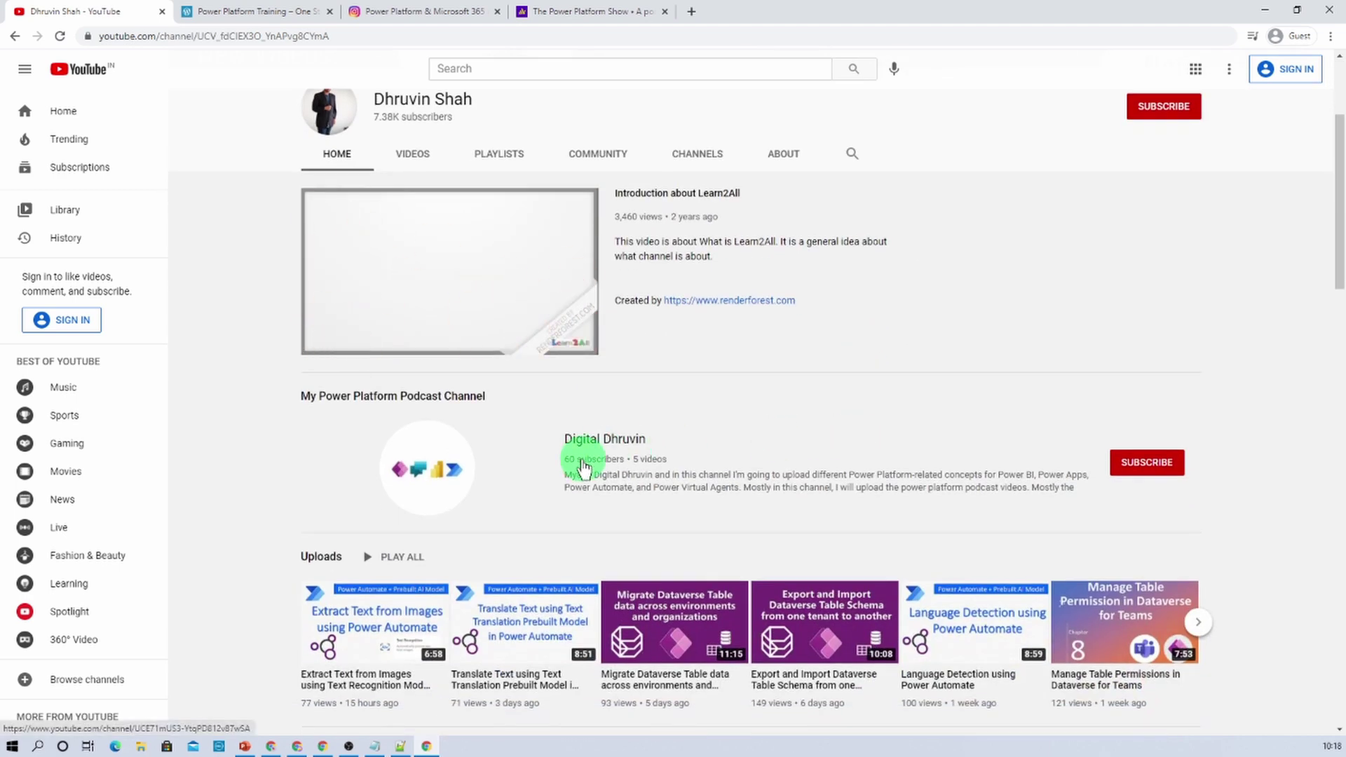
{"action": "right_click", "coordinate": [596, 442]}
{"action": "left_click", "coordinate": [616, 449]}
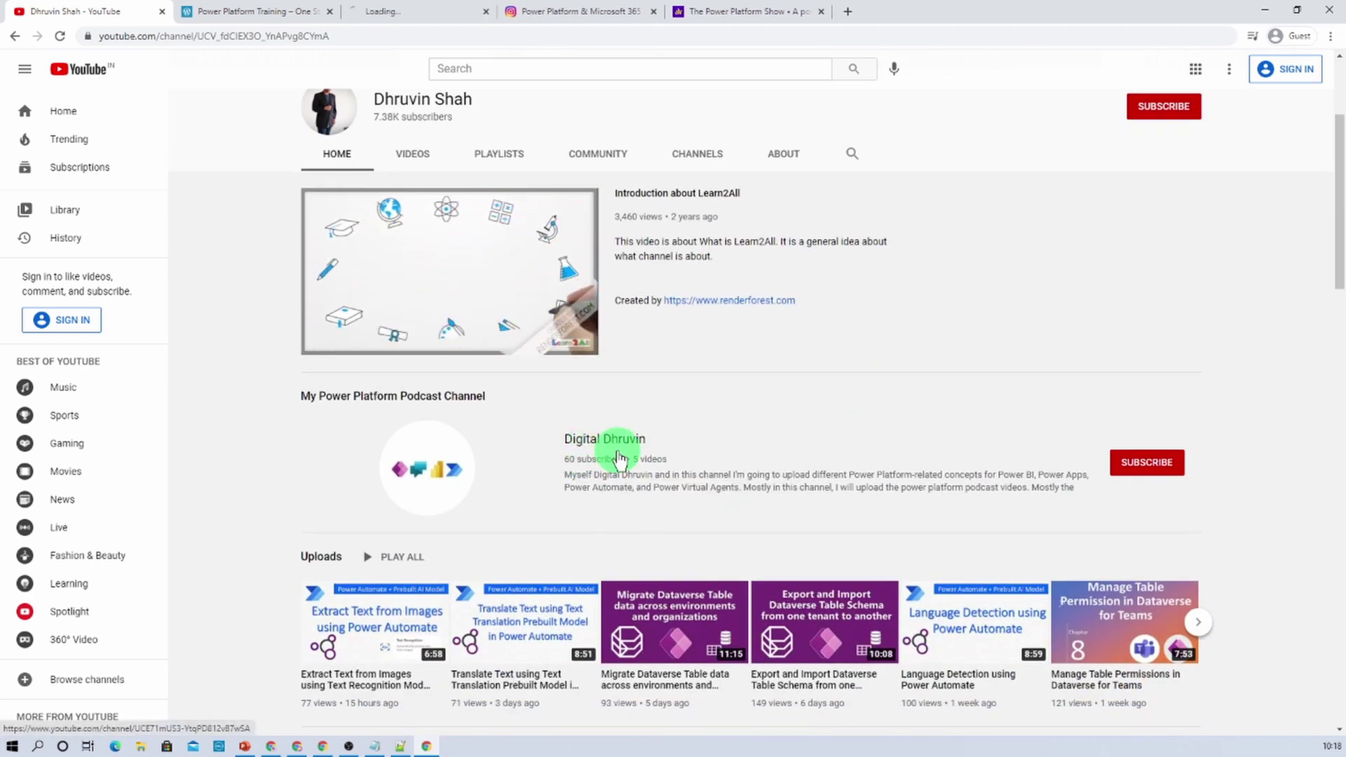
{"action": "left_click", "coordinate": [391, 14]}
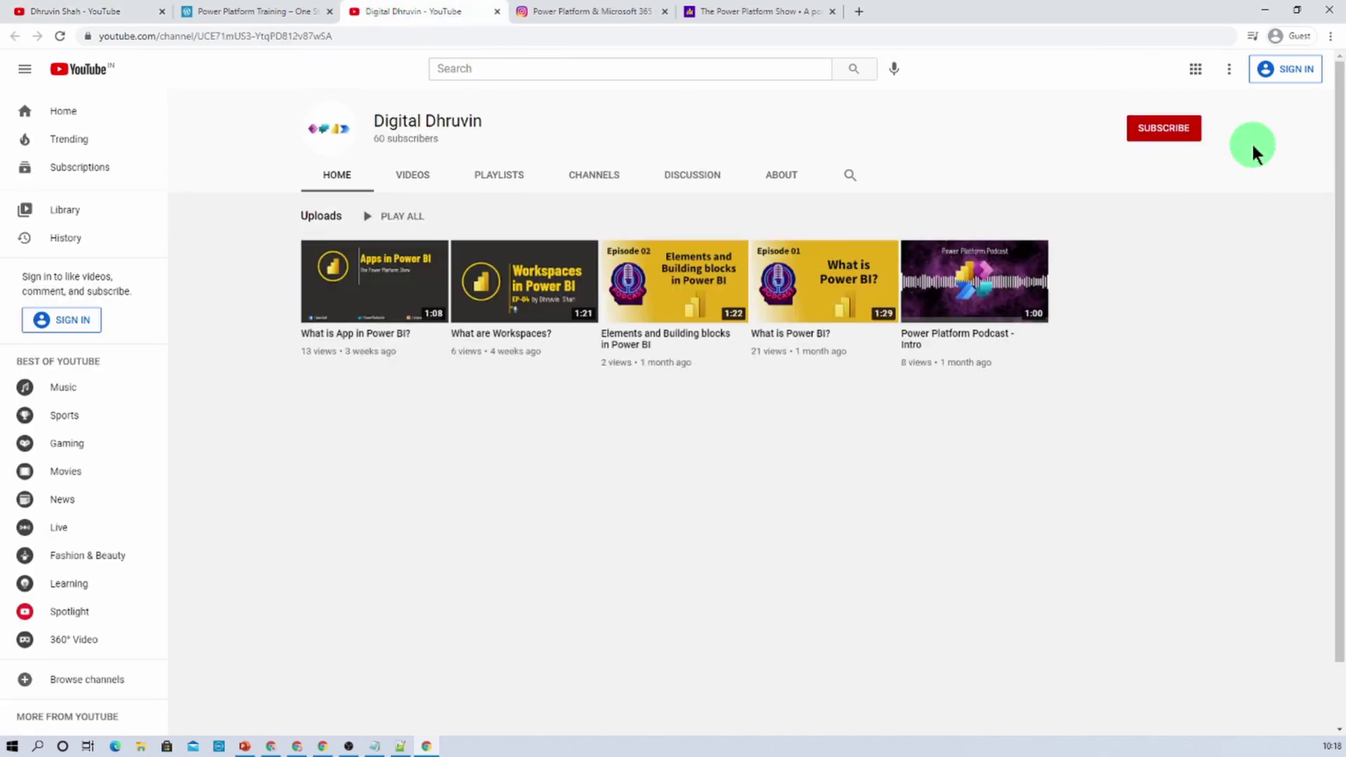
{"action": "left_click", "coordinate": [44, 16]}
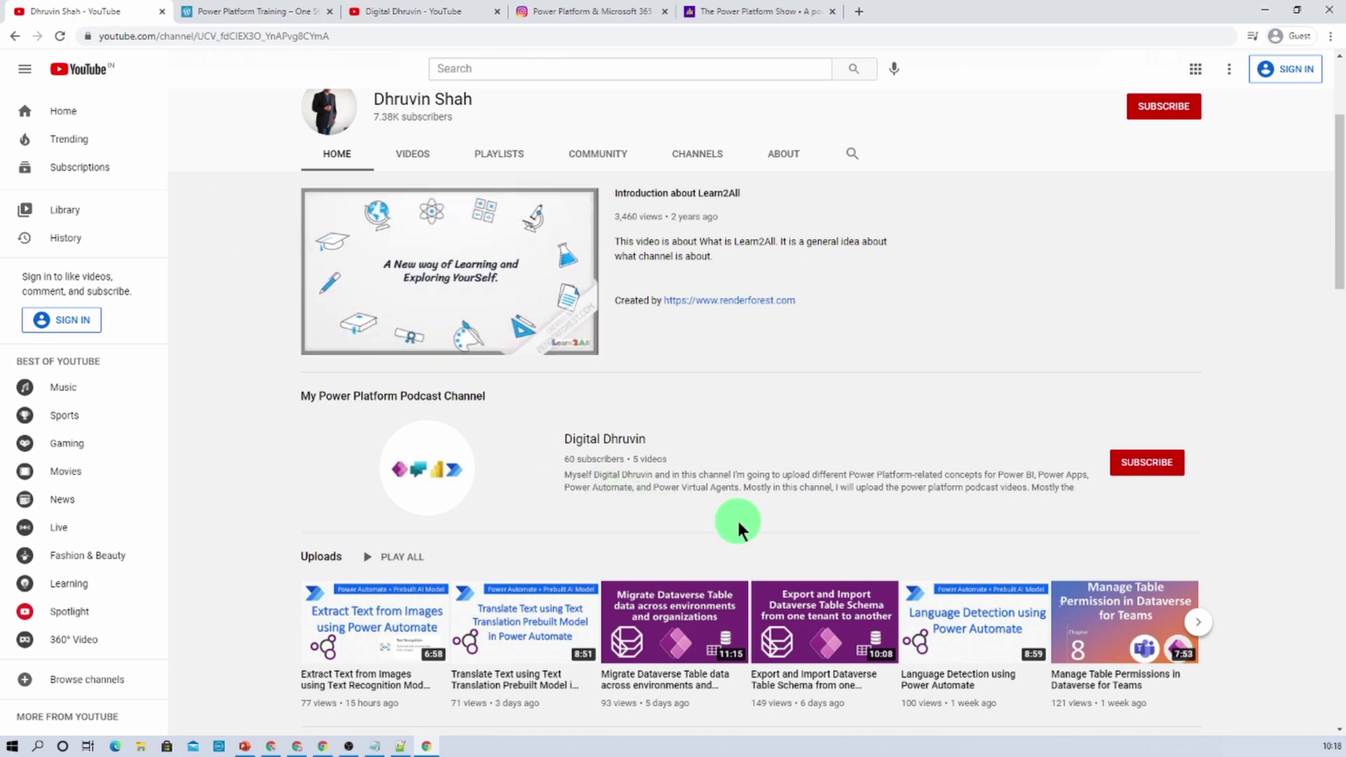